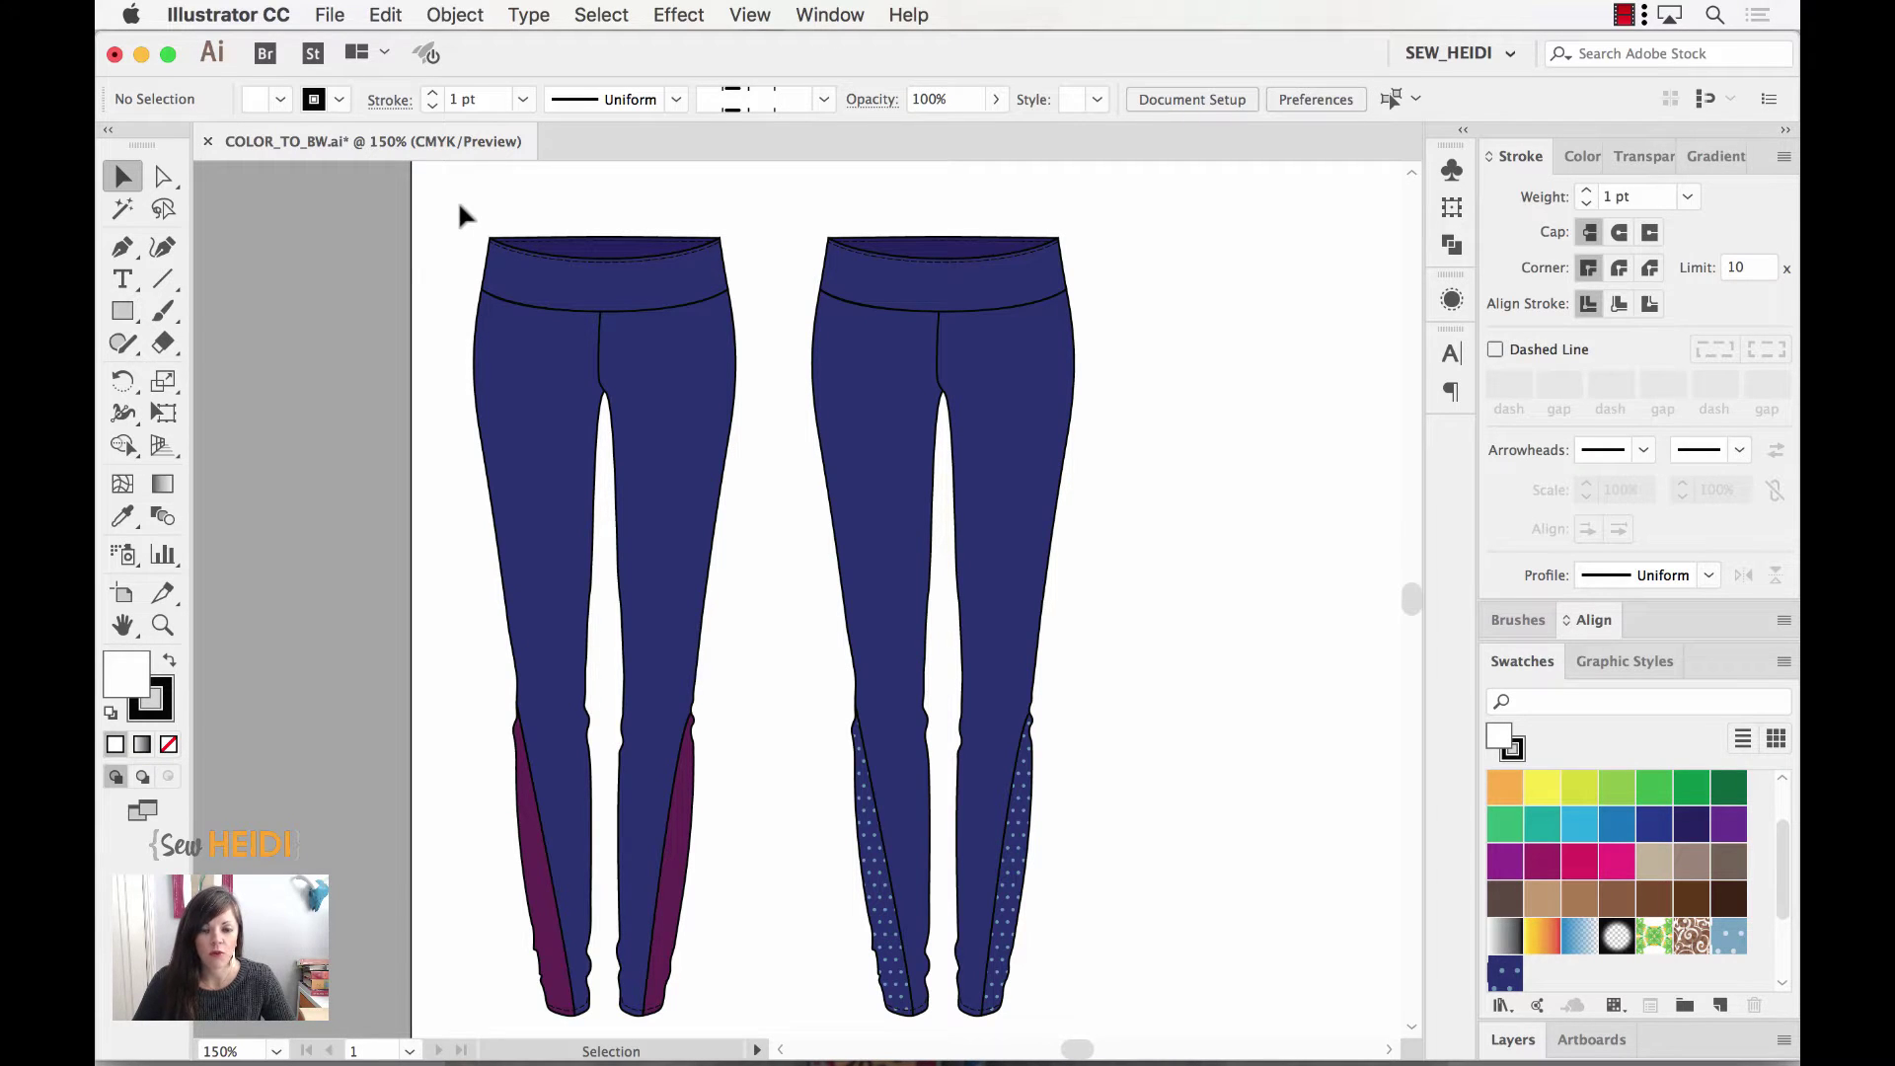
Step: Select the purple-panel left leggings and open Recolor Artwork, listing two navies, purple and black
left_click_drag(458, 200, 758, 1019)
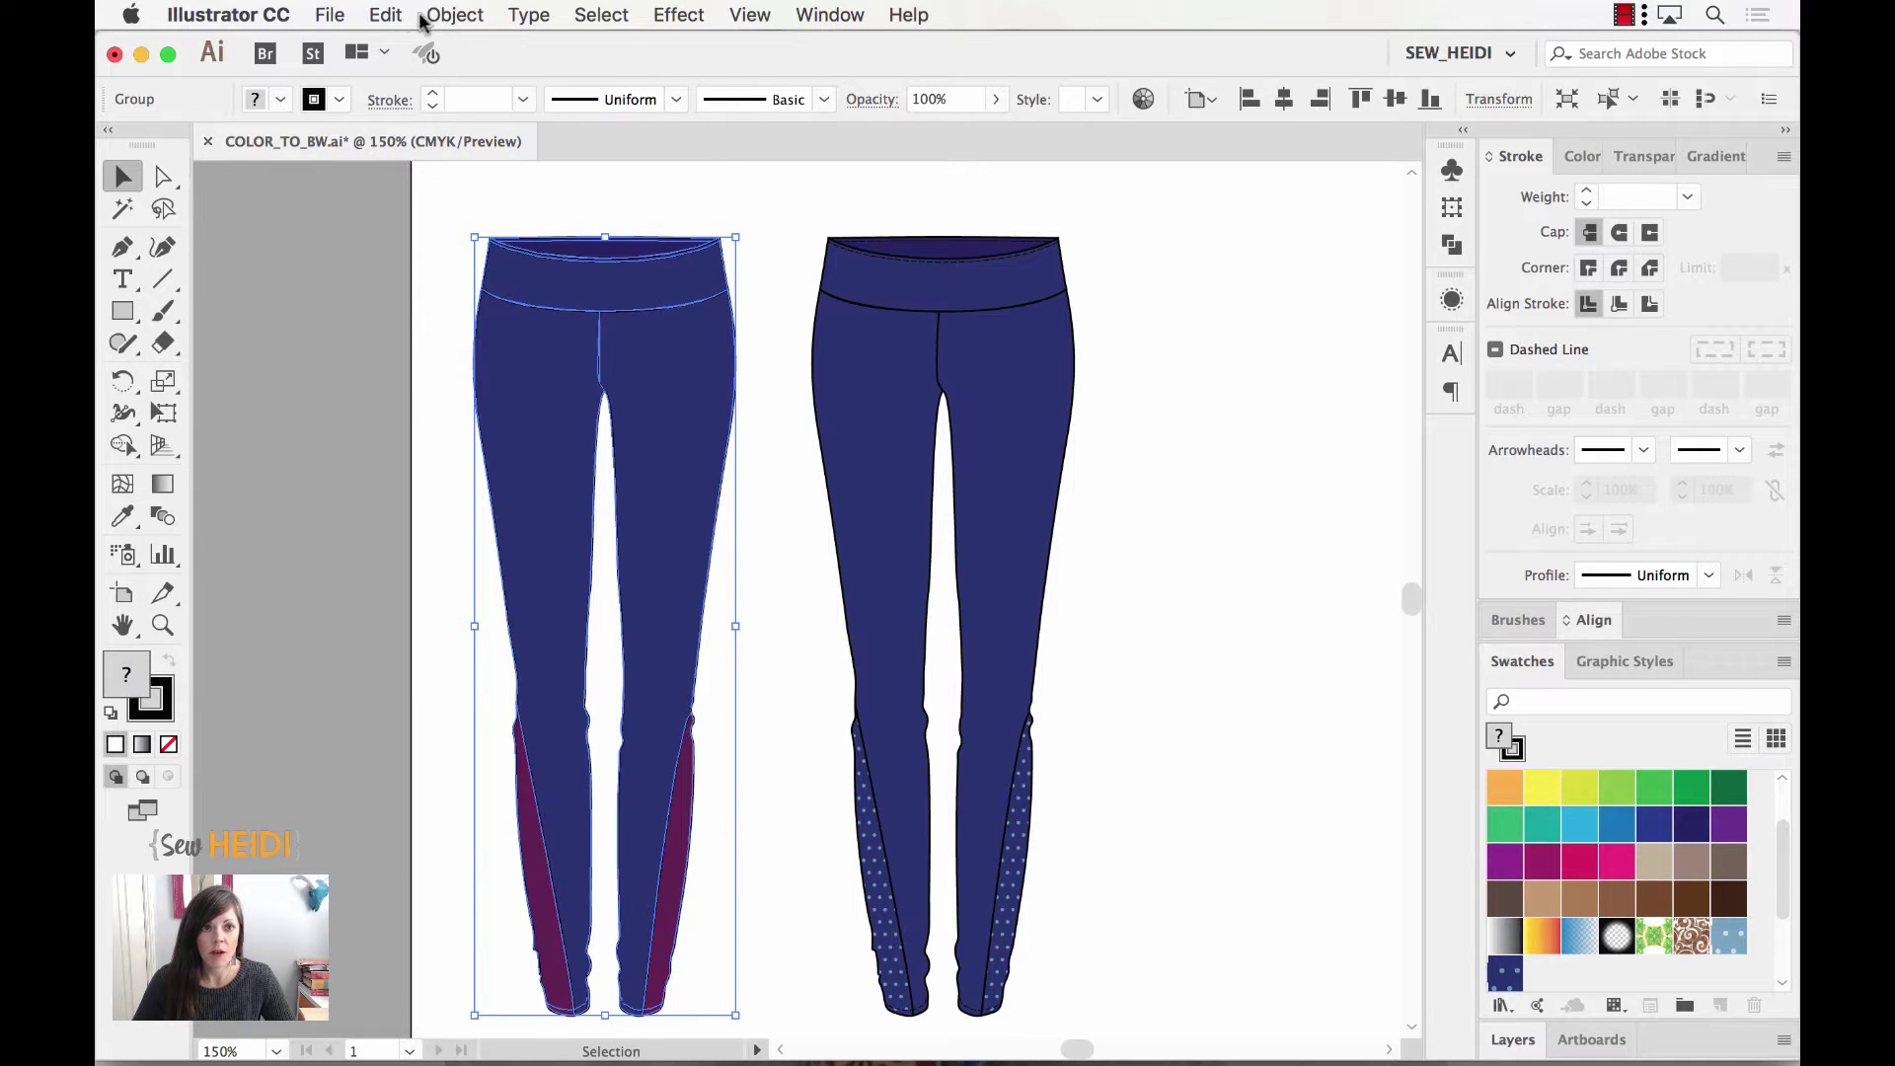
left_click(390, 14)
mouse_move(433, 454)
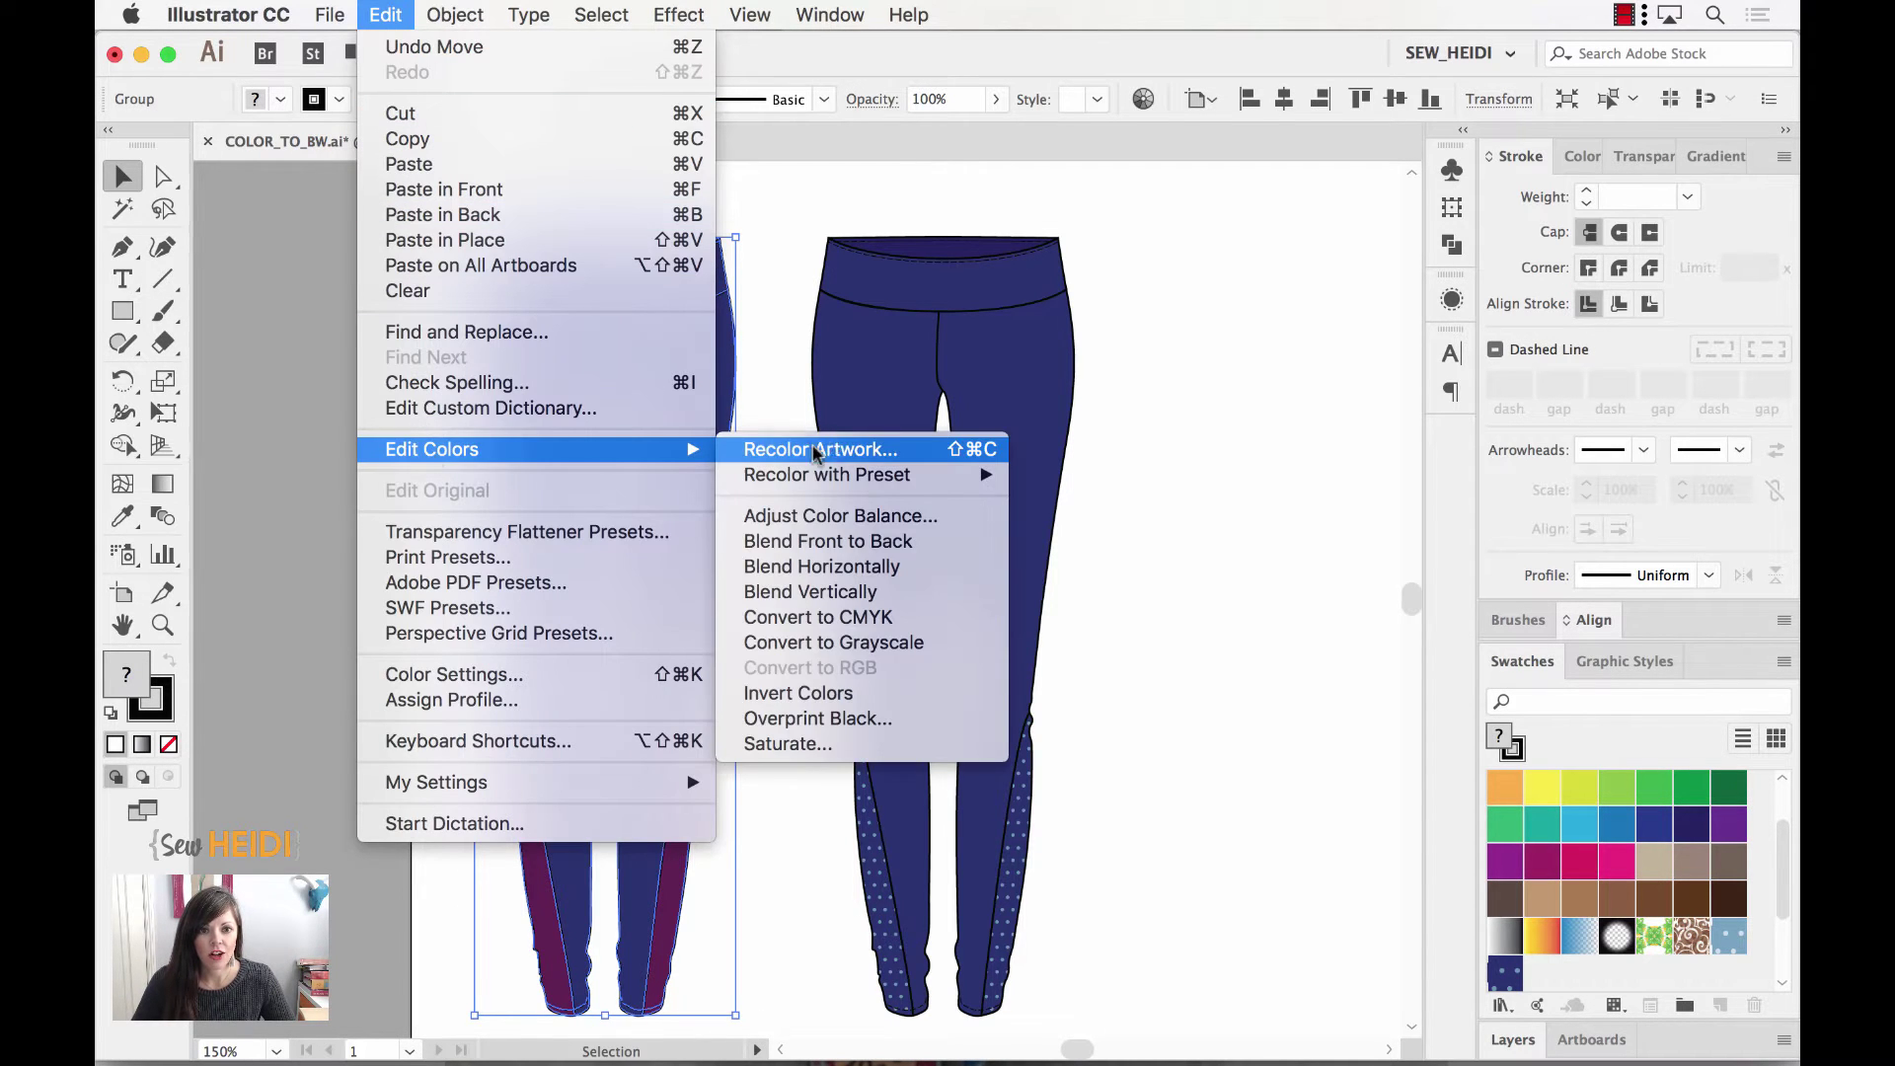
left_click(840, 449)
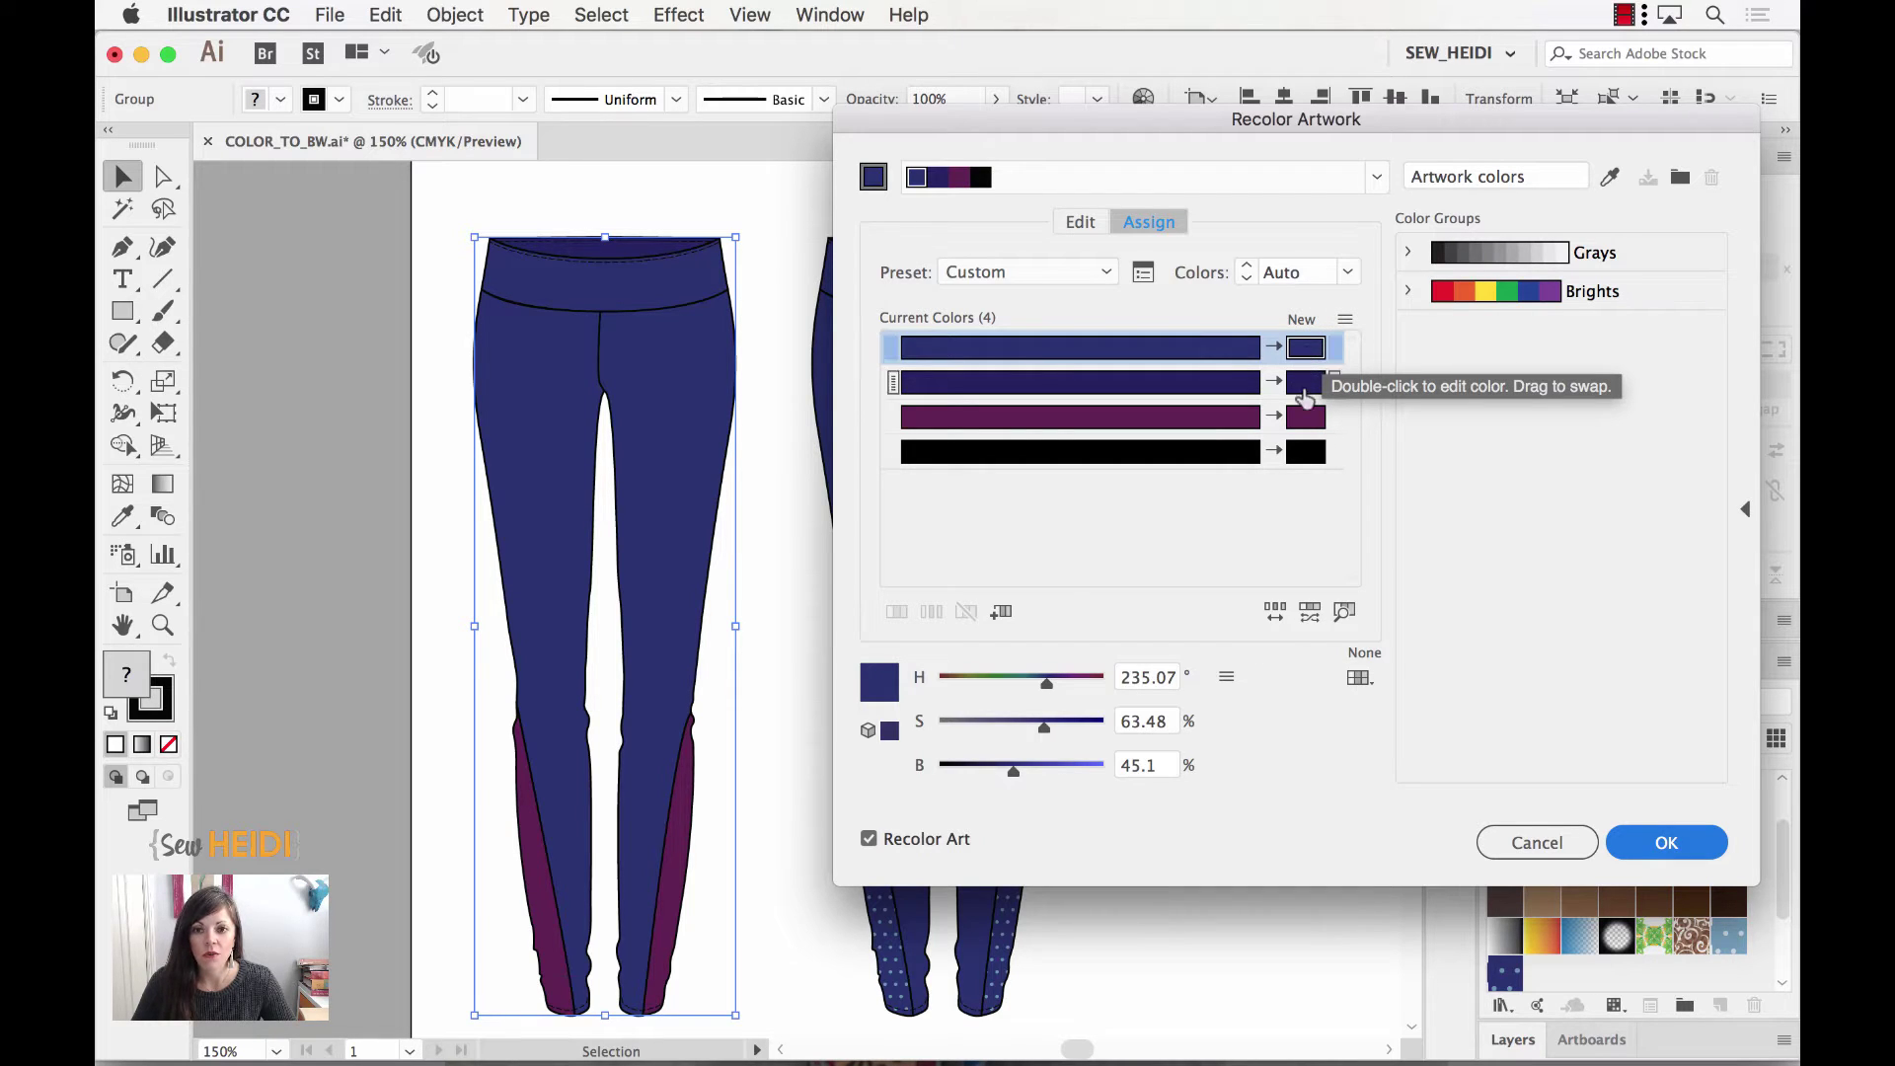
Step: Set both navy colours' replacements in Recolor Artwork to white
double_click(1306, 355)
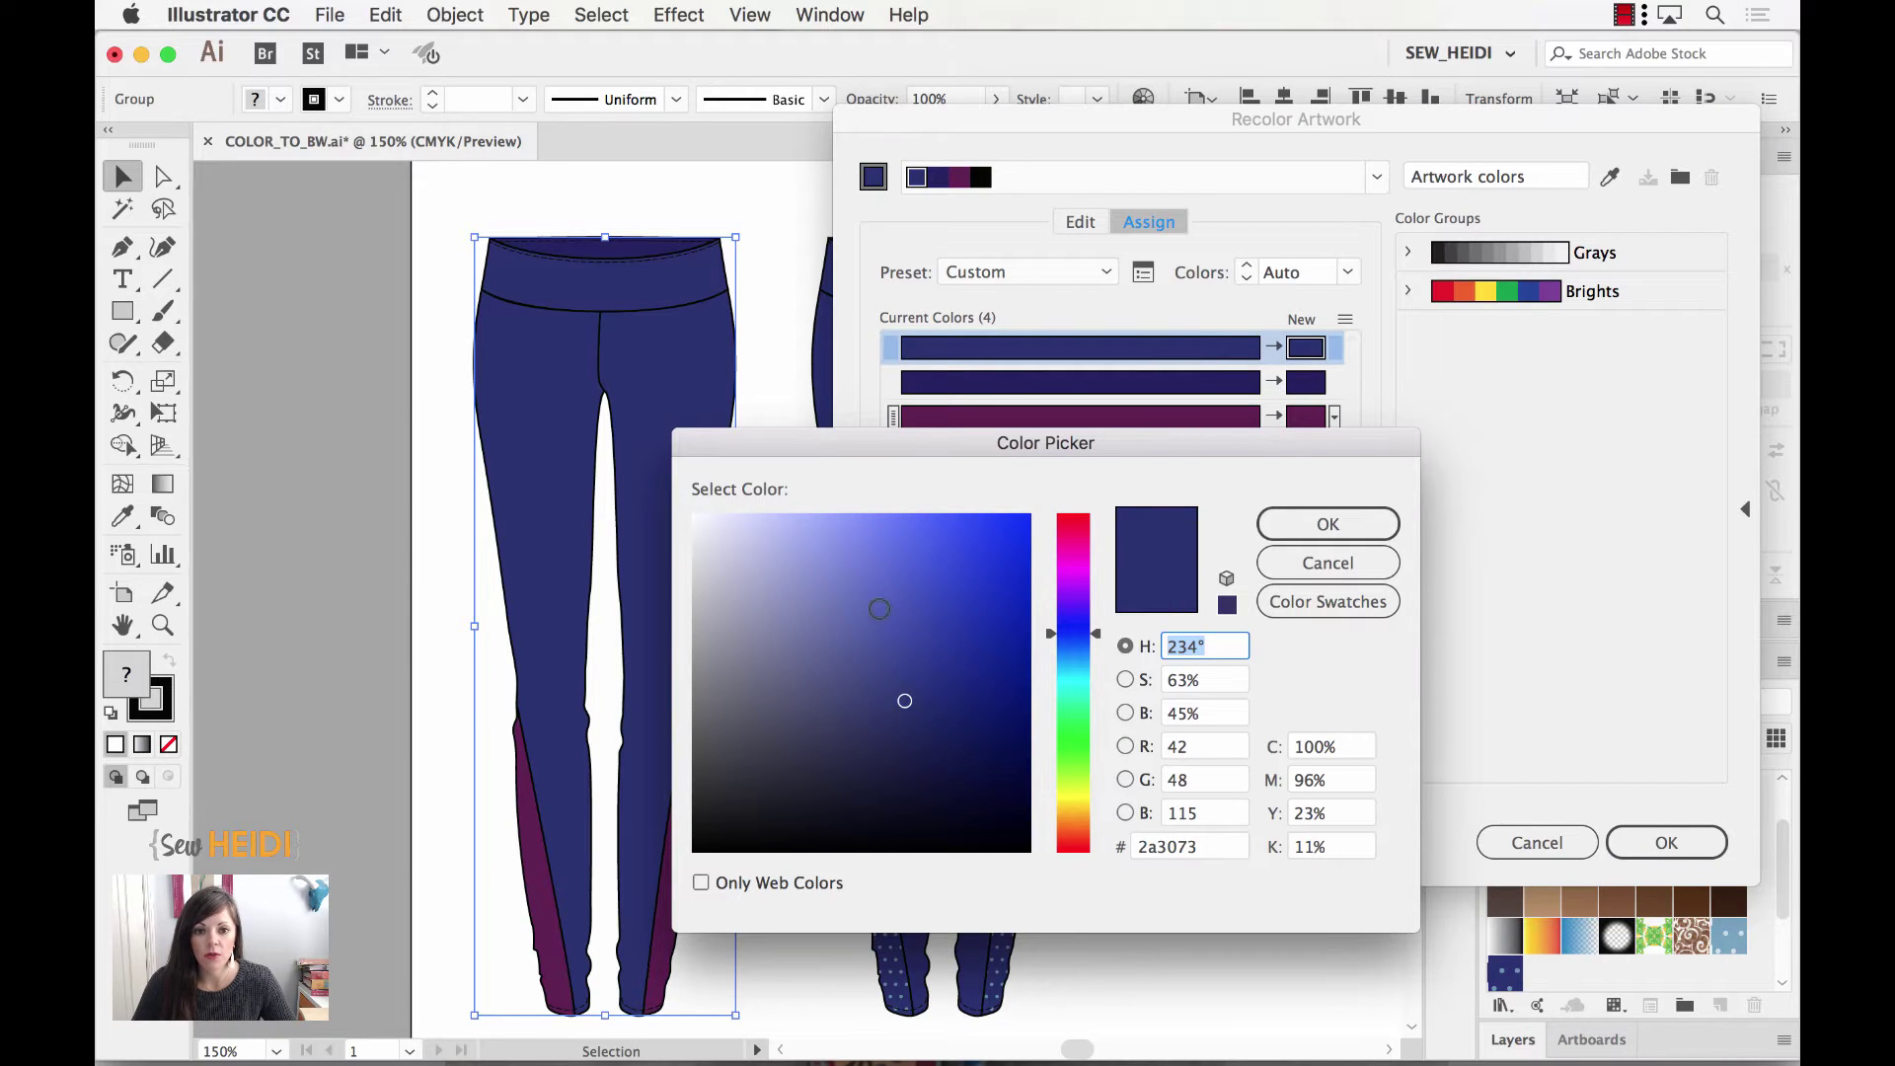
mouse_move(876, 605)
left_mouse_down()
mouse_move(783, 588)
mouse_move(658, 495)
left_mouse_up()
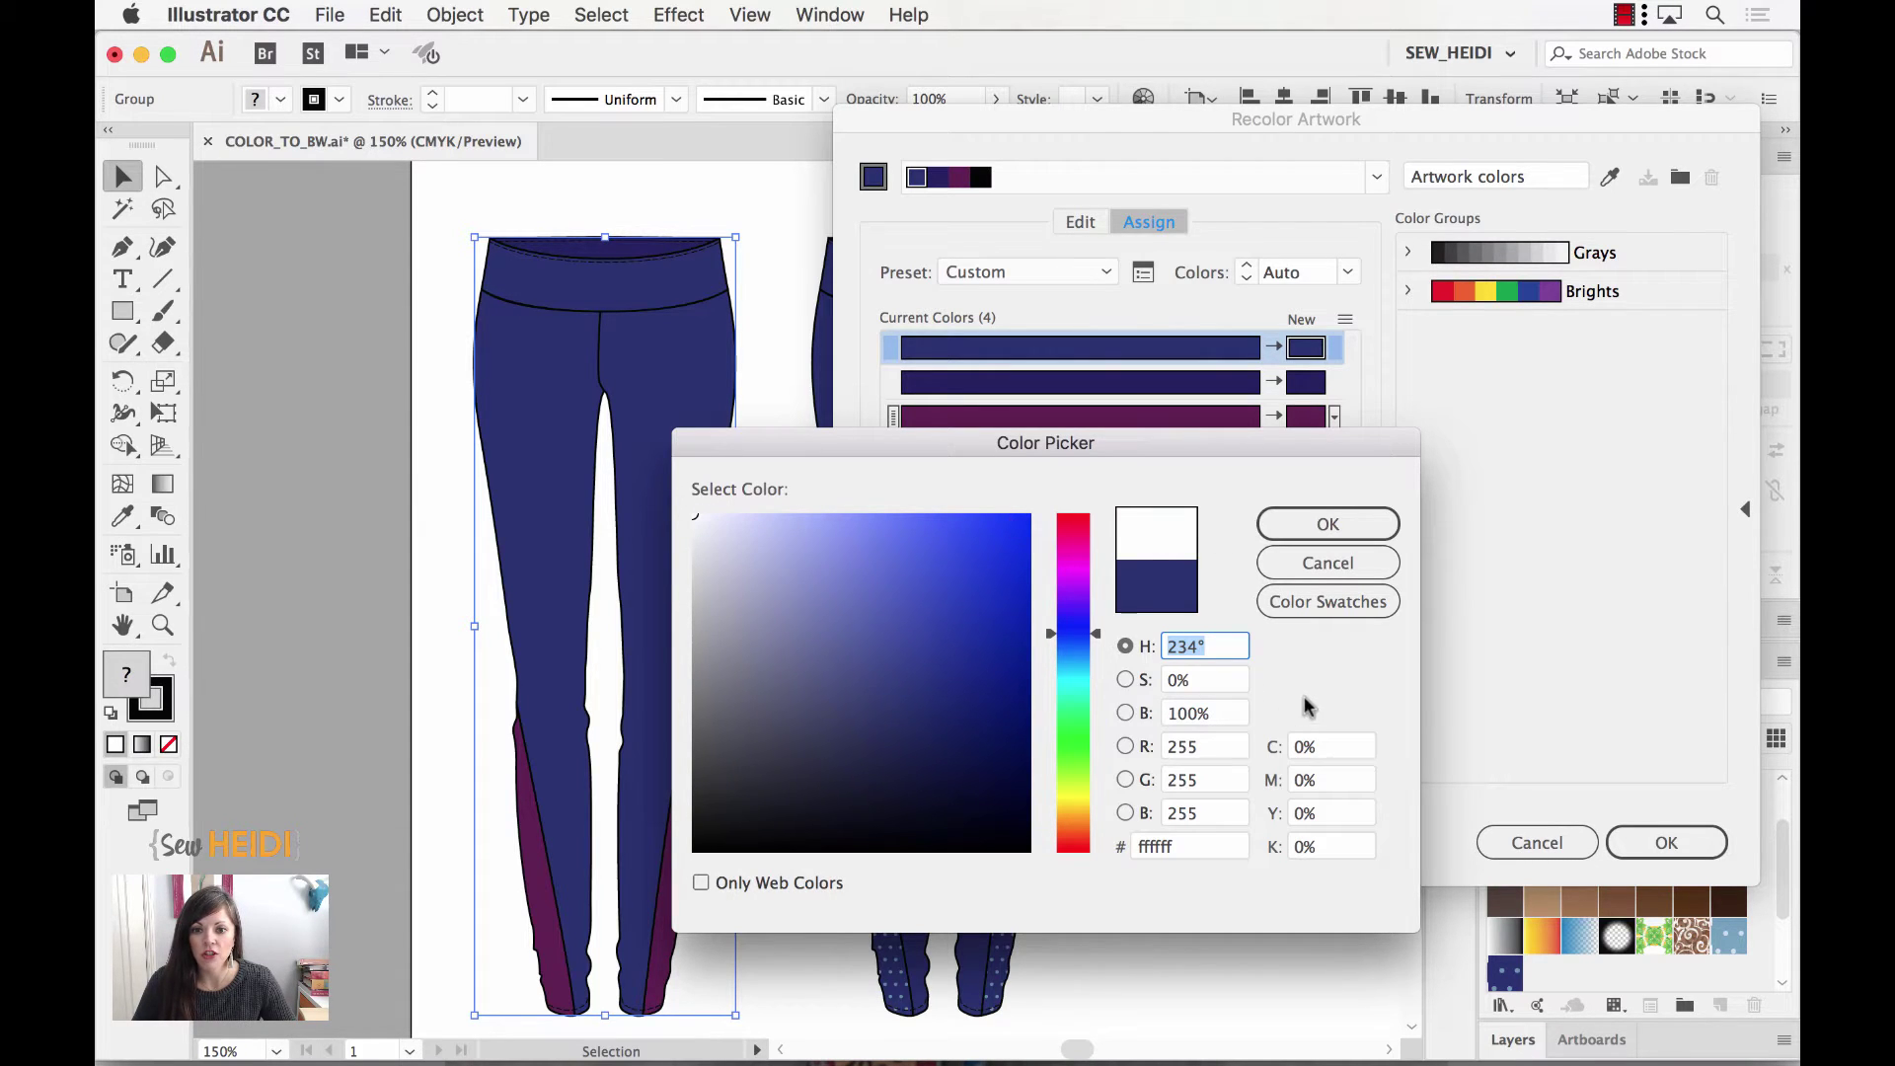
left_click(1323, 521)
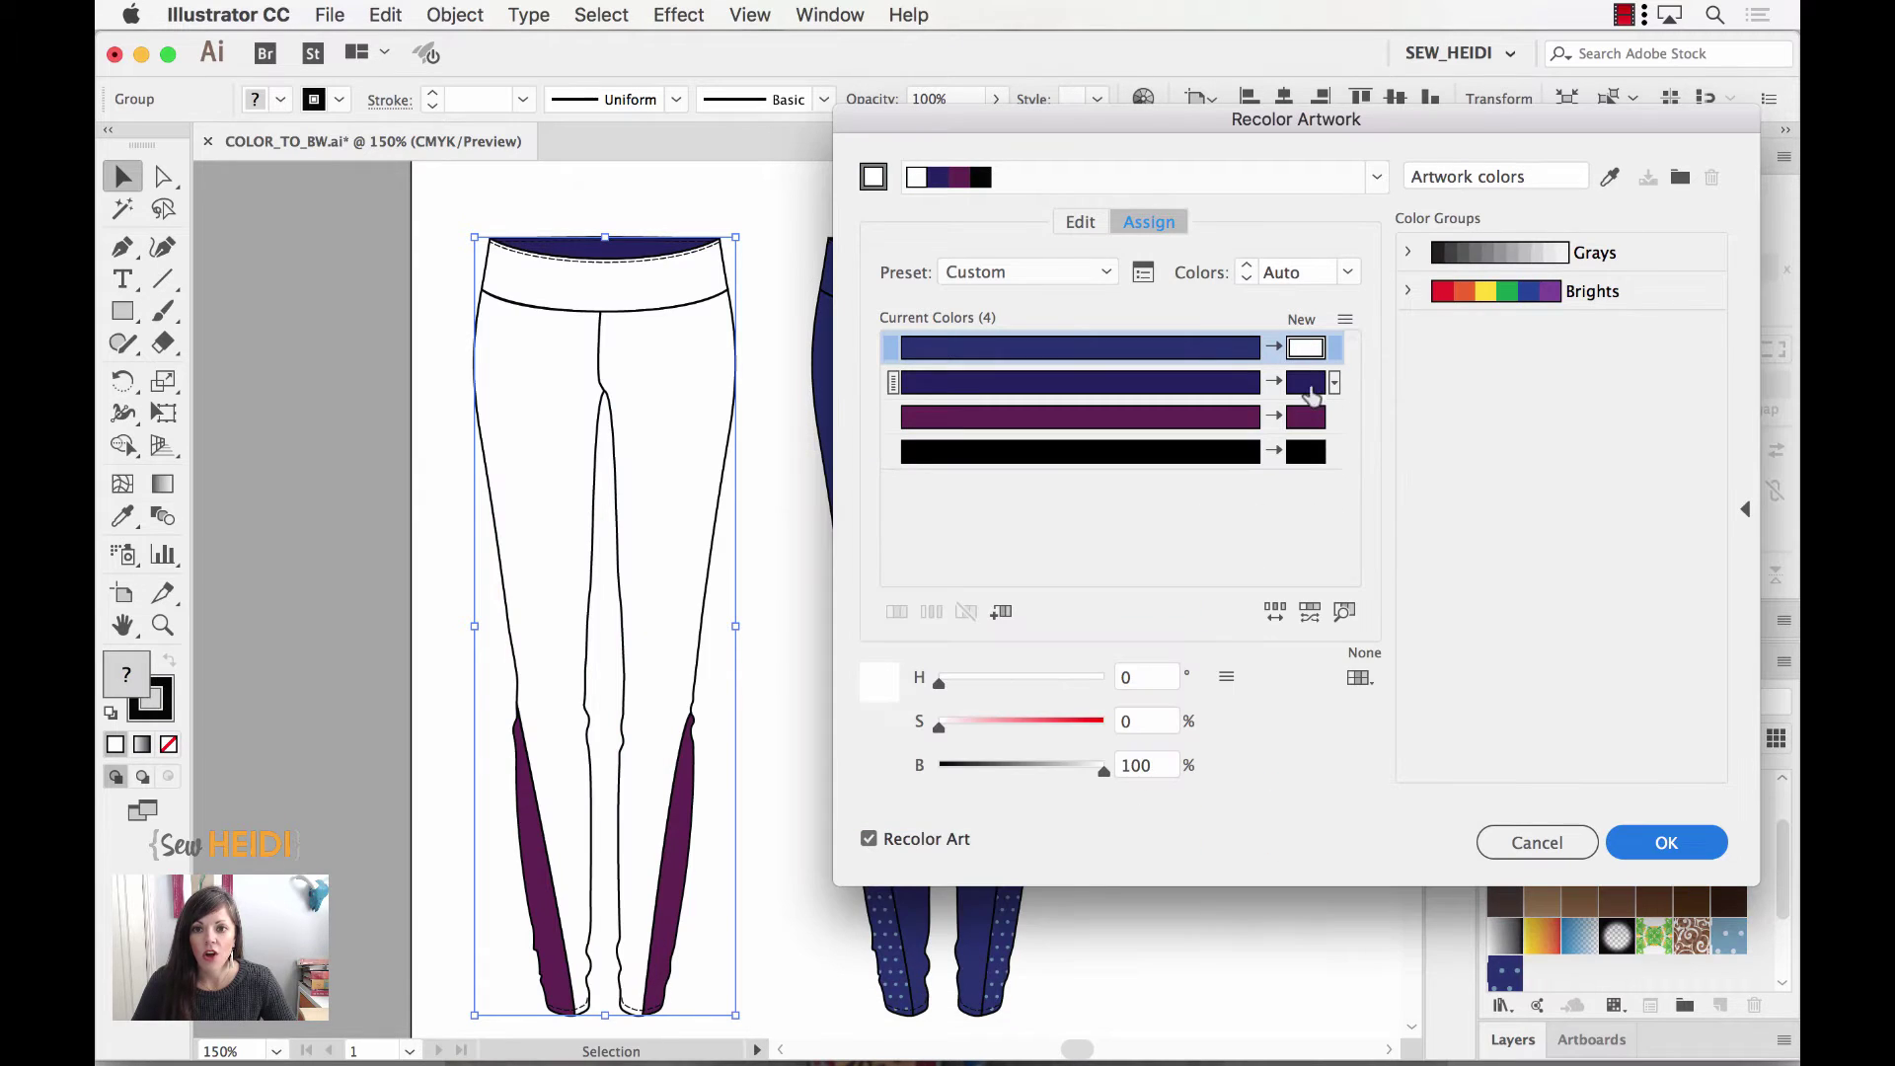
double_click(1311, 394)
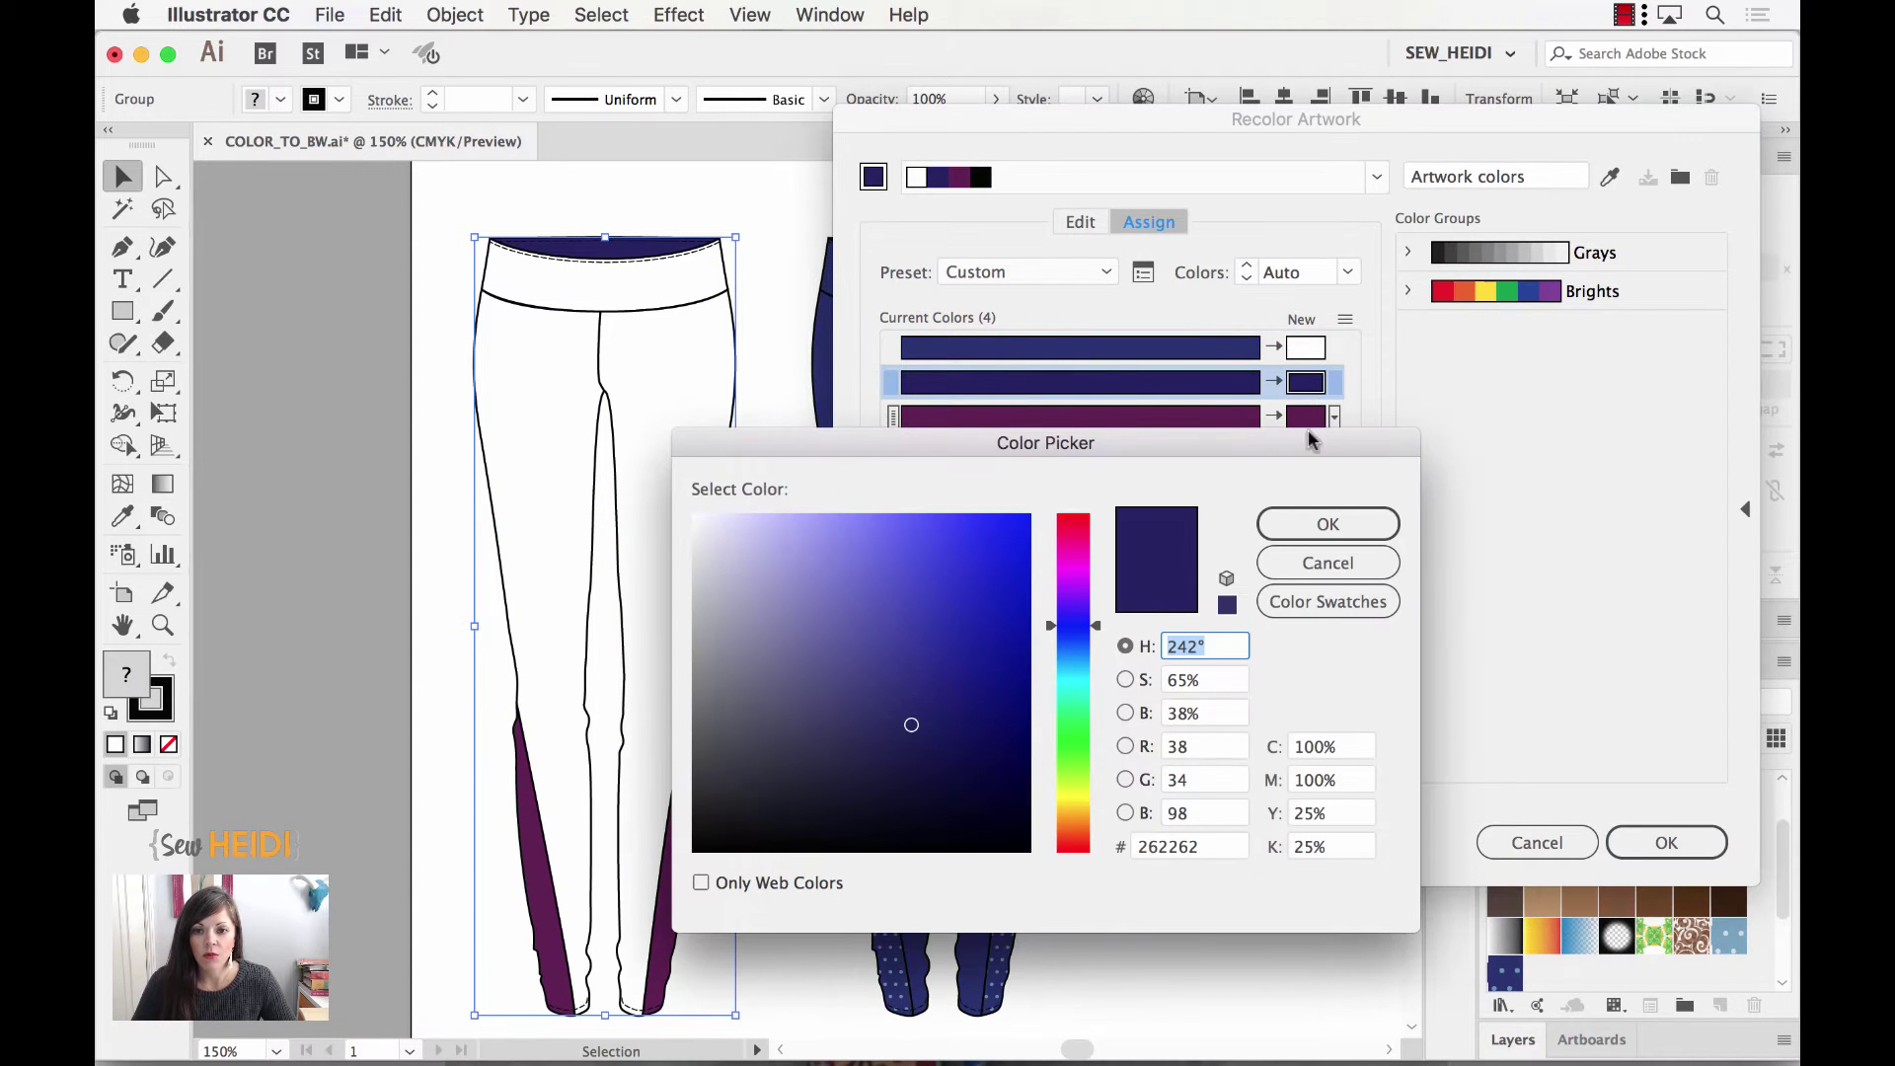
left_click(1337, 604)
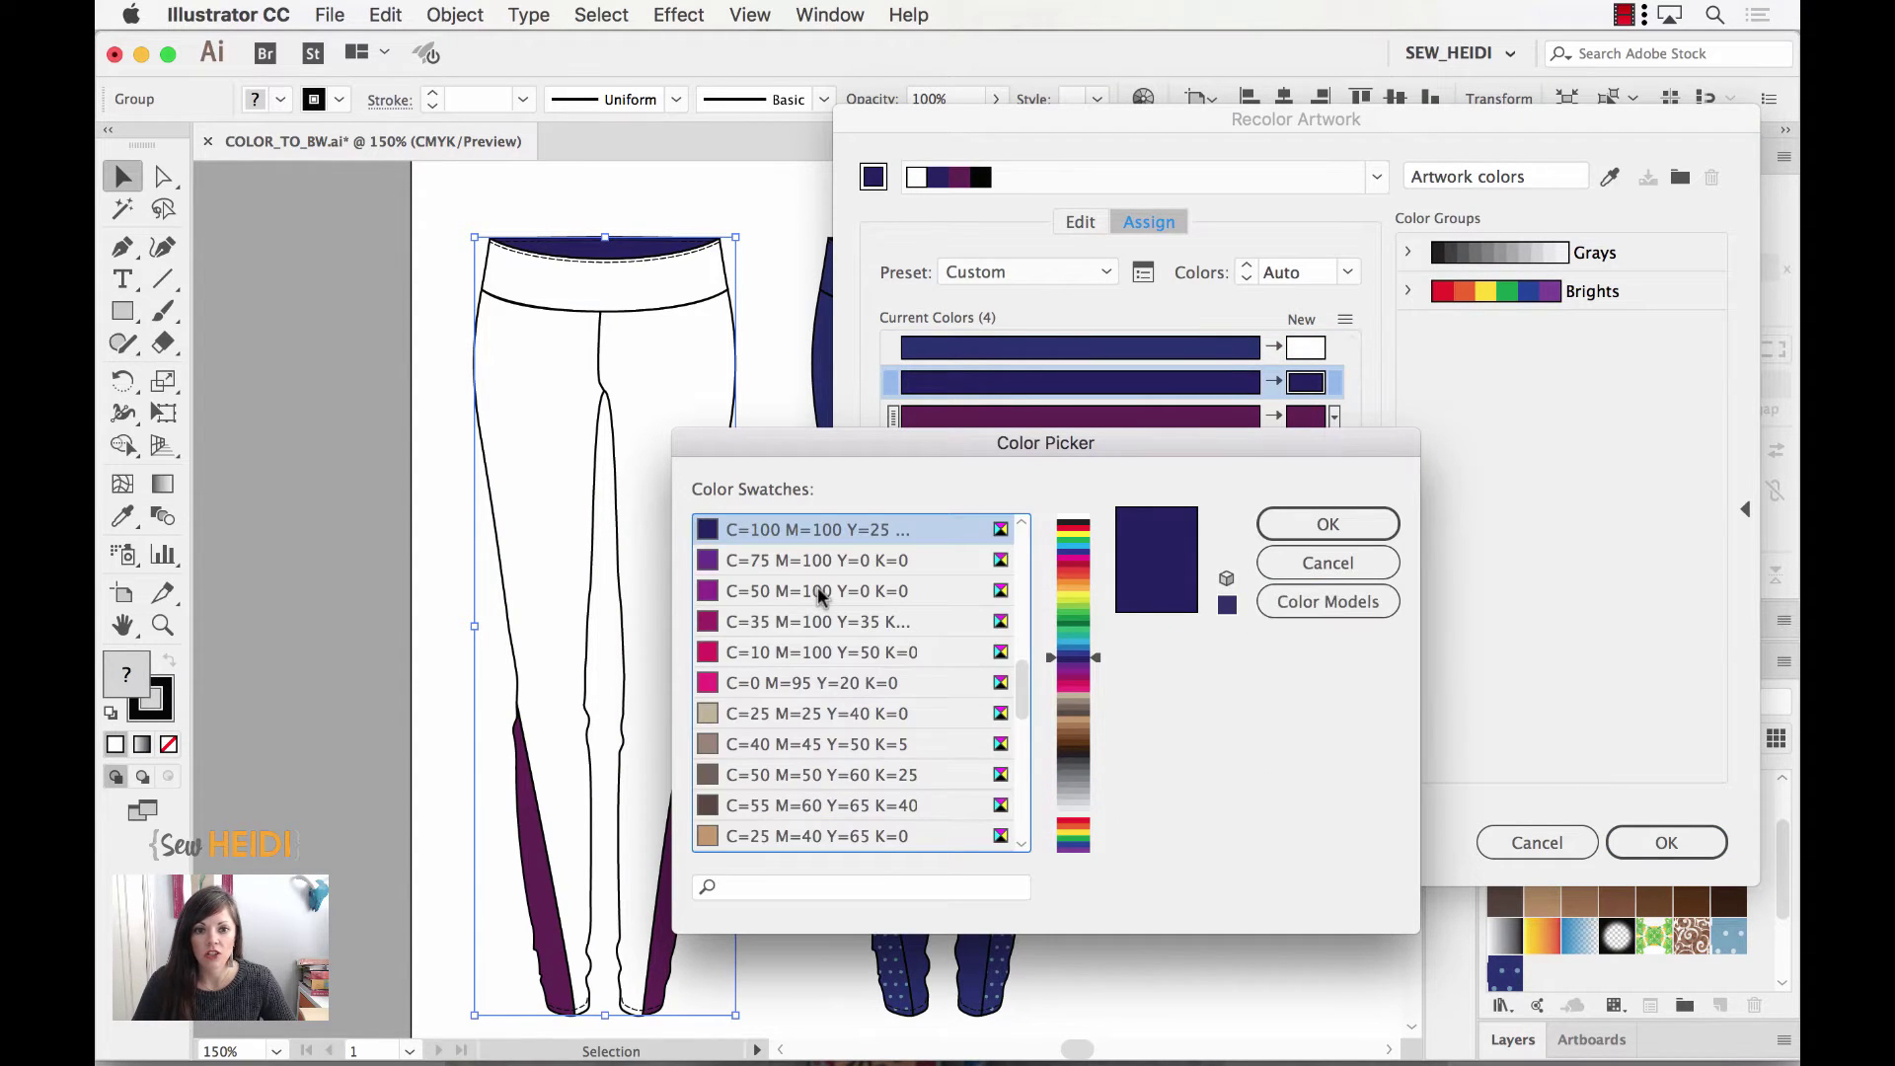
scroll(818, 595, "up", 10)
left_click(721, 534)
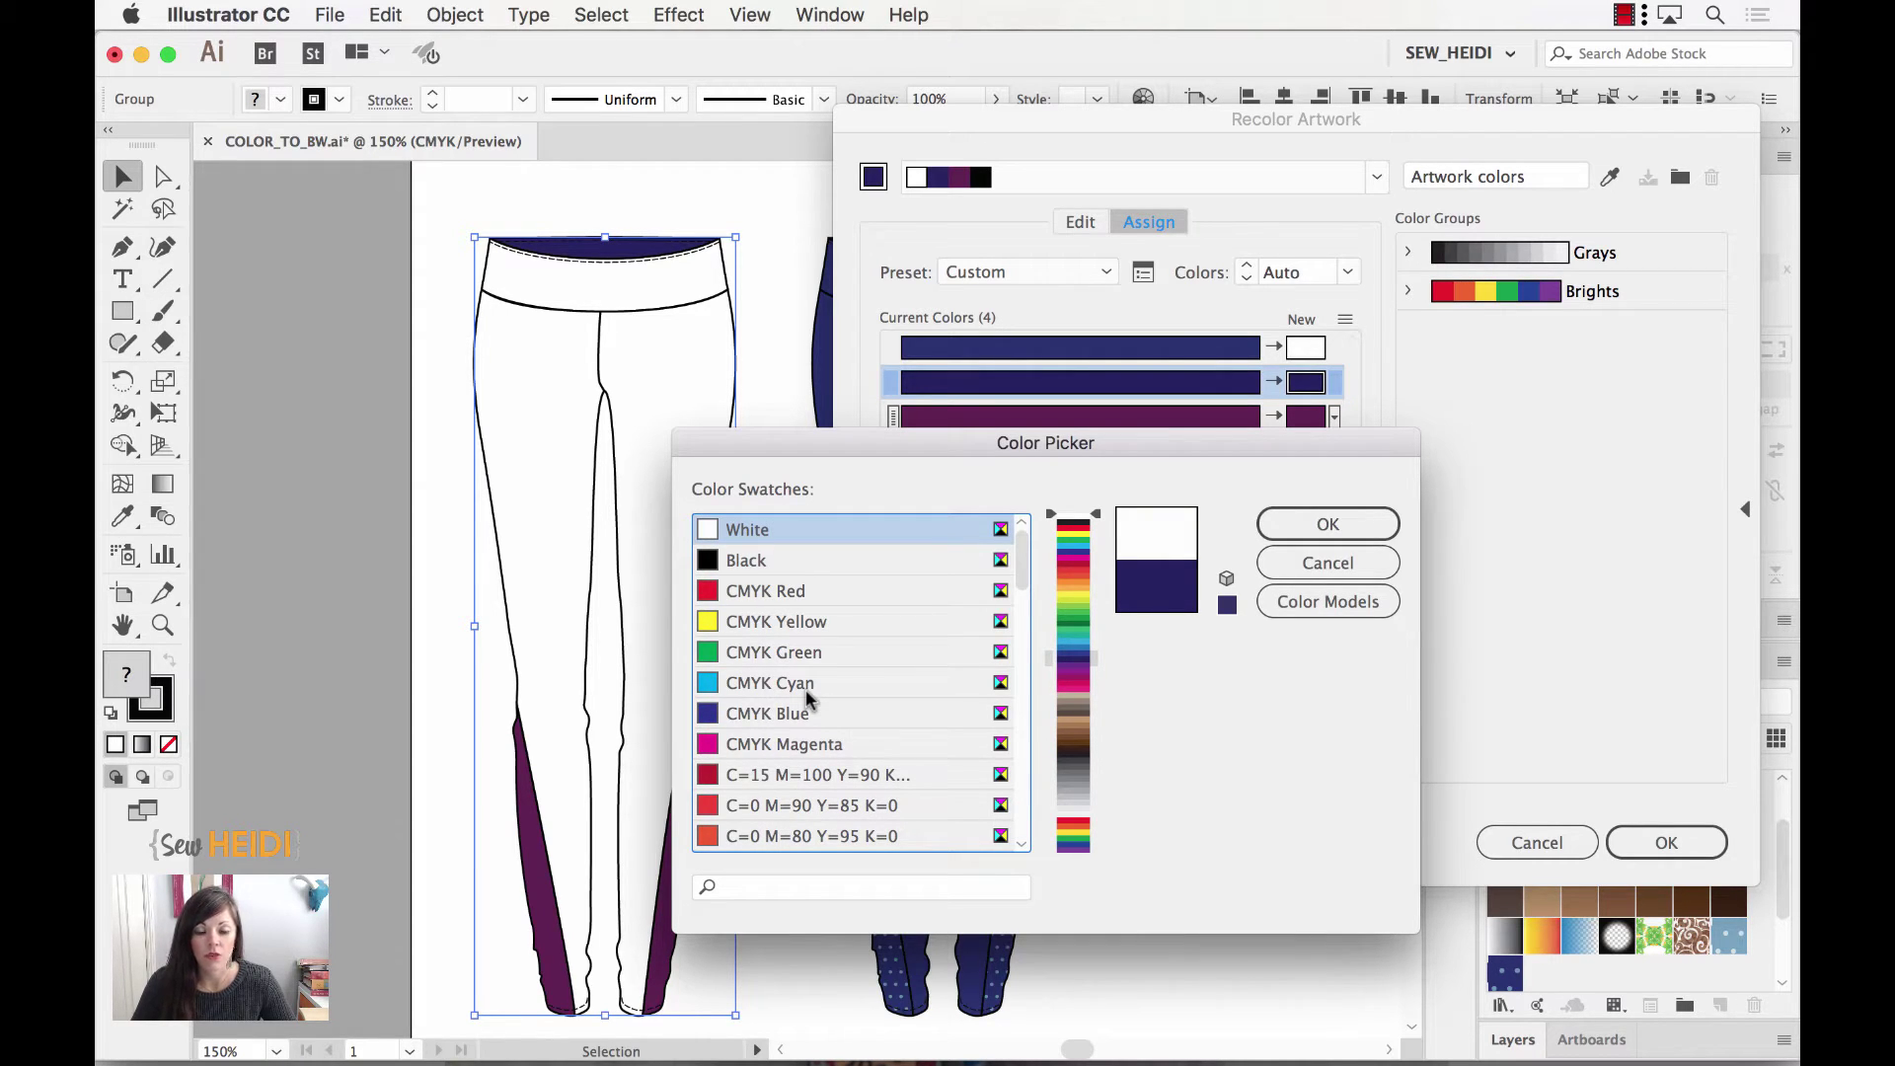
left_click(1327, 524)
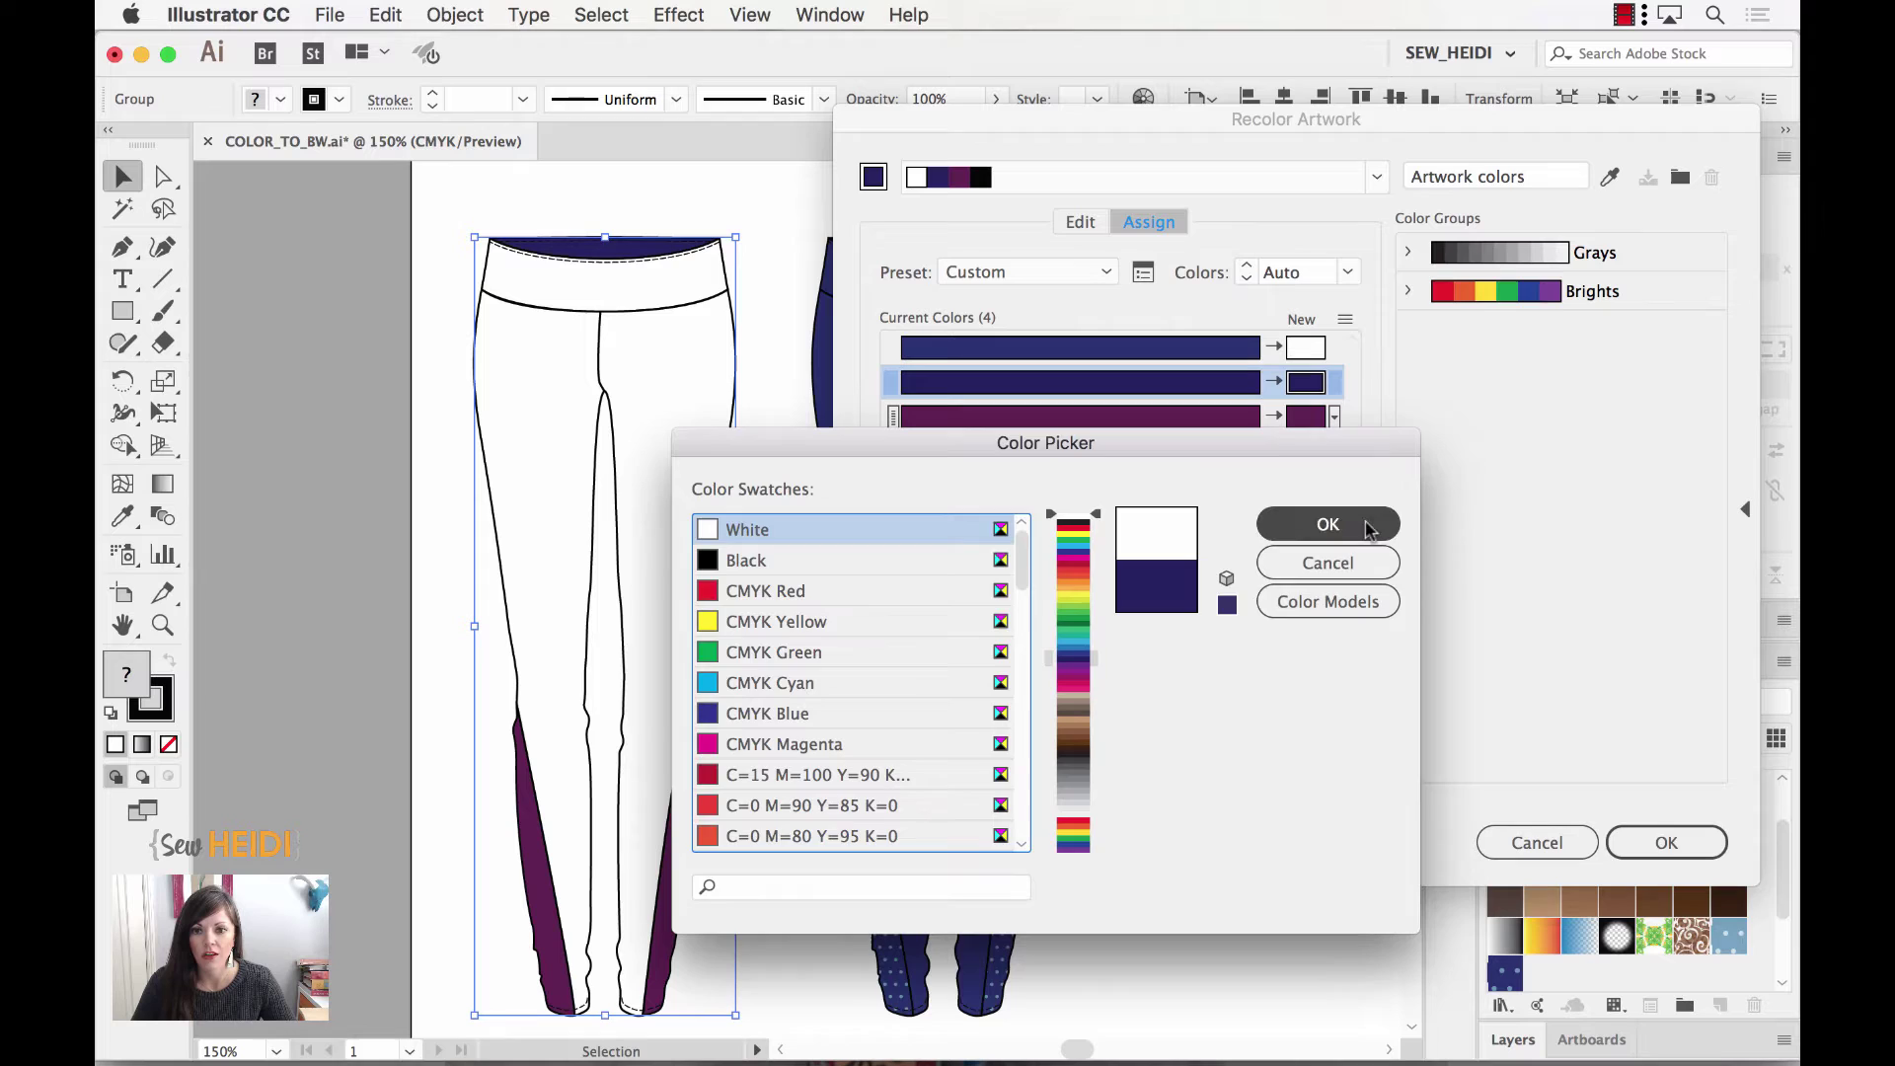
Step: Set the purple panel colour's replacement to white and apply the recolouring to the left leggings
left_click(1305, 418)
double_click(1306, 420)
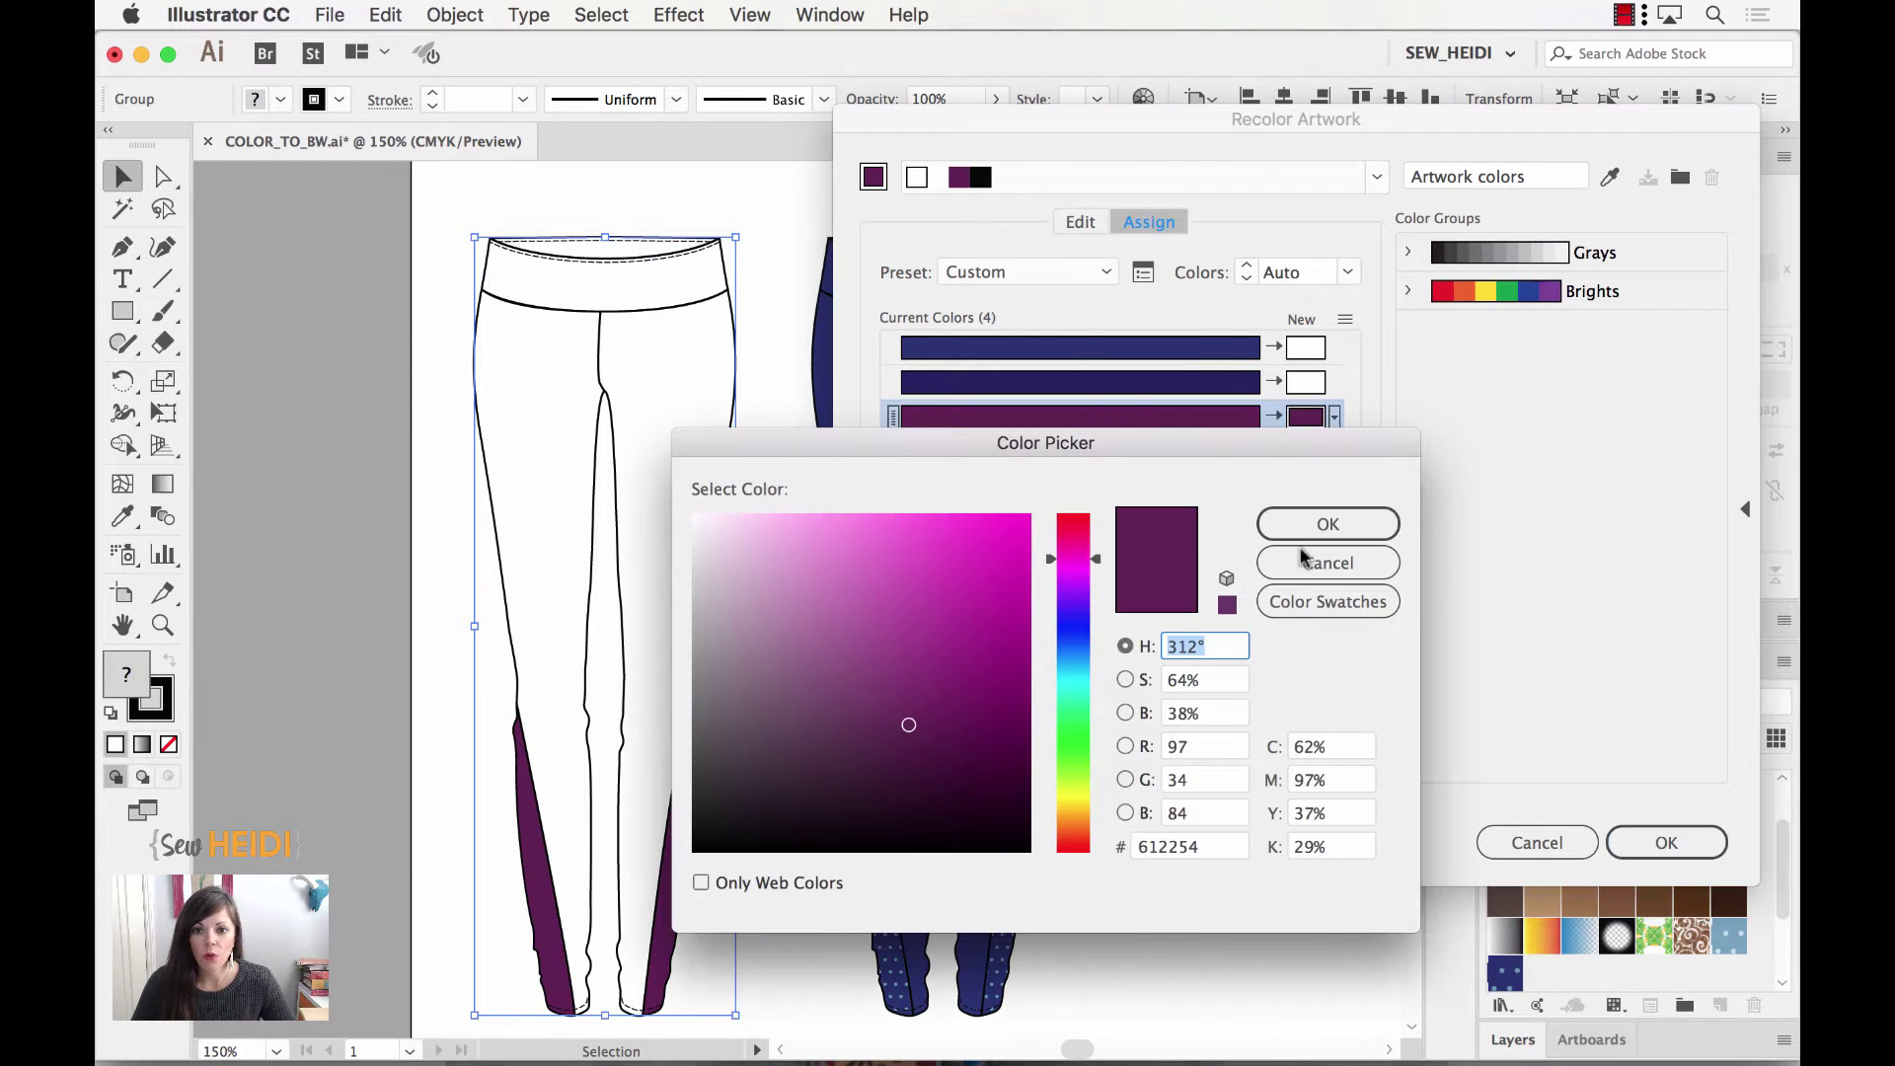
left_click_drag(820, 583, 663, 488)
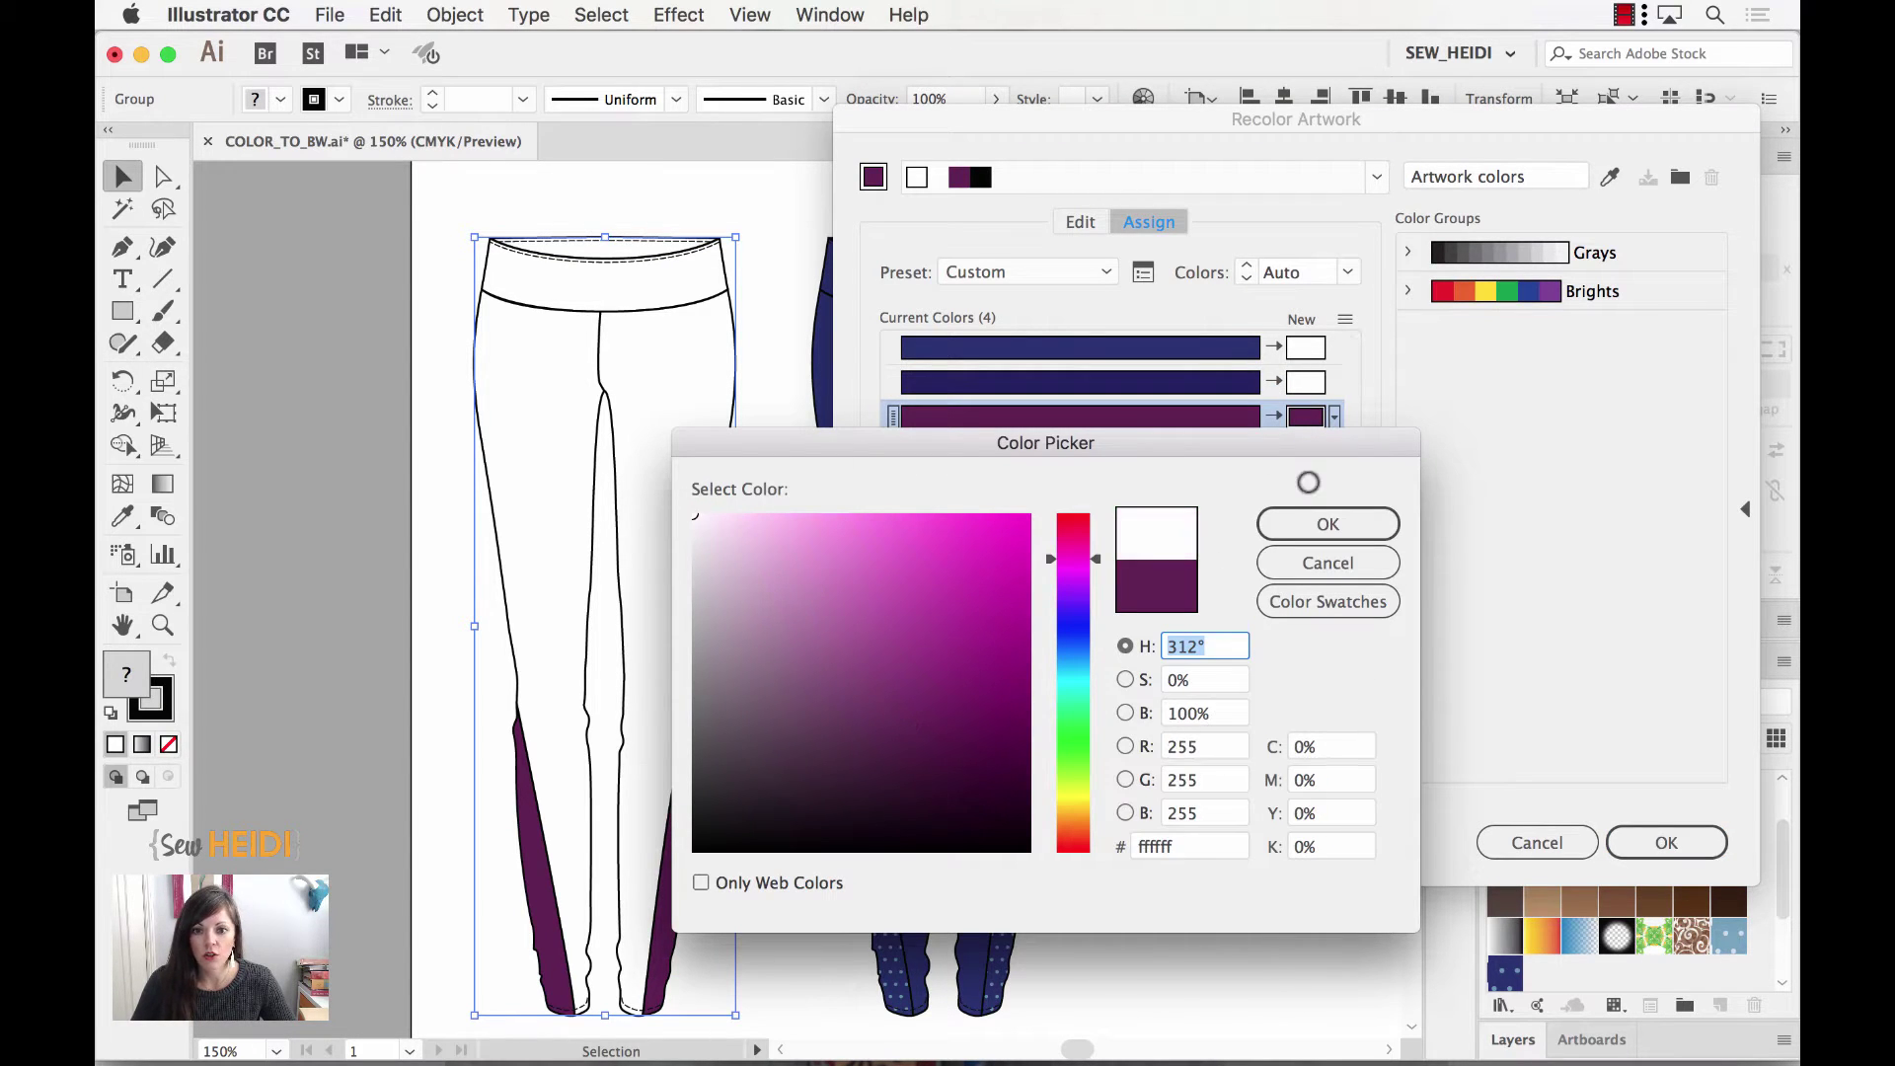
left_click(1335, 524)
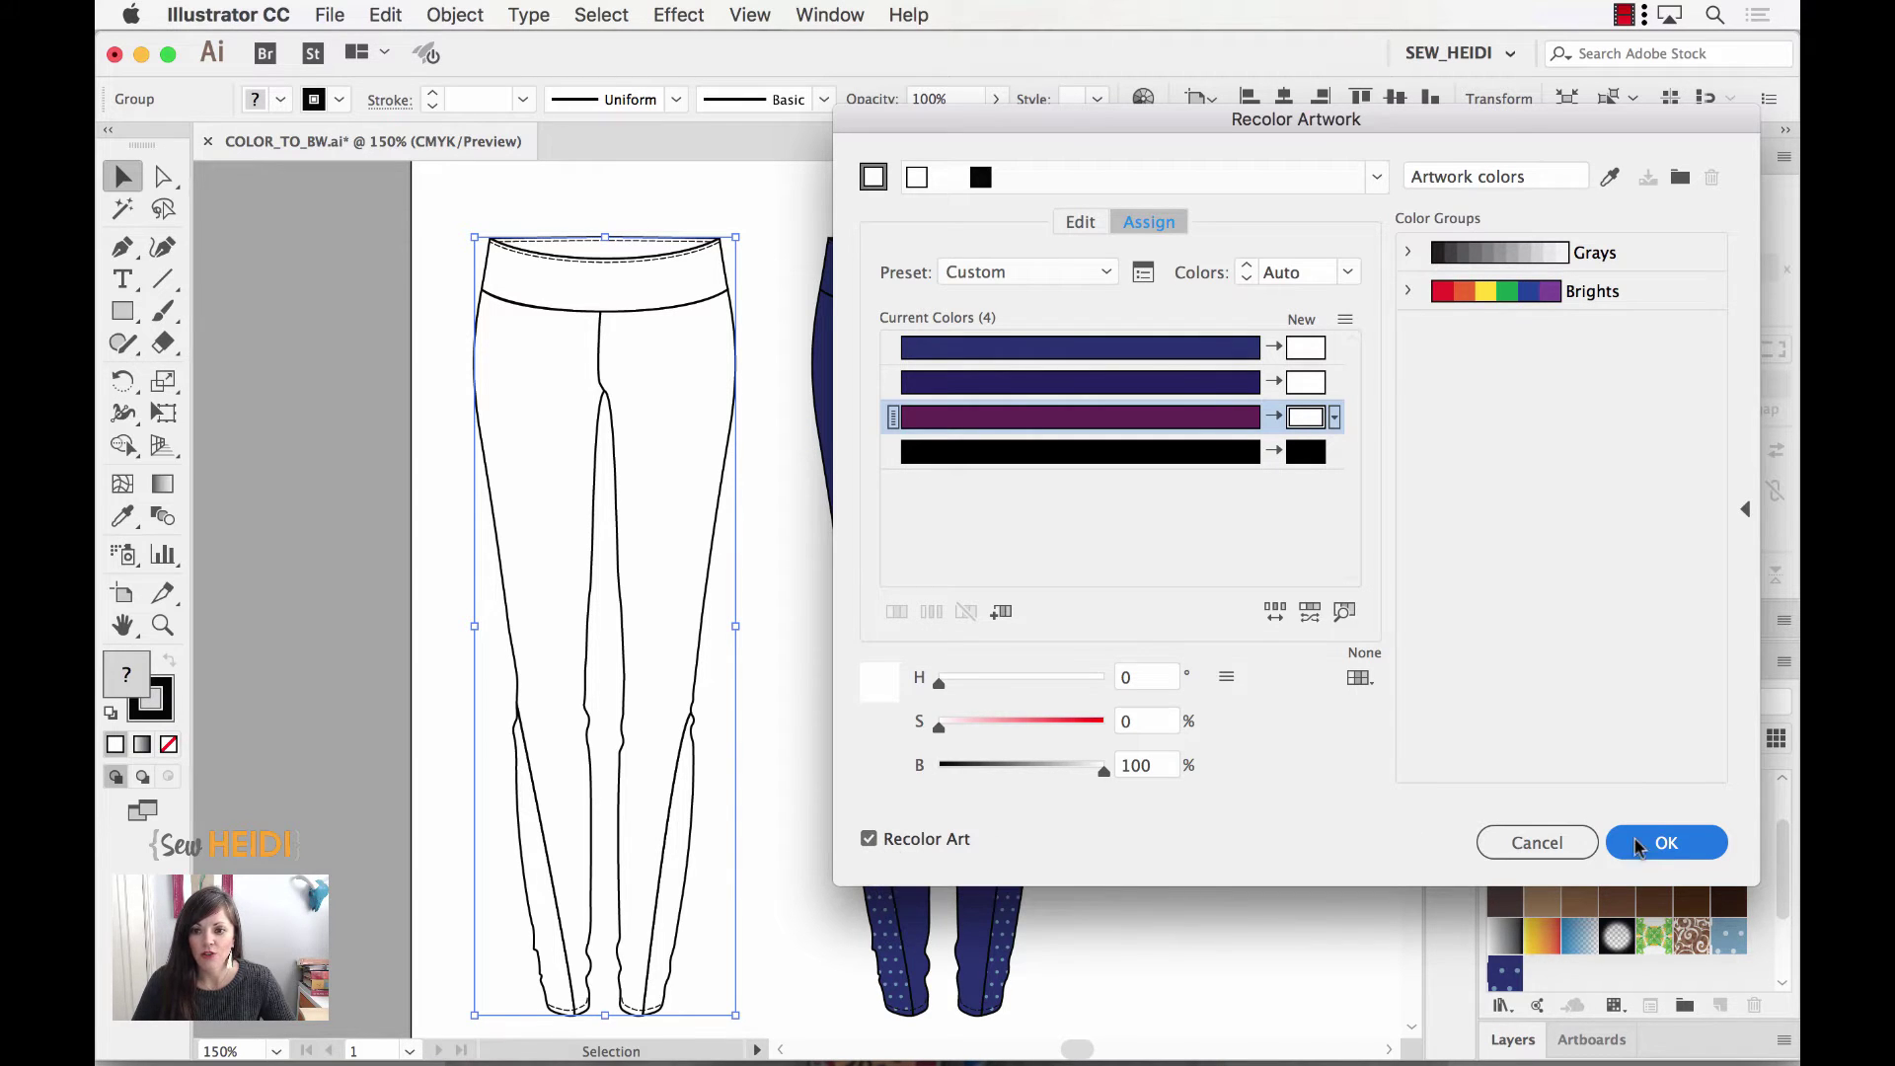
left_click(1666, 842)
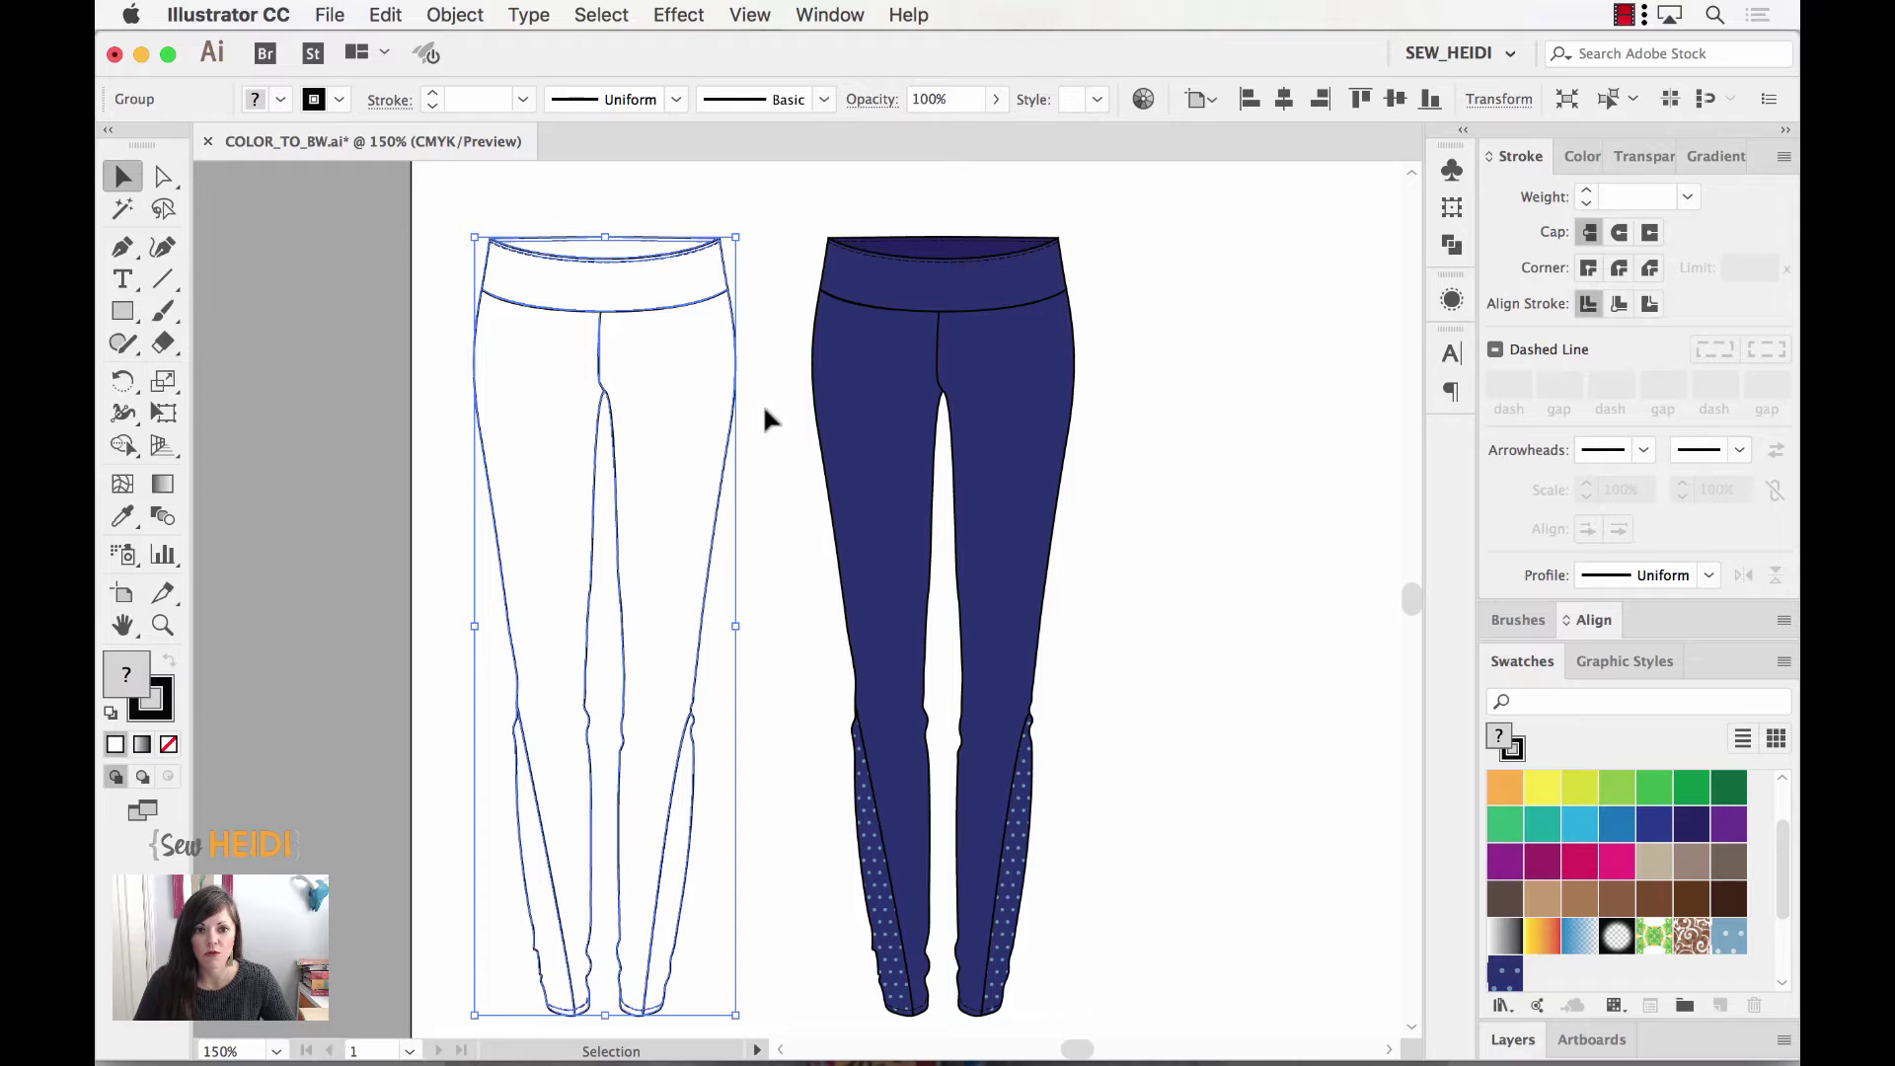
left_click(1266, 474)
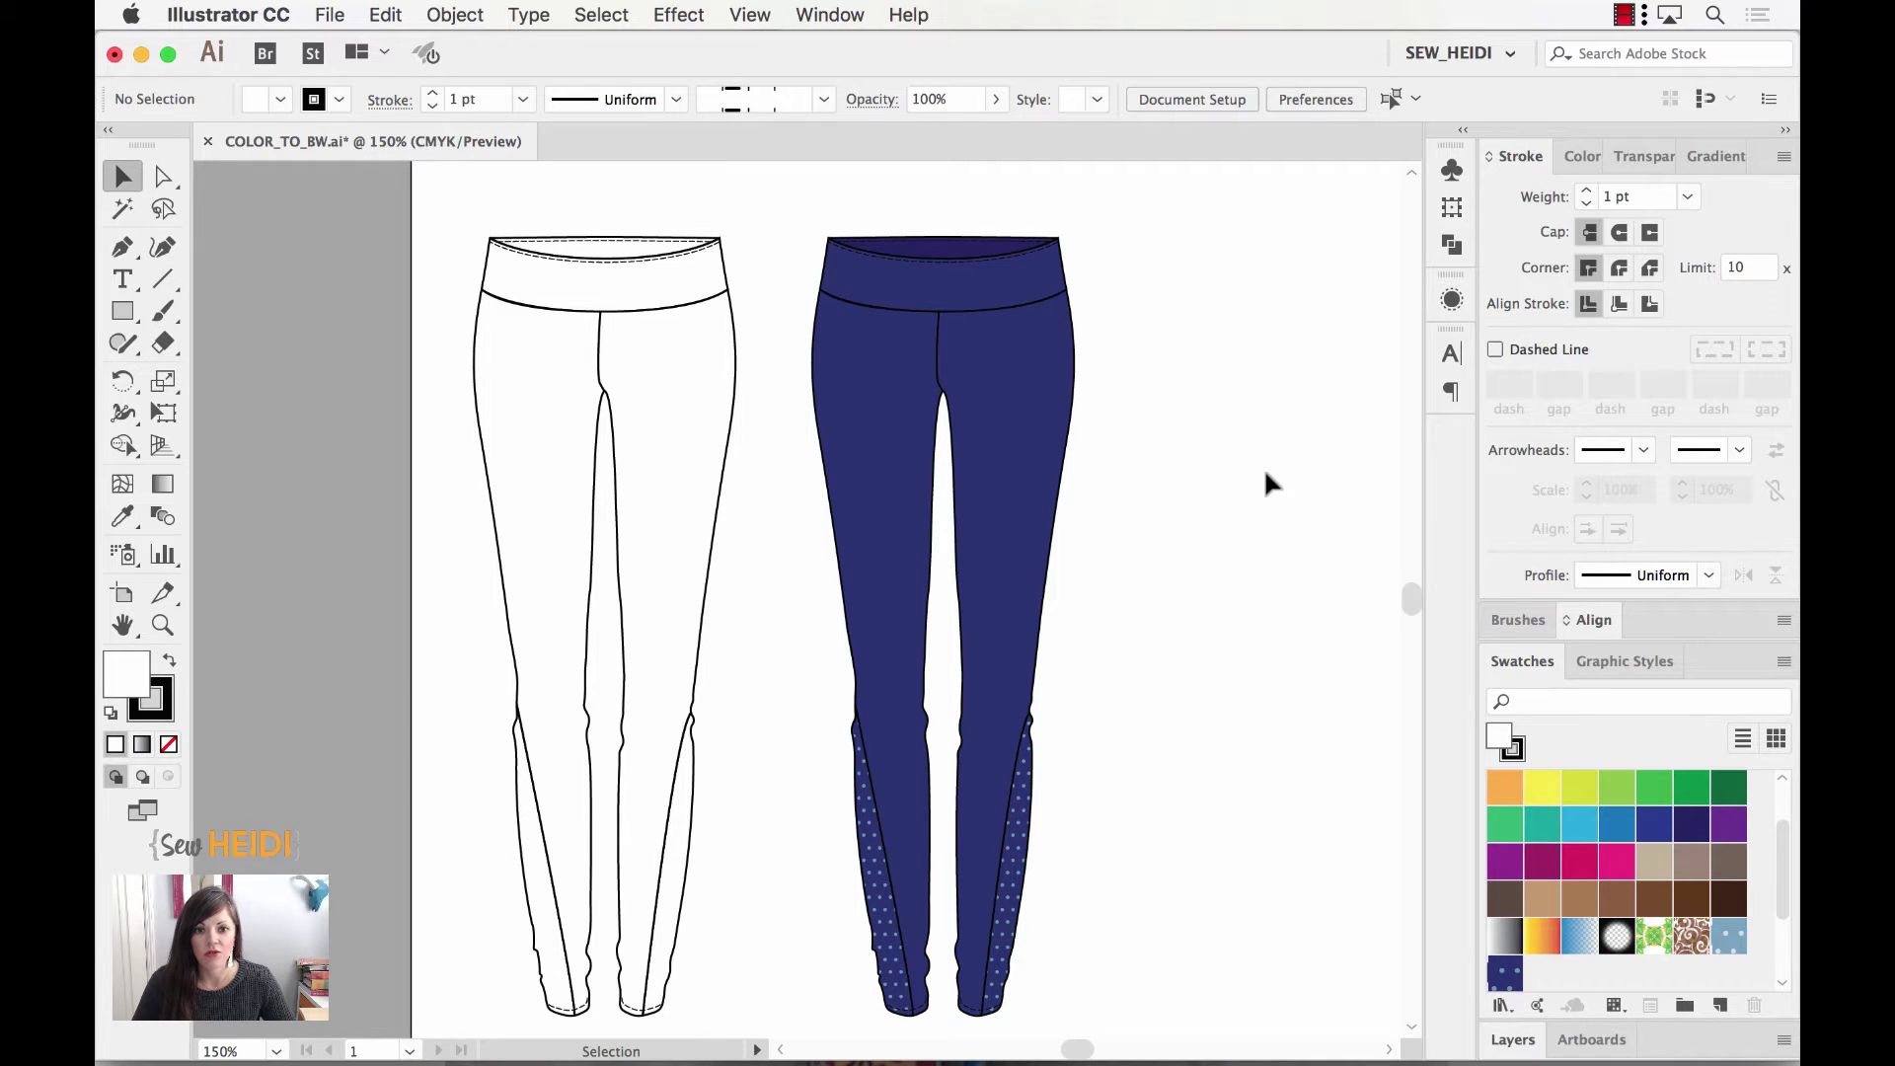
Step: Scroll right and marquee-select the whole navy right leggings with dotted panels
scroll(1264, 466, "right", 3)
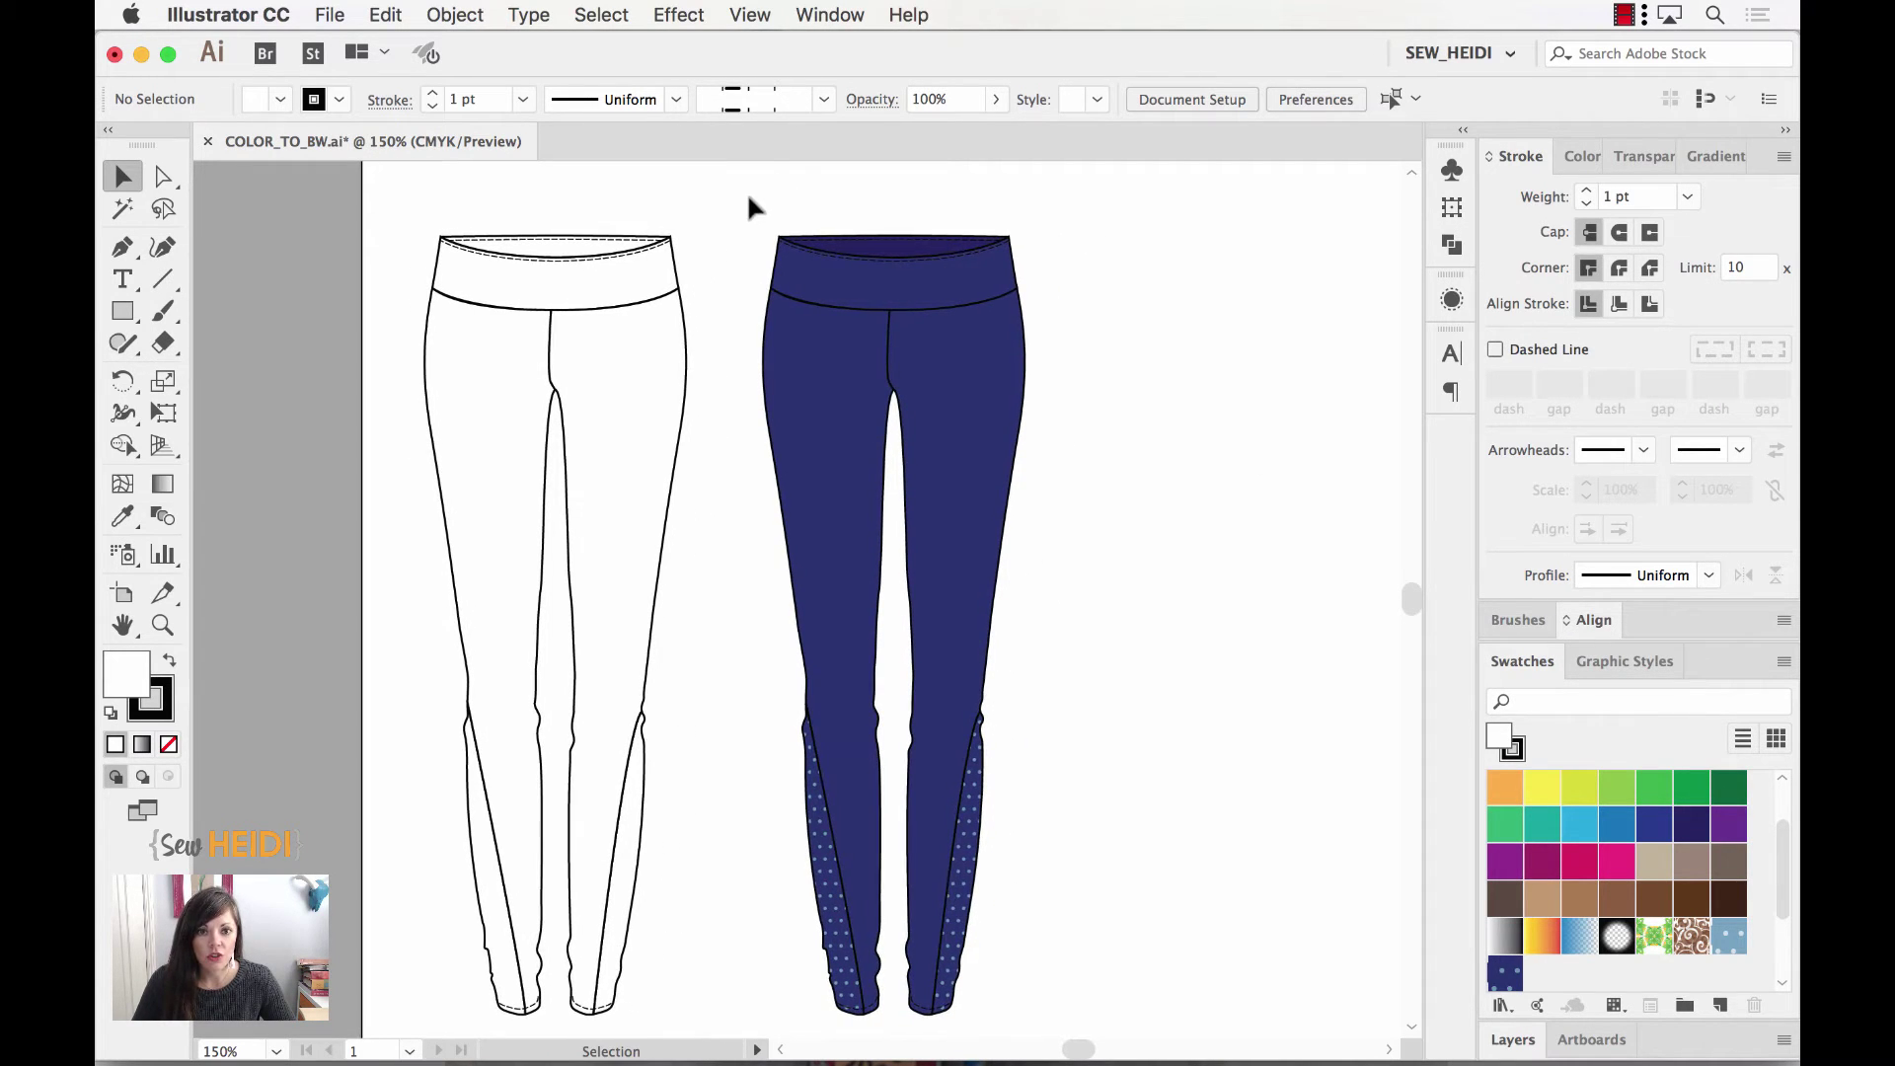
scroll(744, 192, "right", 4)
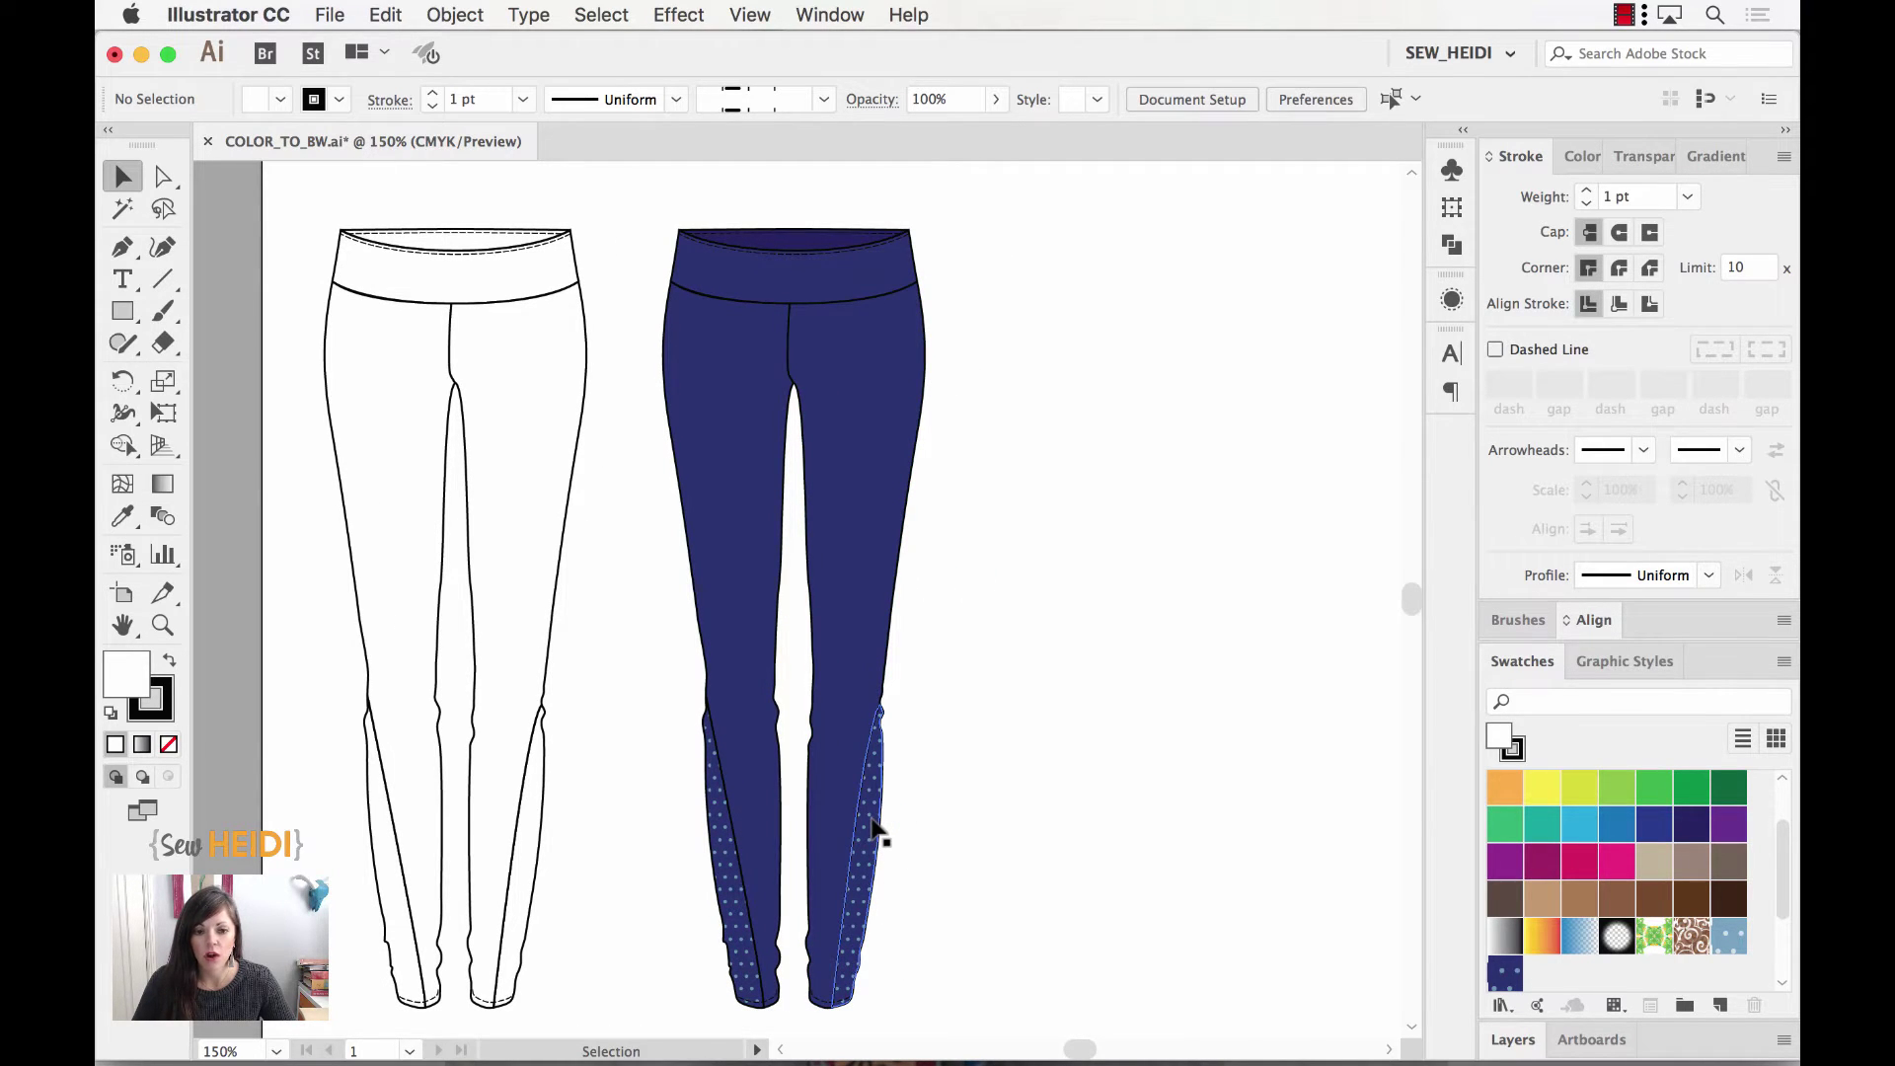
left_click_drag(656, 201, 944, 1009)
scroll(1106, 884, "right", 6)
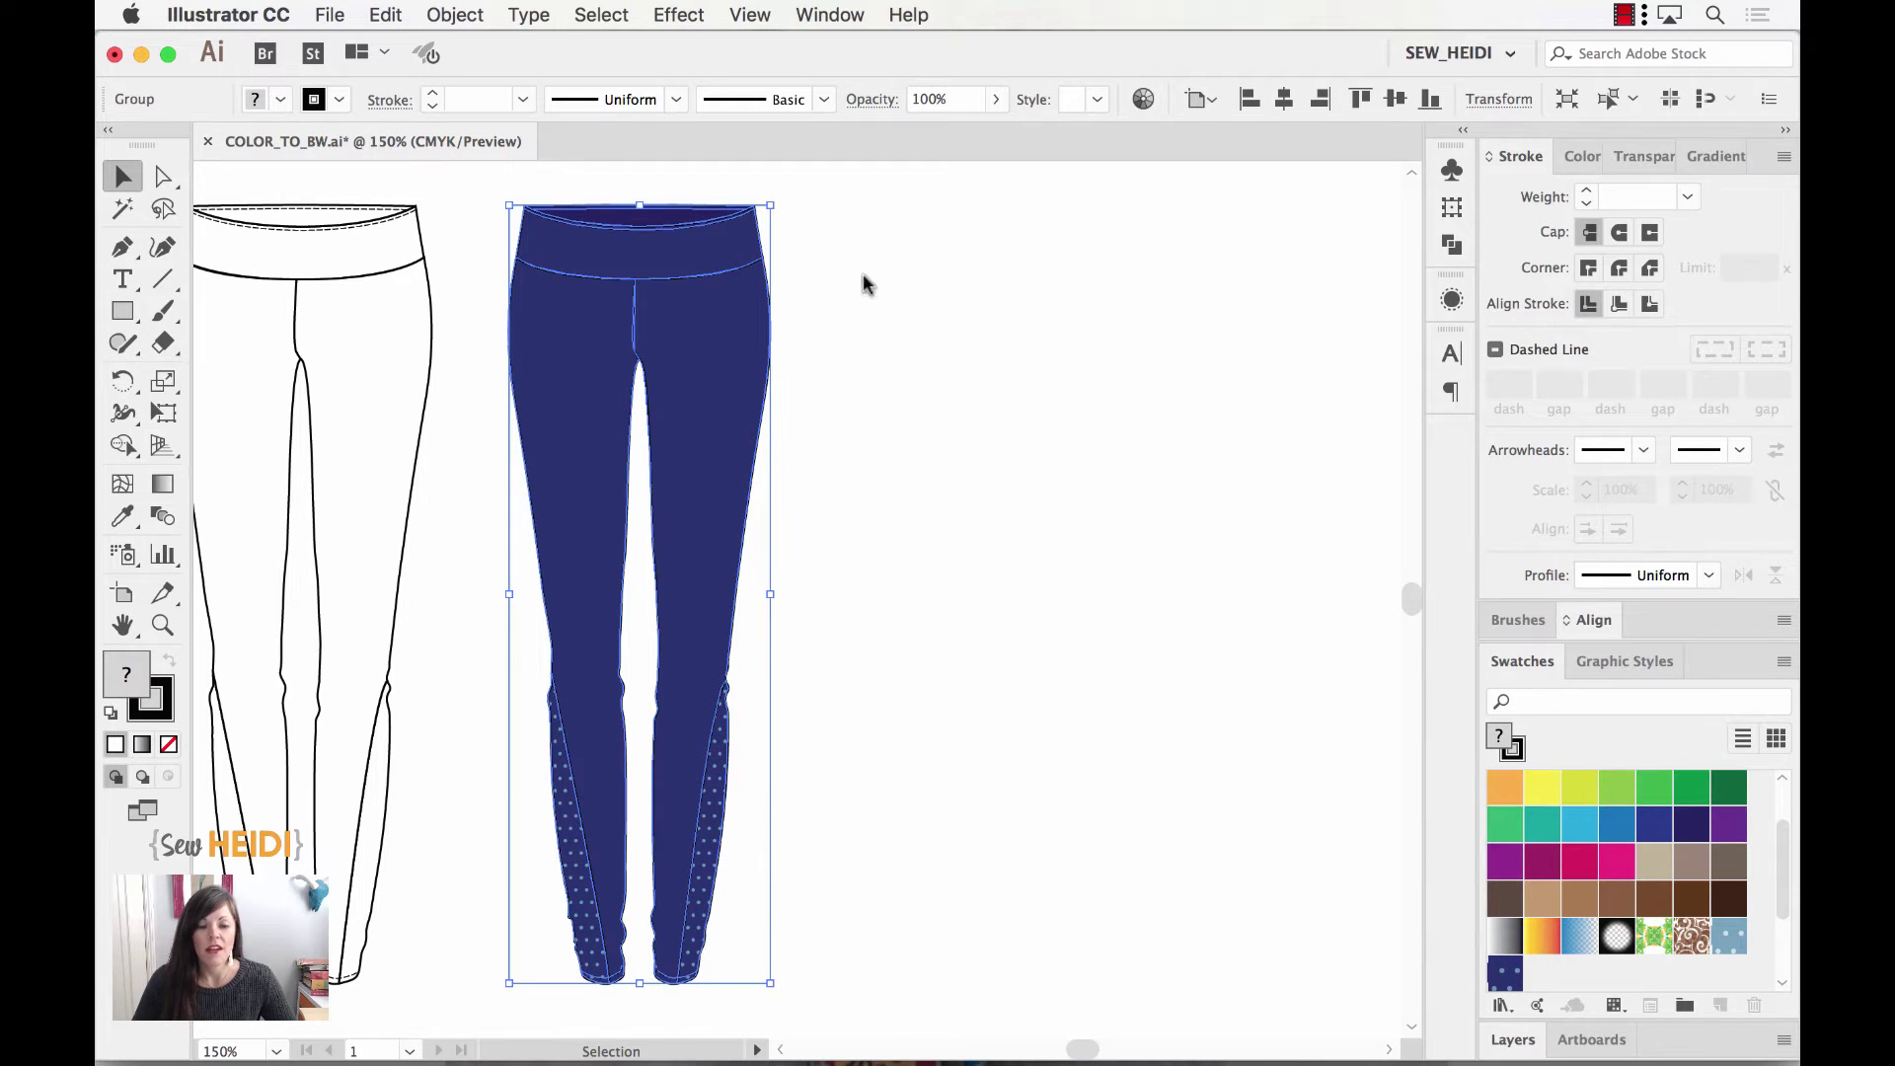
left_click(391, 13)
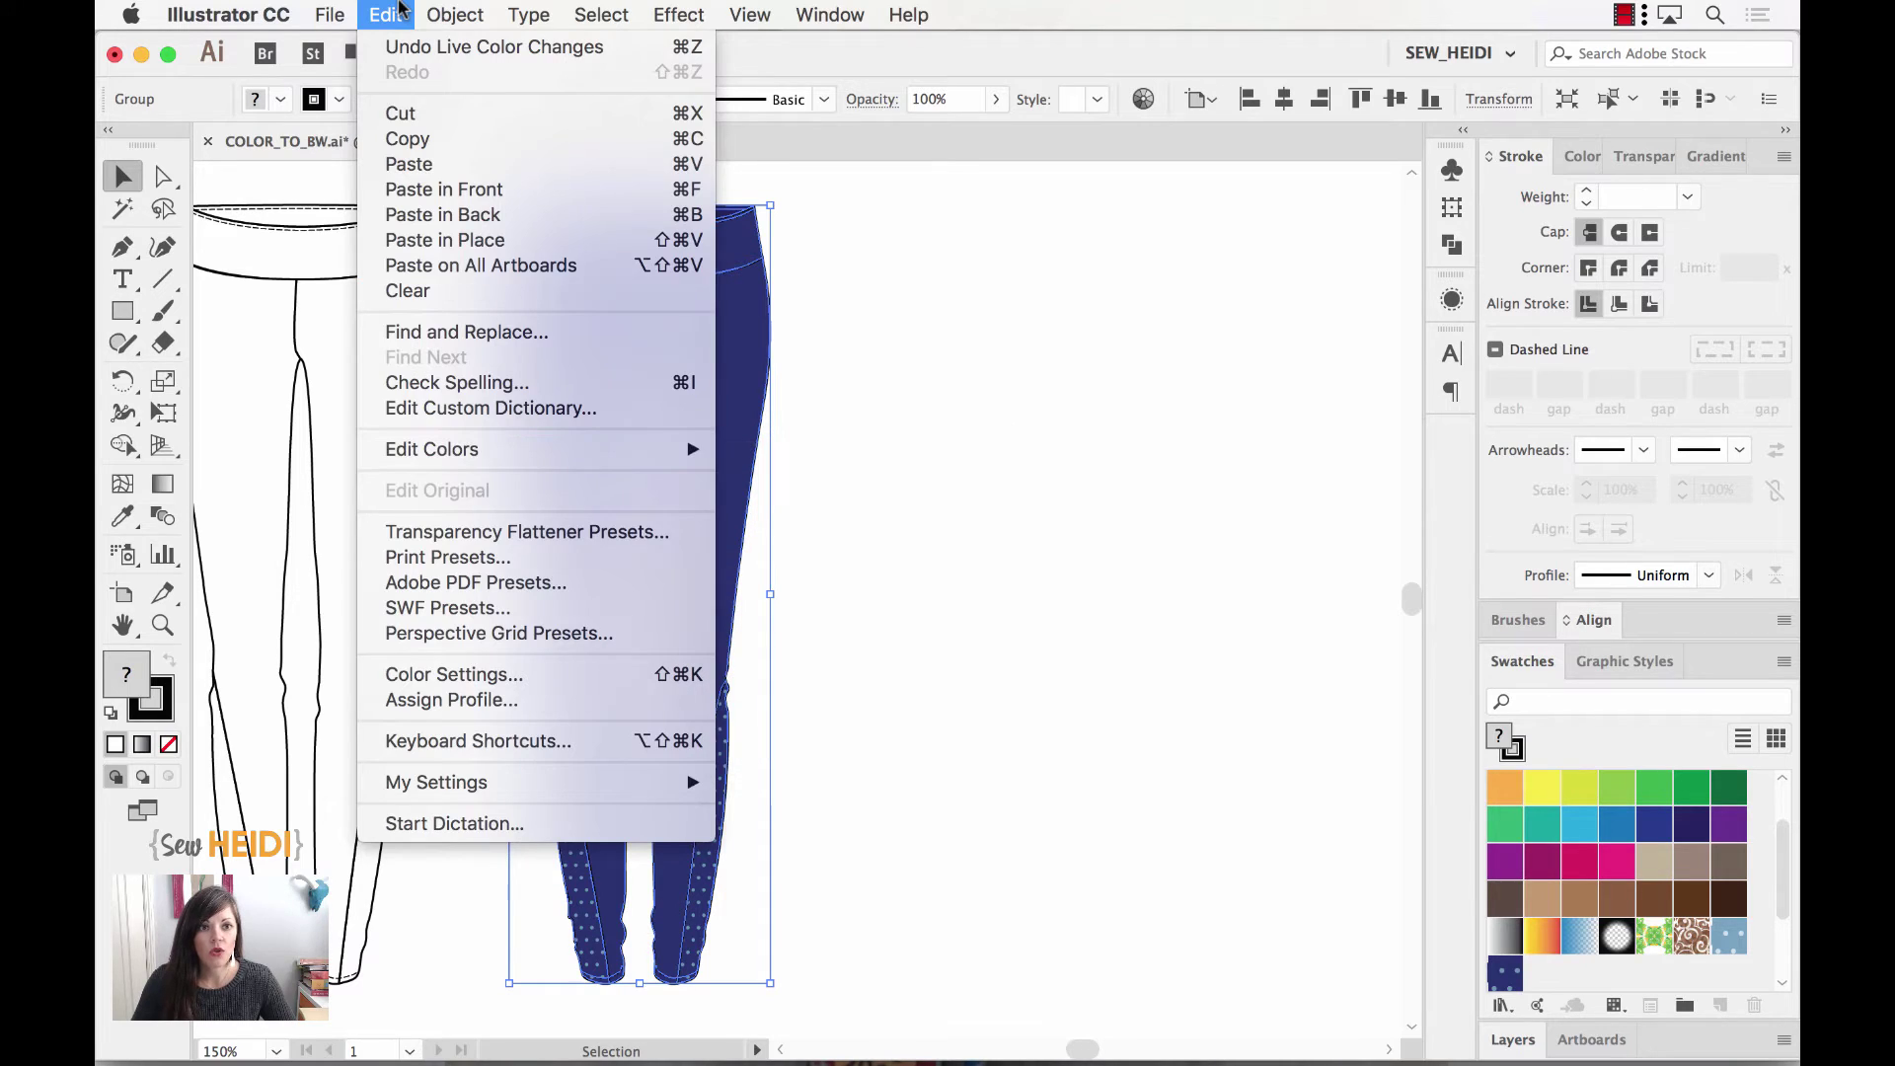
left_click(404, 12)
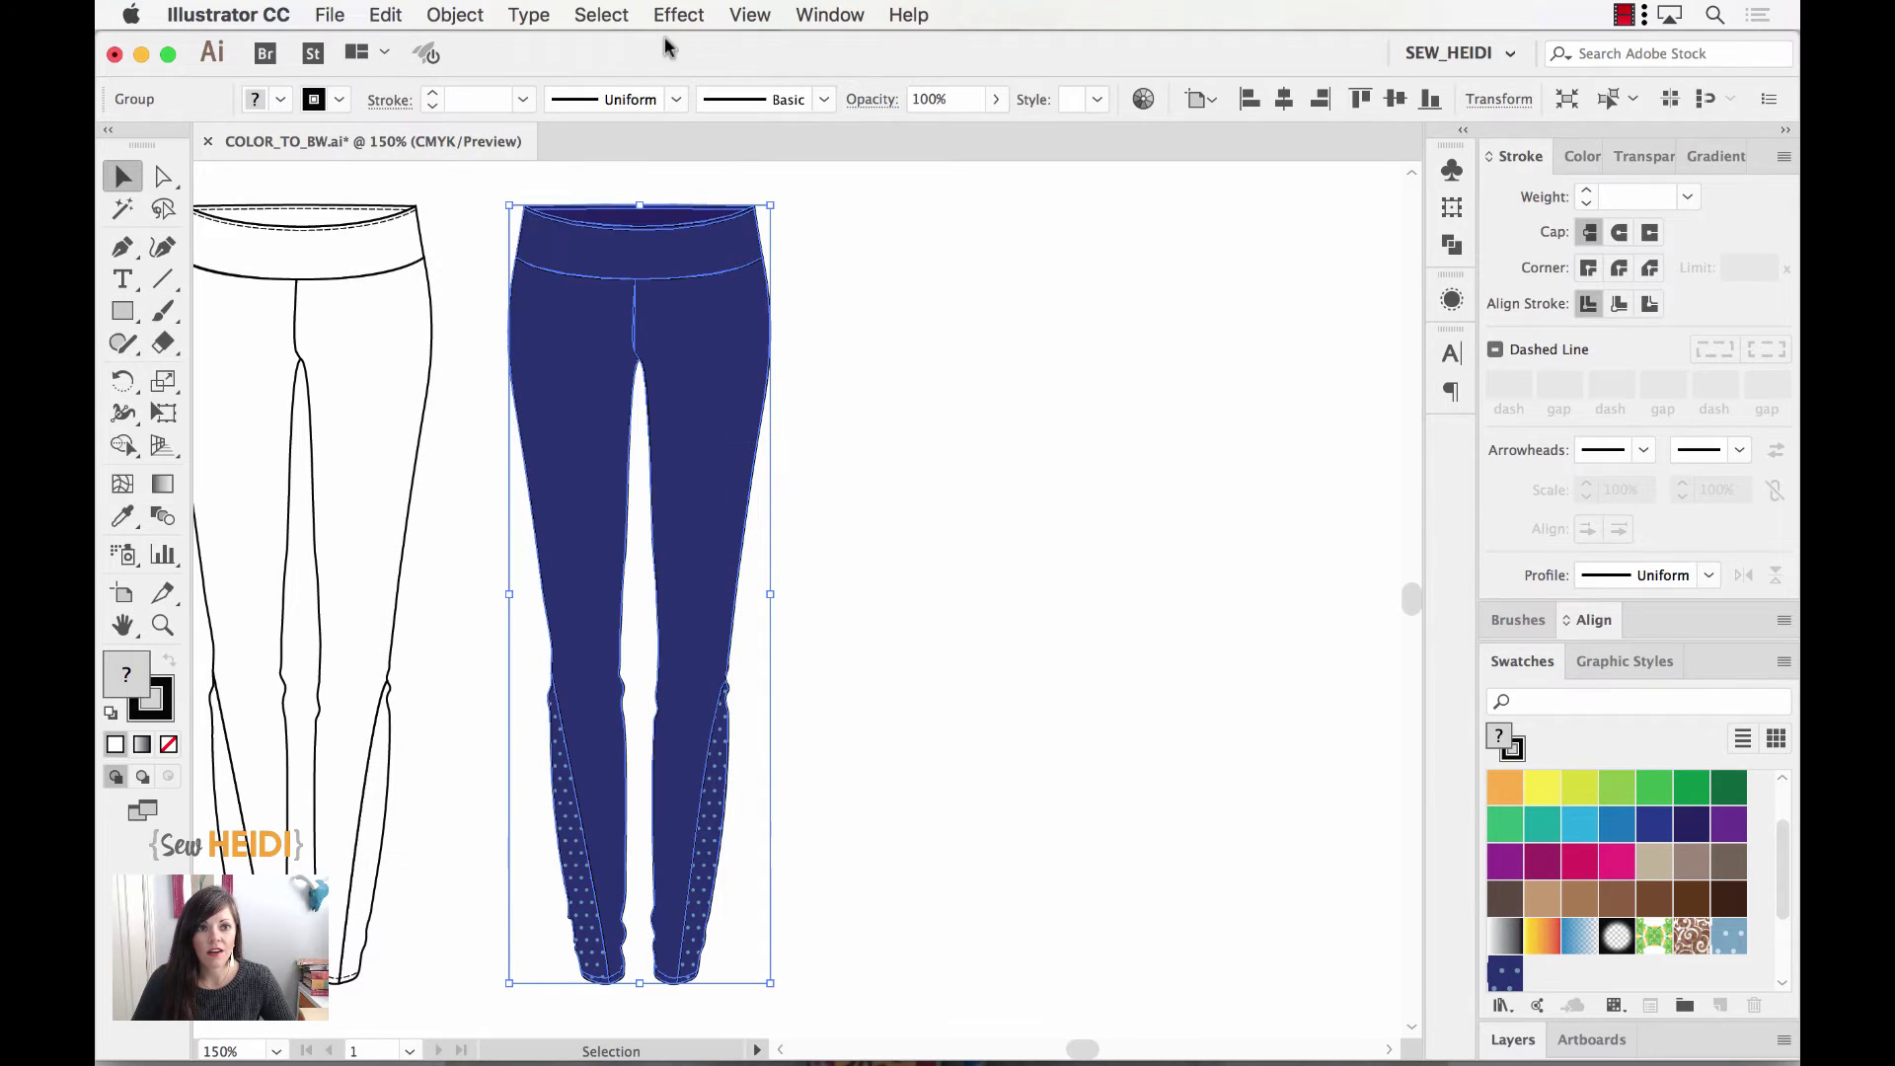
Step: Open Recolor Artwork for the right leggings and set the teal dots' replacement to white
left_click(1144, 99)
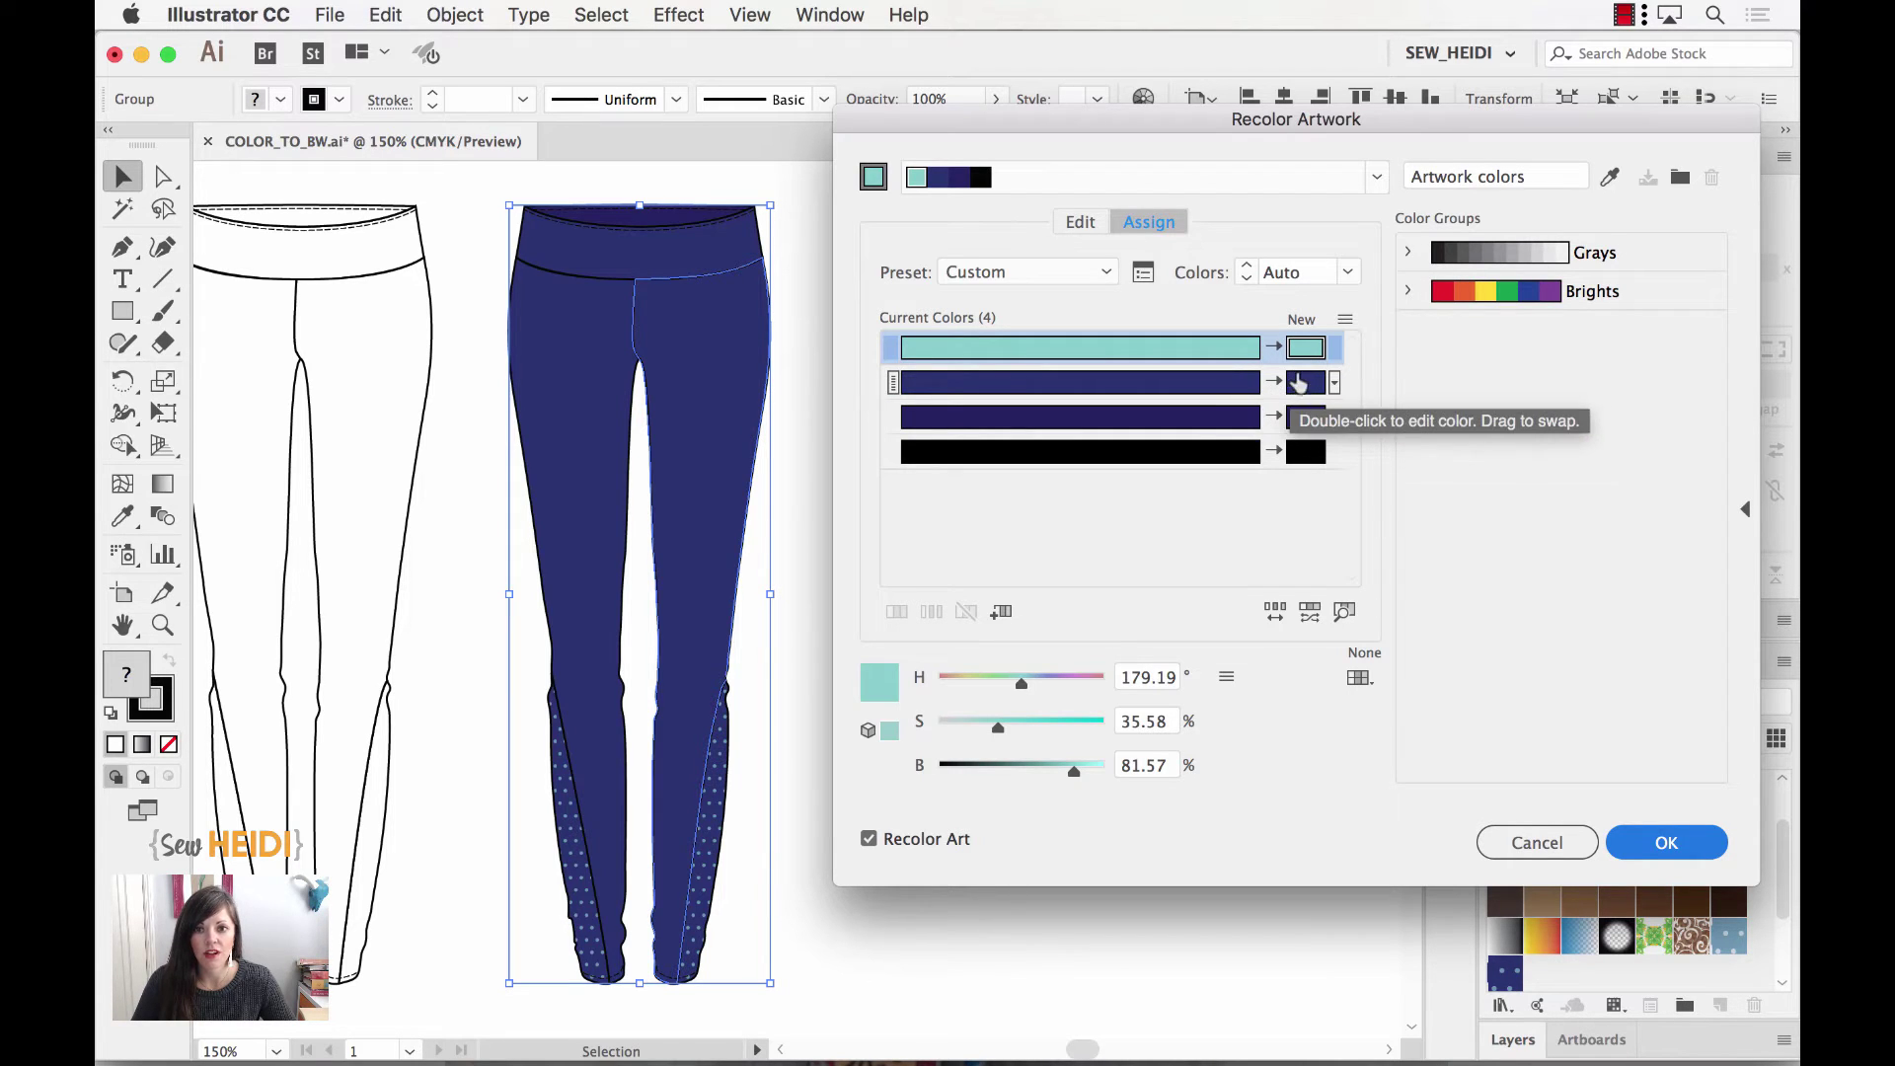
double_click(1301, 353)
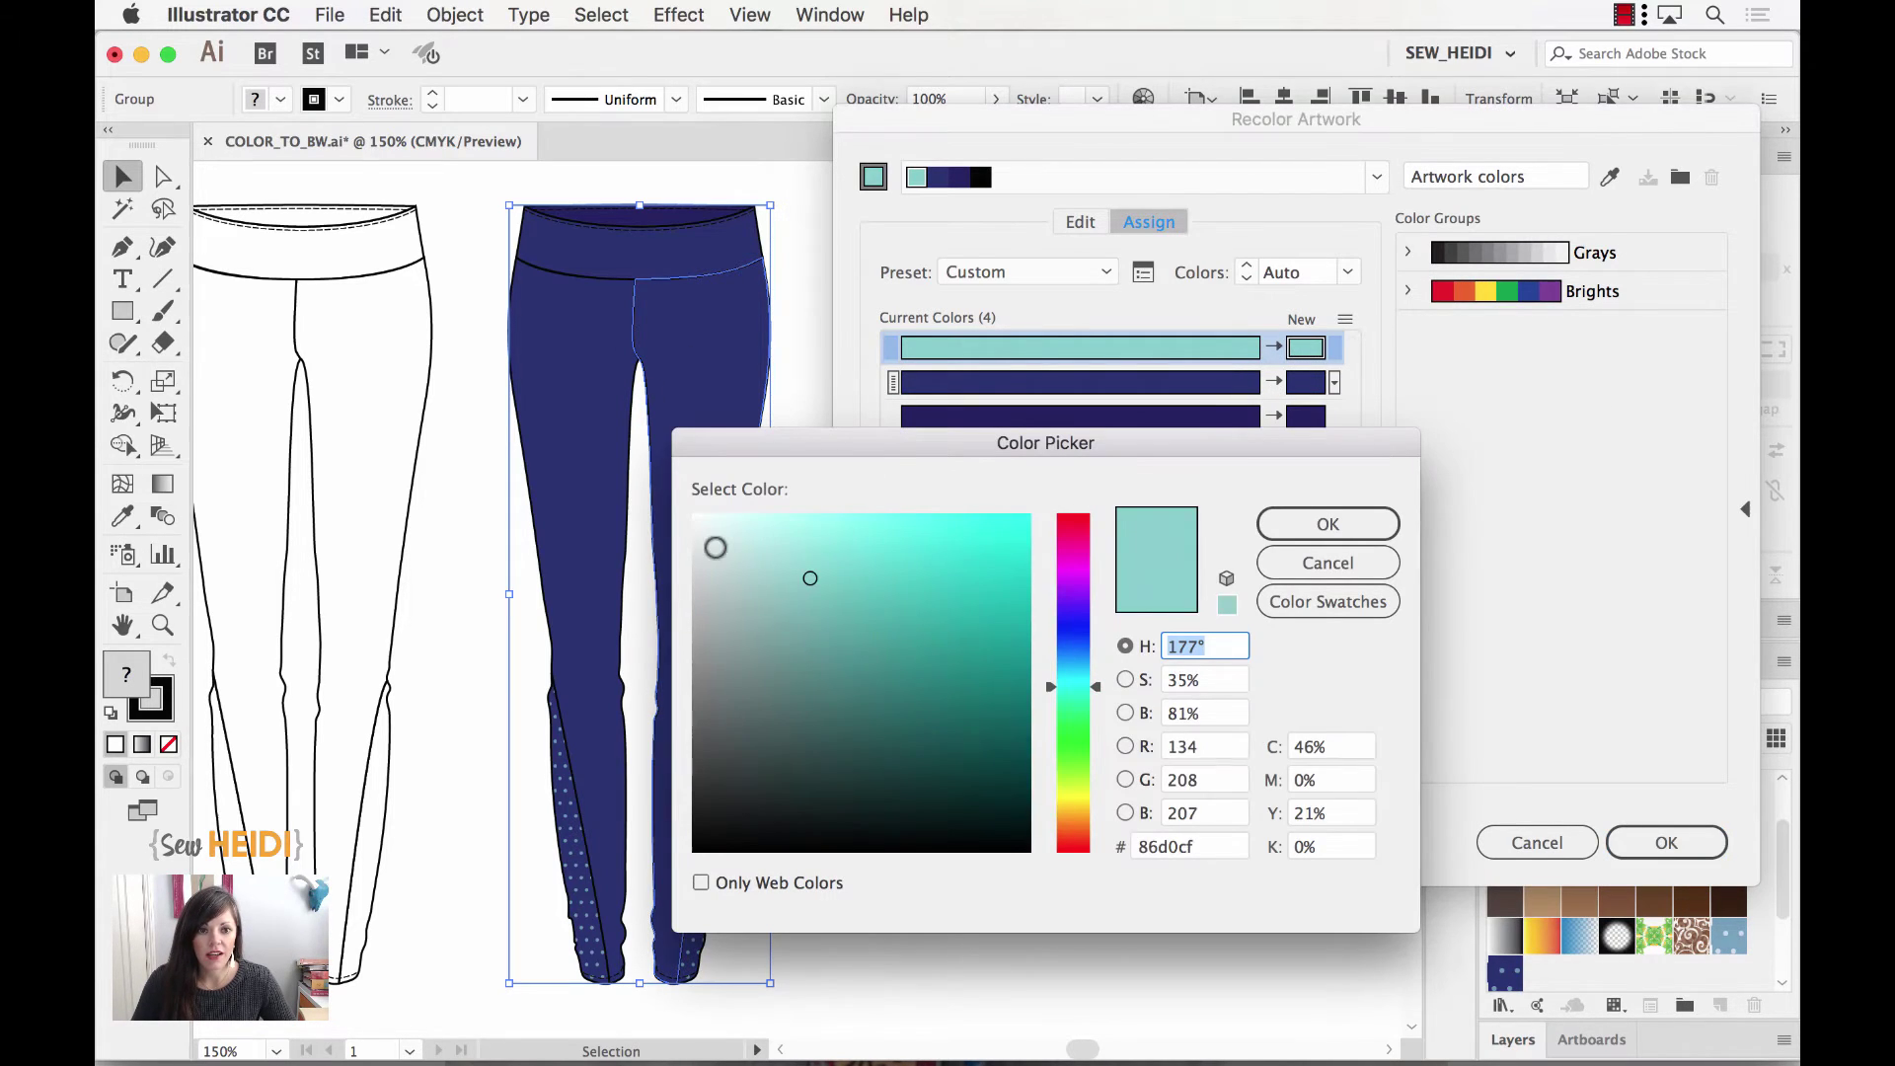
left_click_drag(715, 546, 676, 489)
key("Return")
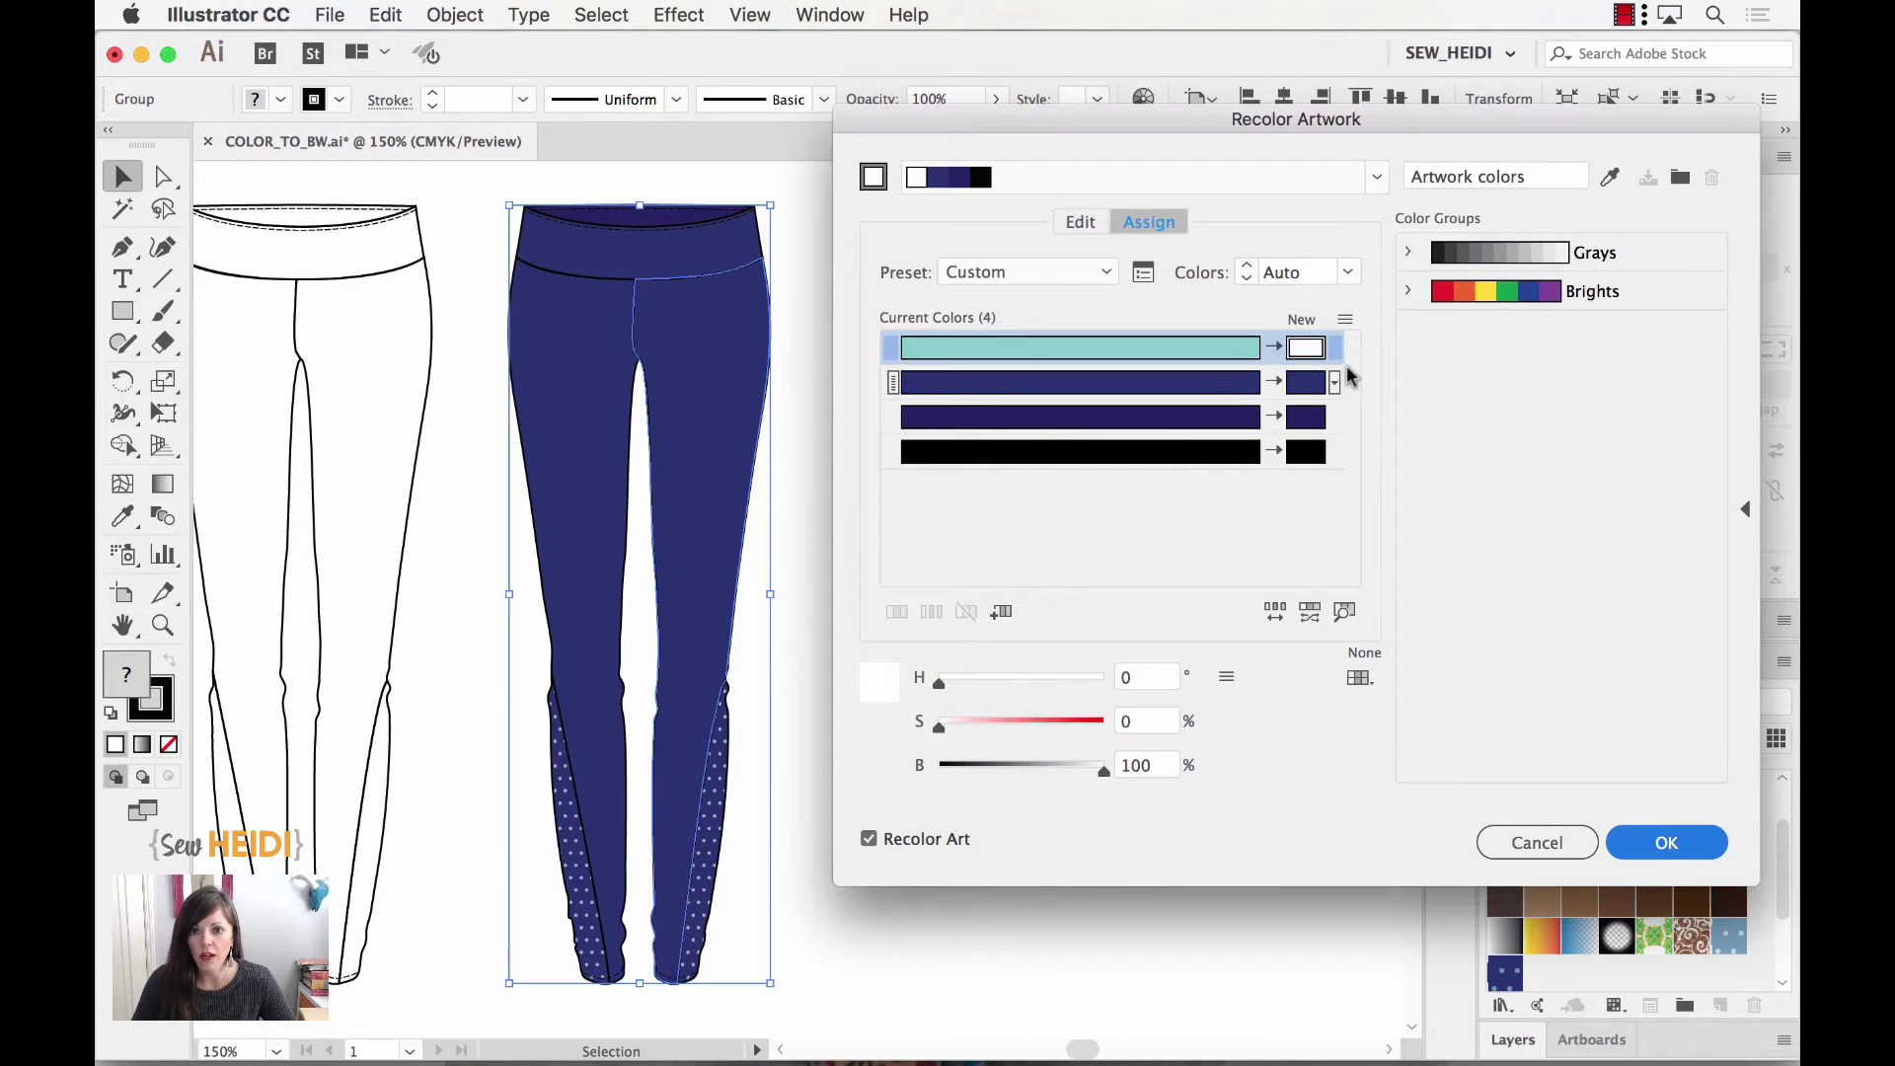
Step: Make the first navy white and the second navy light grey, then apply the recolouring
left_click(1319, 385)
double_click(1319, 385)
left_click(1327, 601)
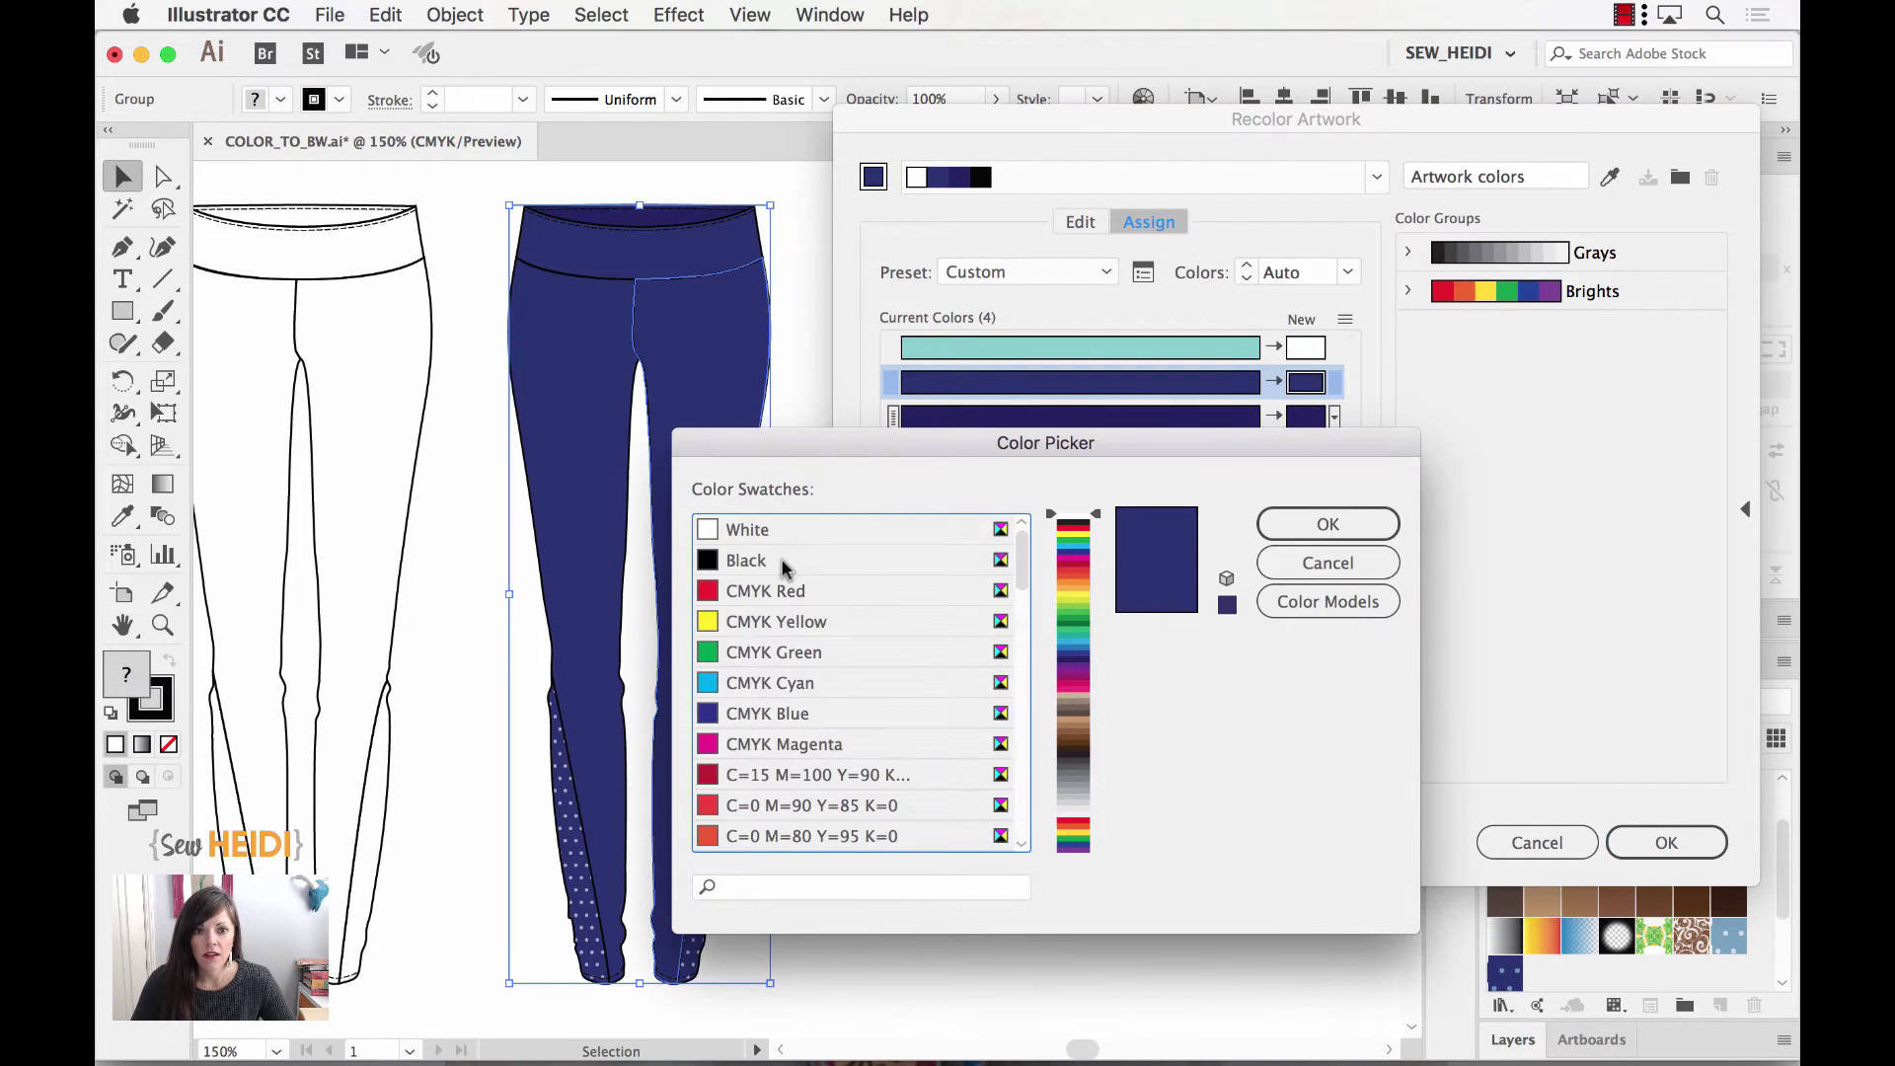
left_click(748, 530)
key("Return")
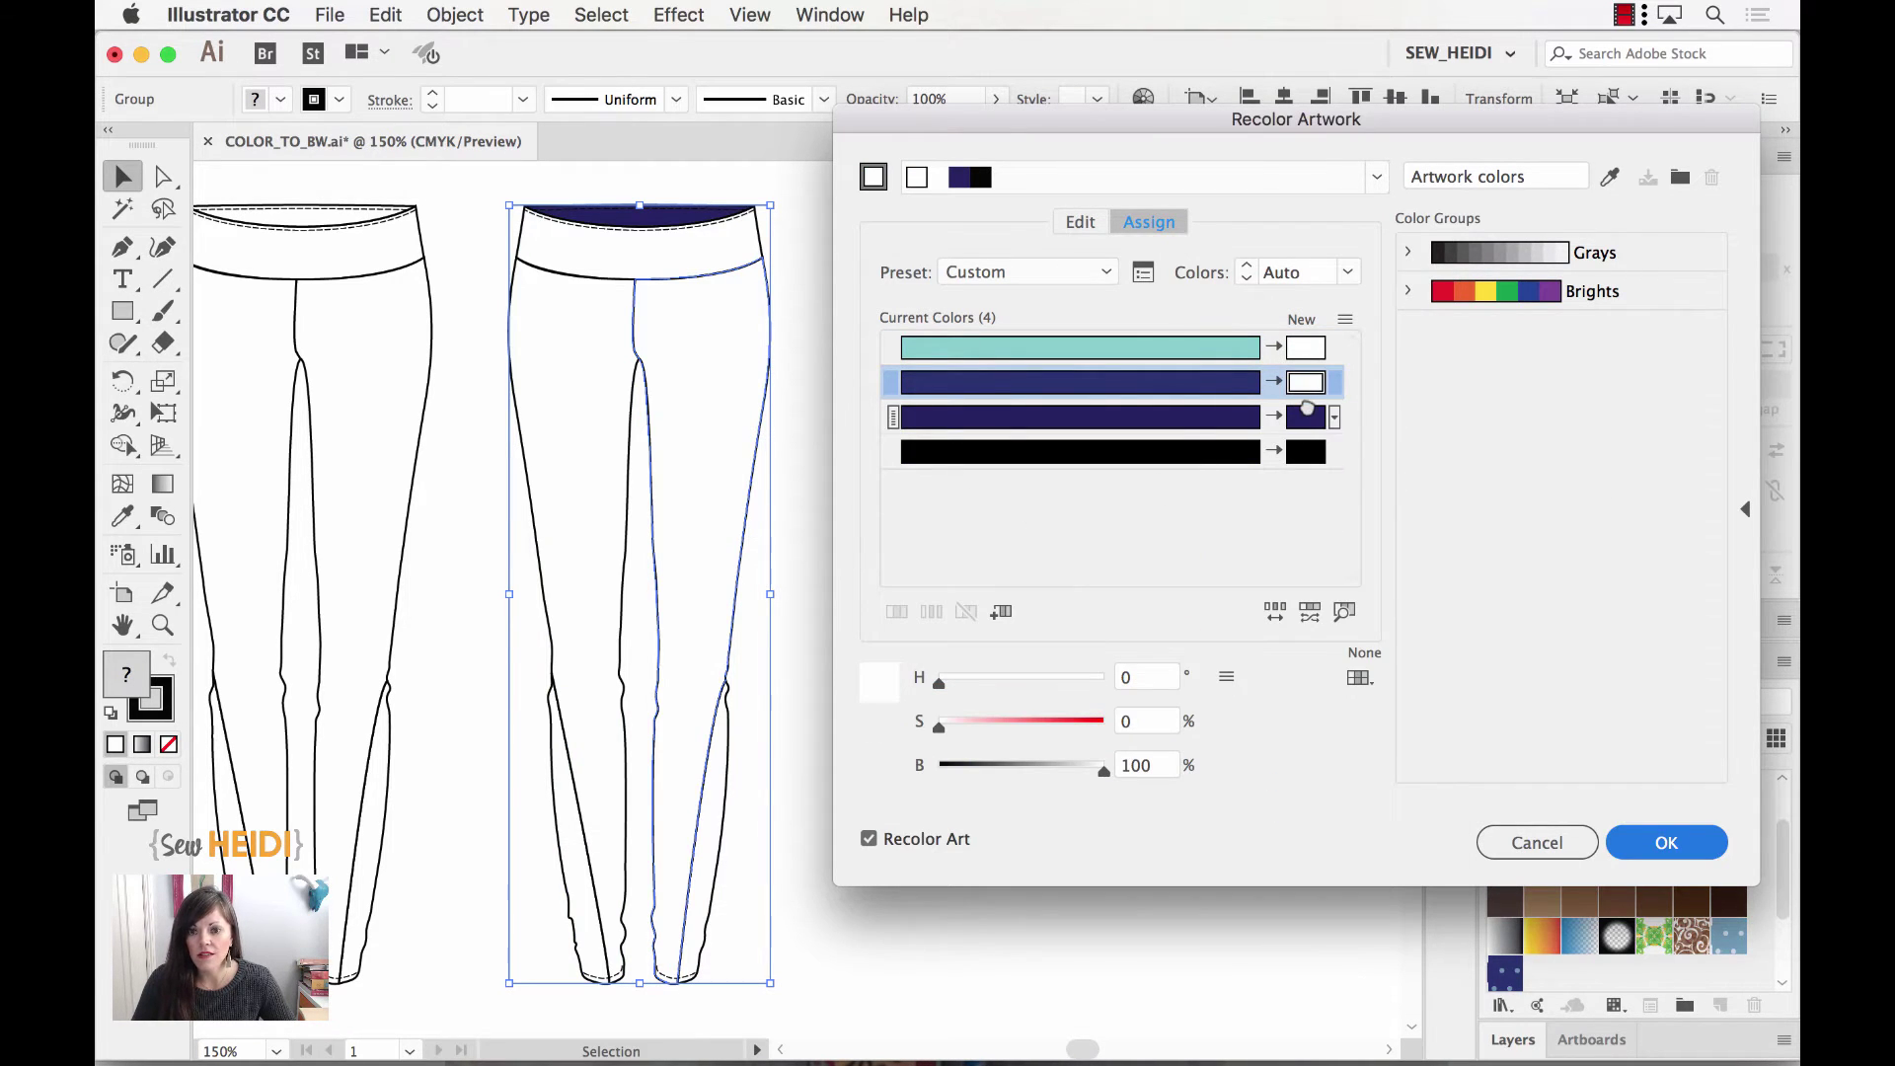
double_click(1308, 415)
mouse_move(740, 554)
left_mouse_down()
mouse_move(656, 490)
mouse_move(694, 525)
mouse_move(688, 556)
left_mouse_up()
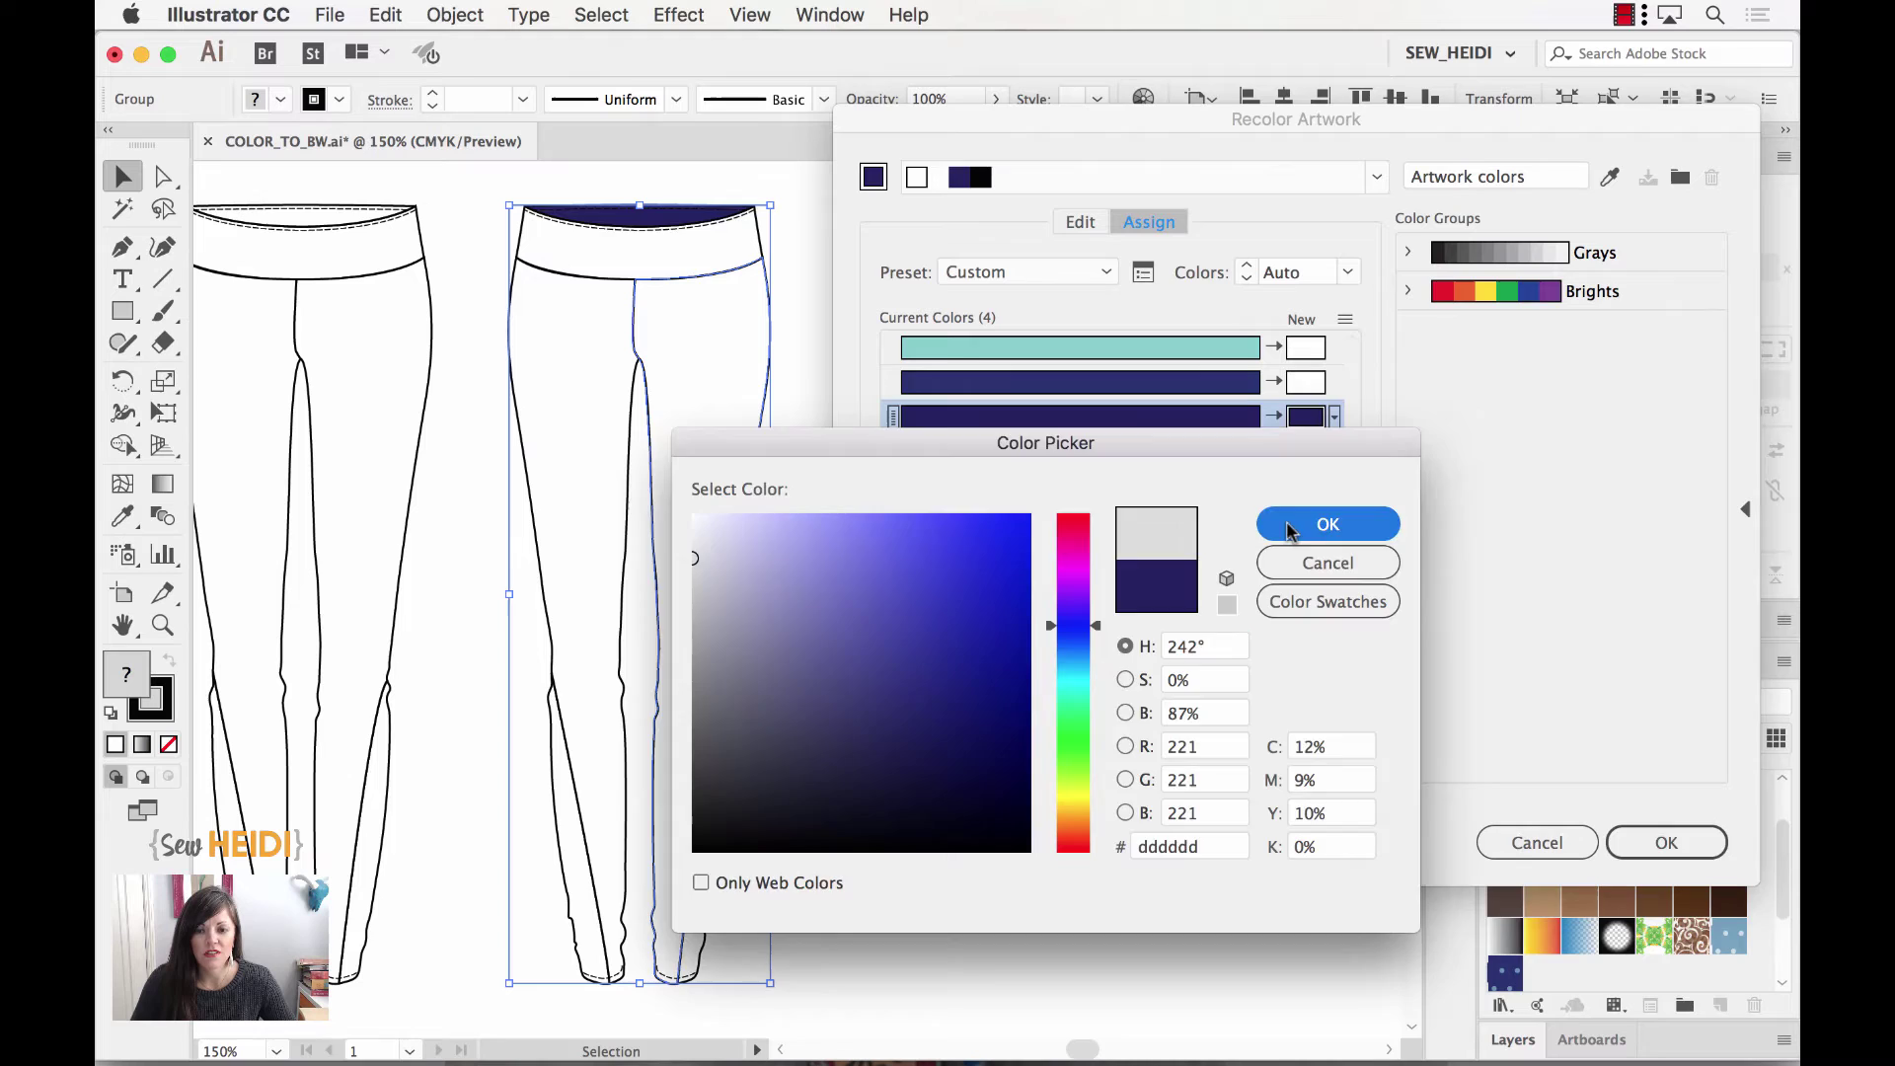
left_click(1327, 524)
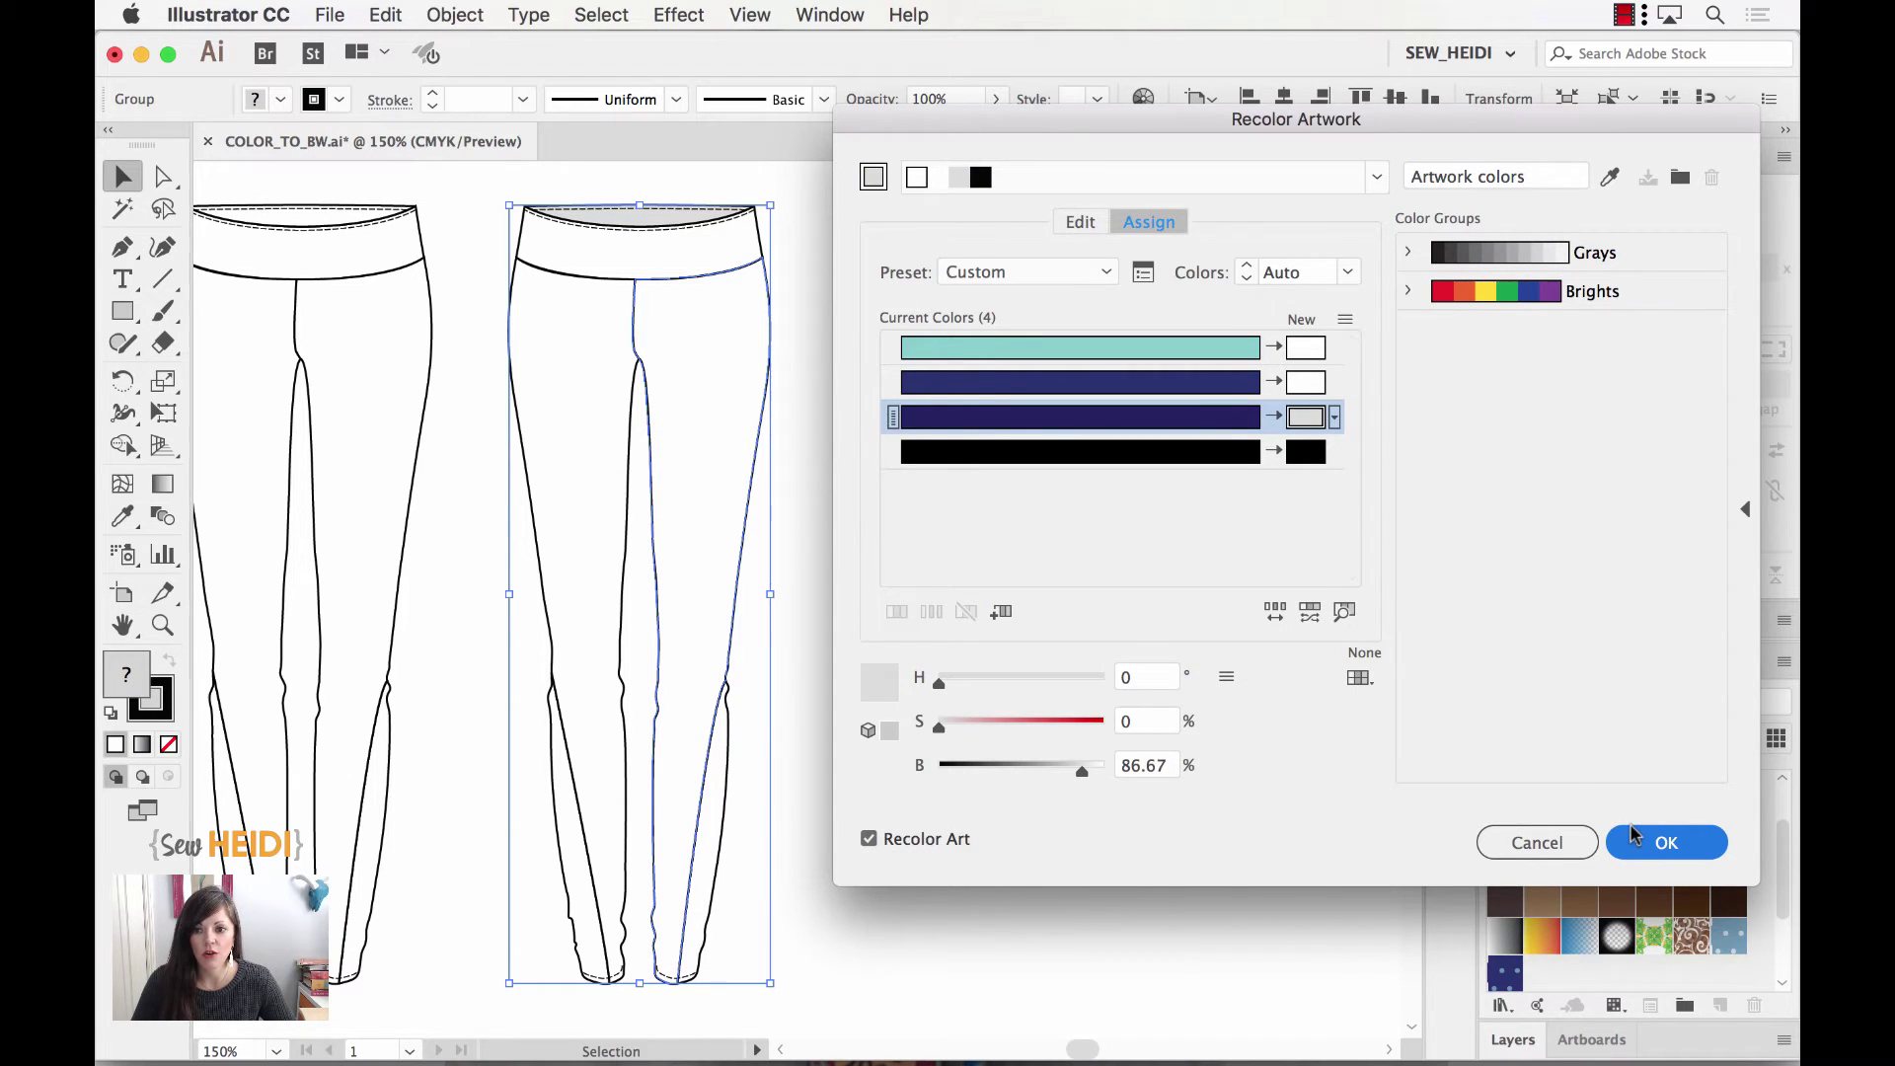
left_click(1664, 844)
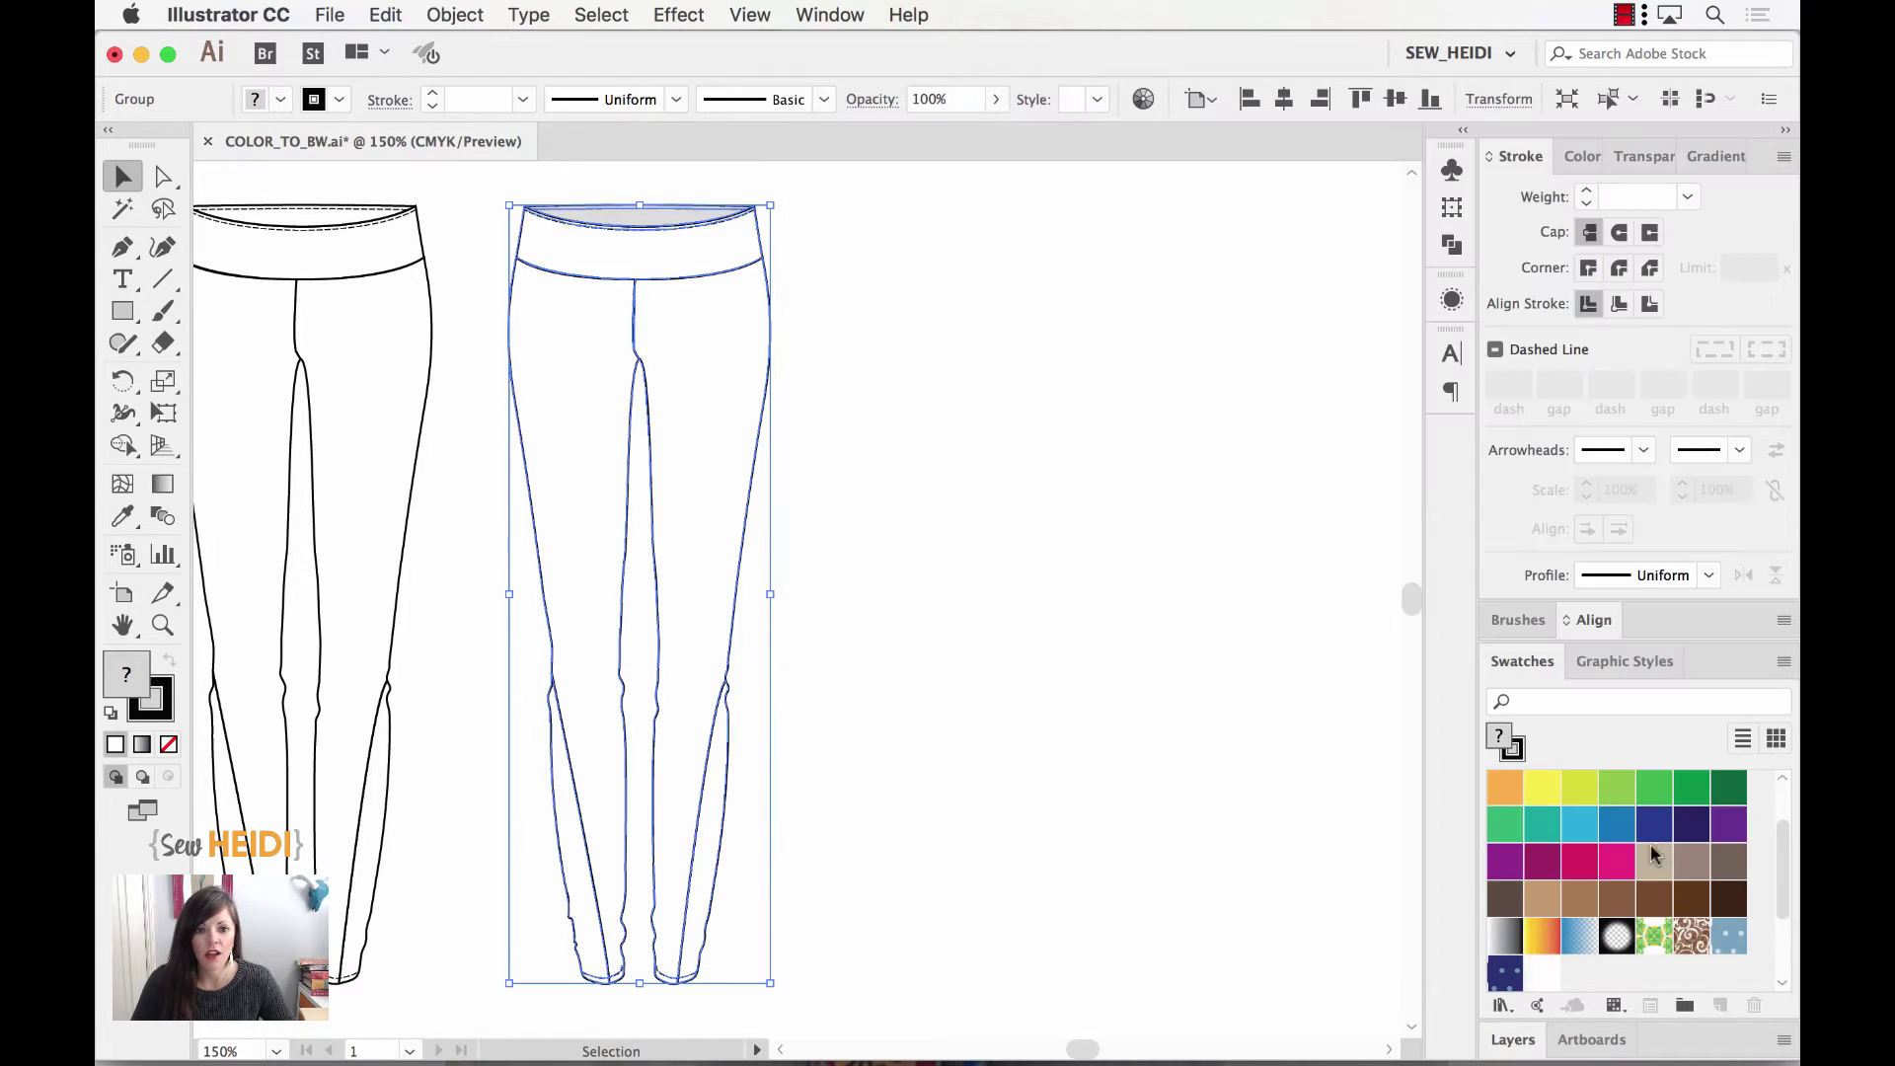
left_click(1017, 742)
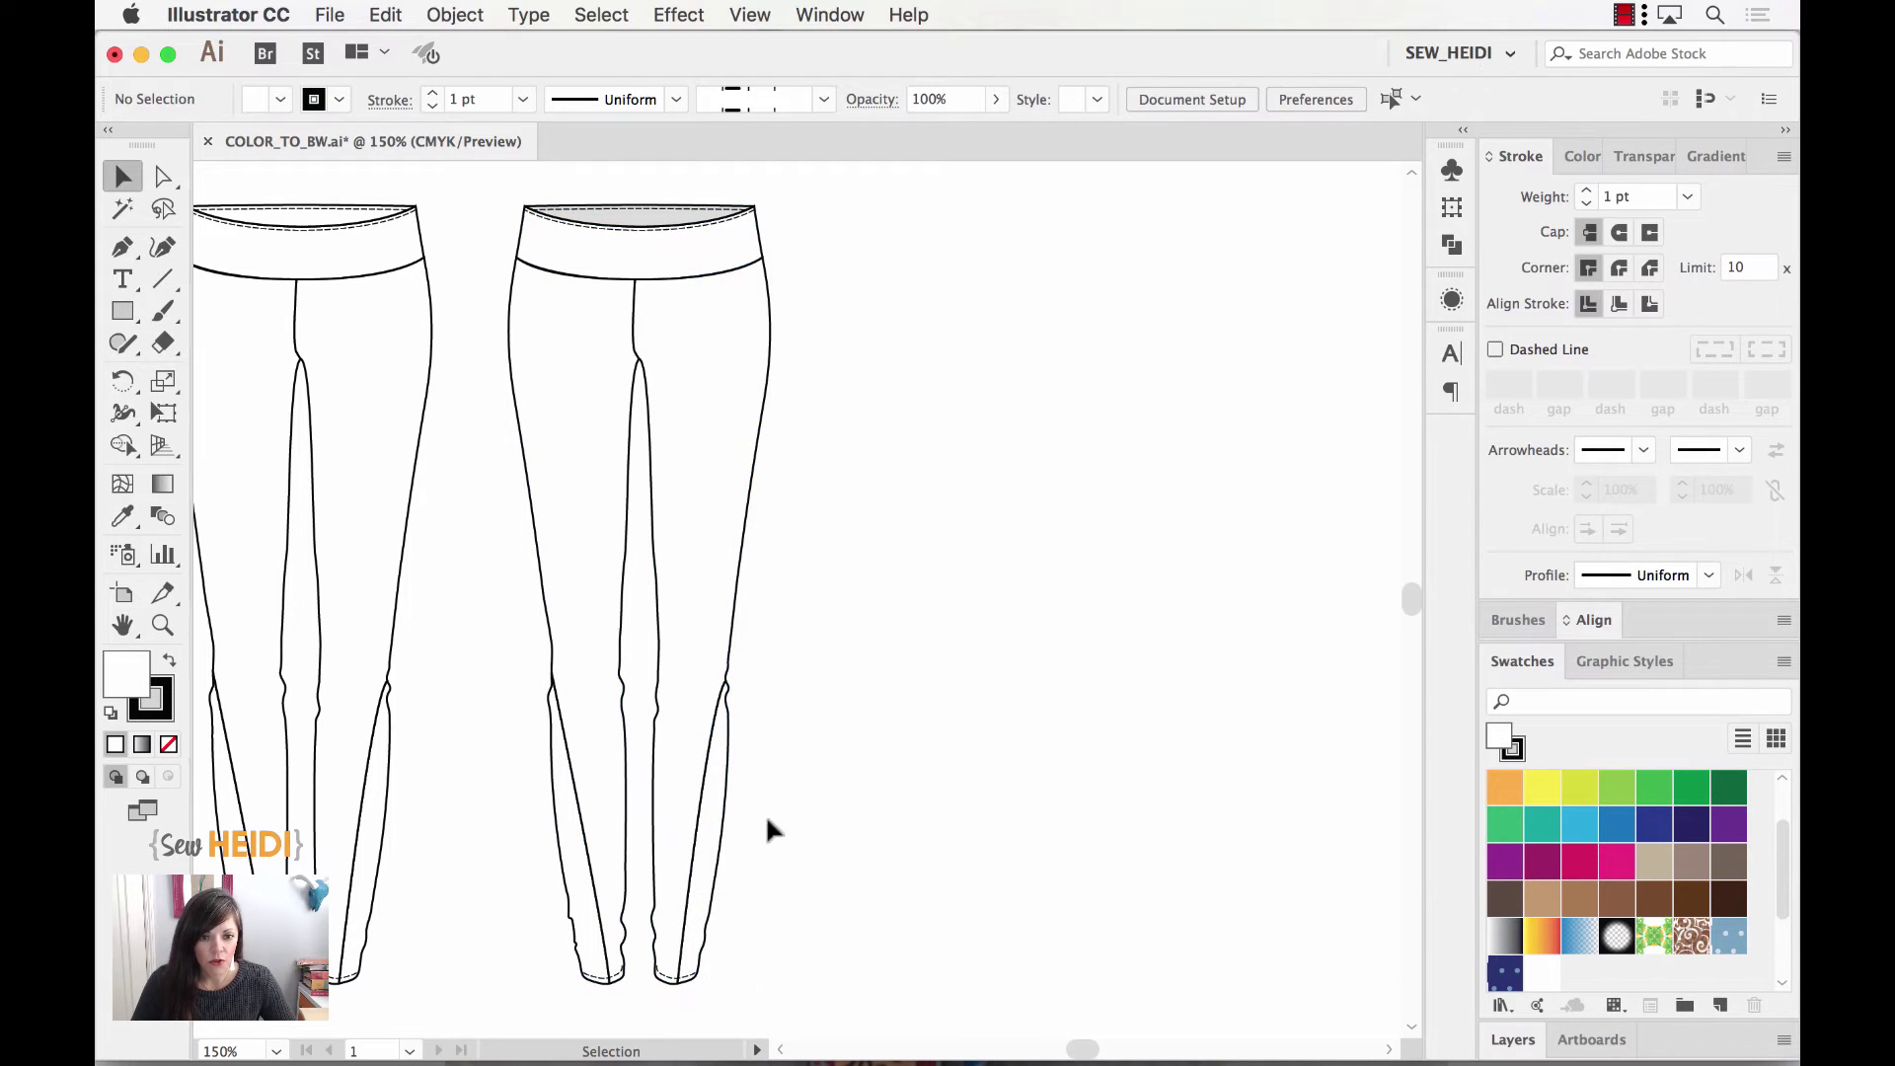
key("a")
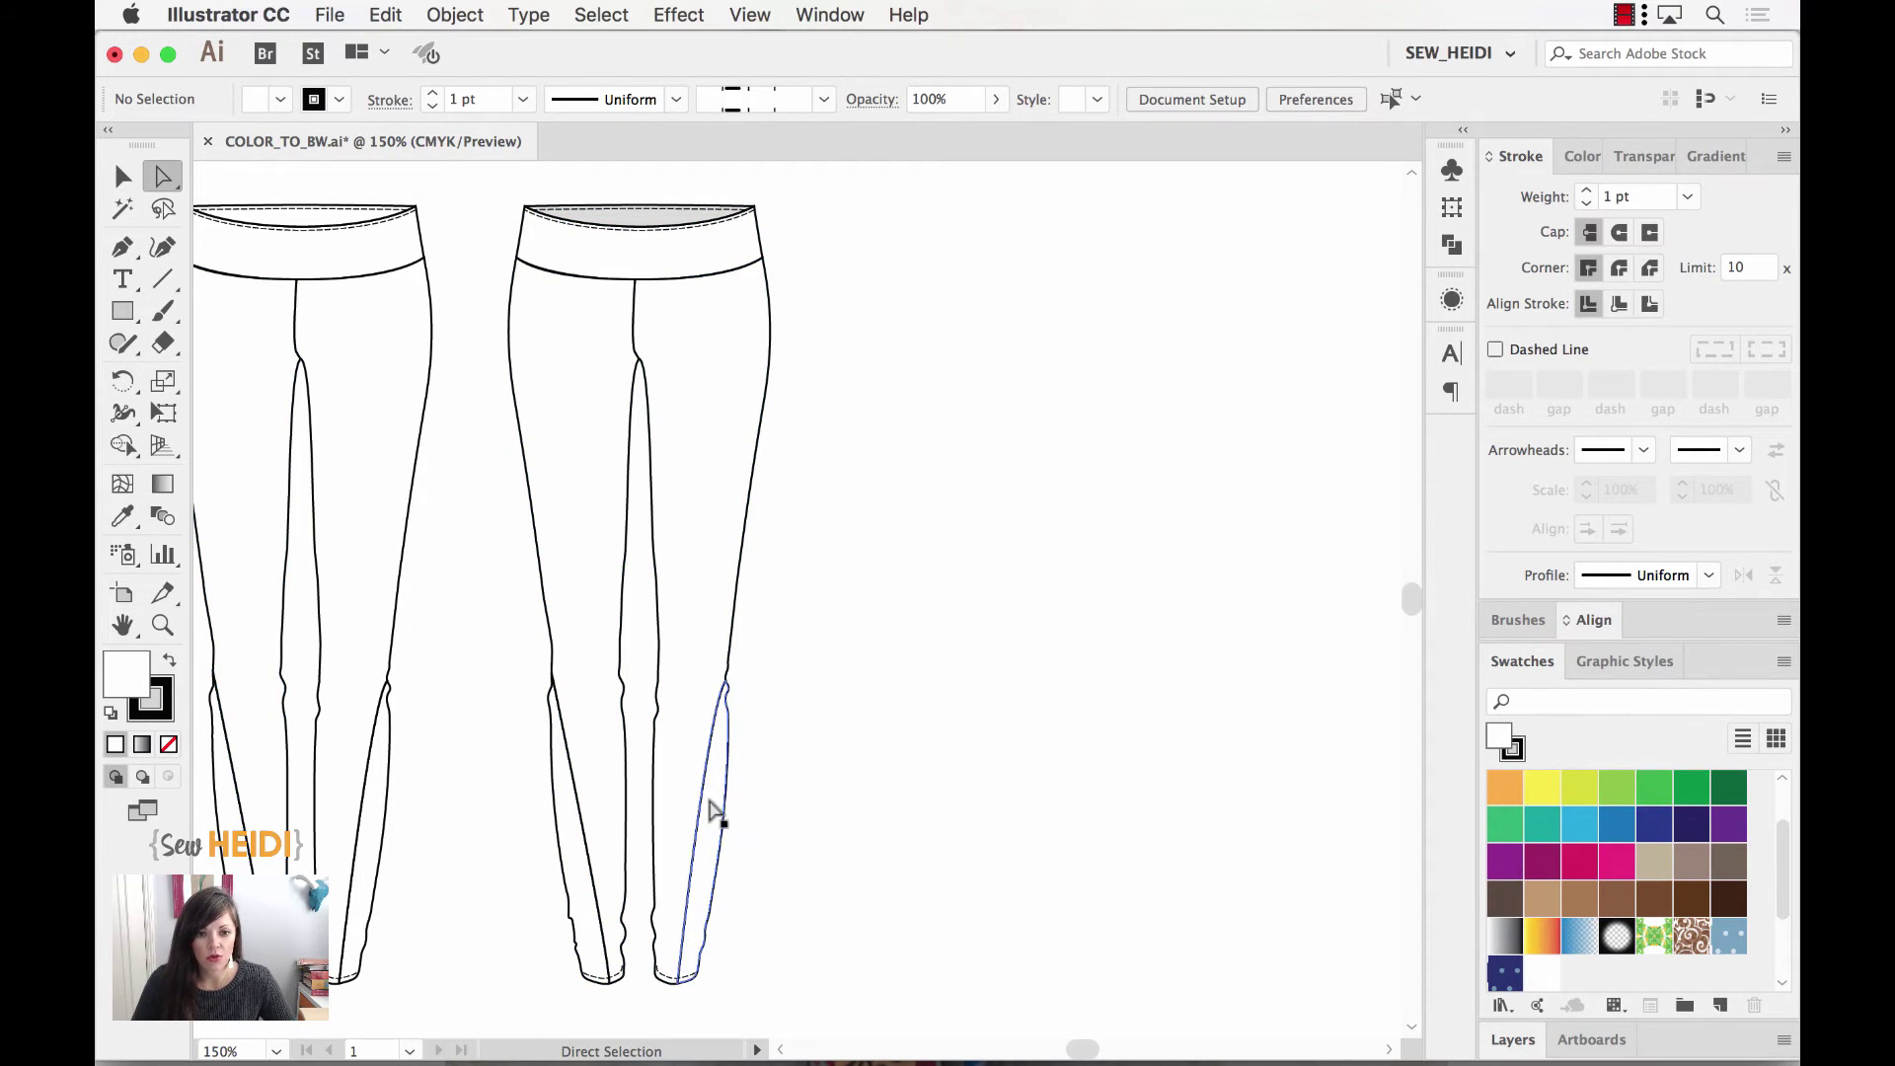
left_click(713, 809)
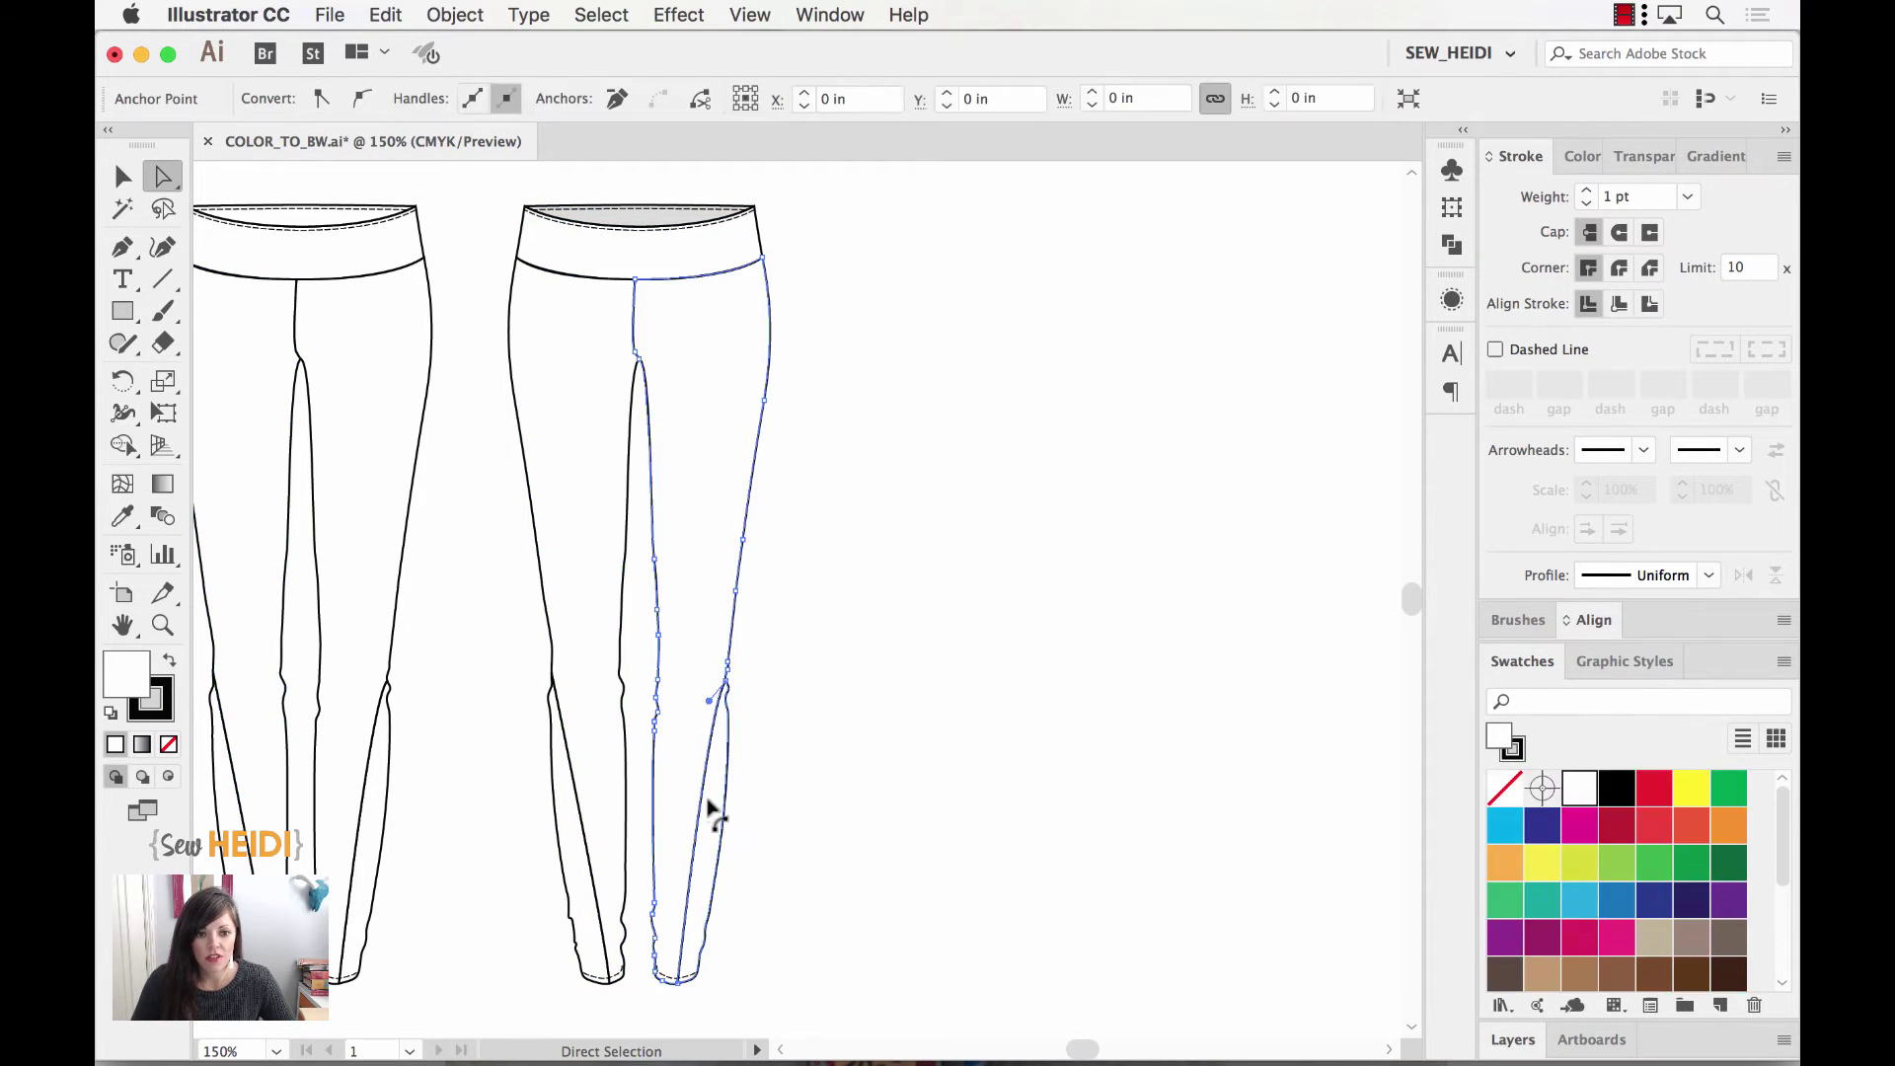
left_click(810, 811)
left_click(722, 769)
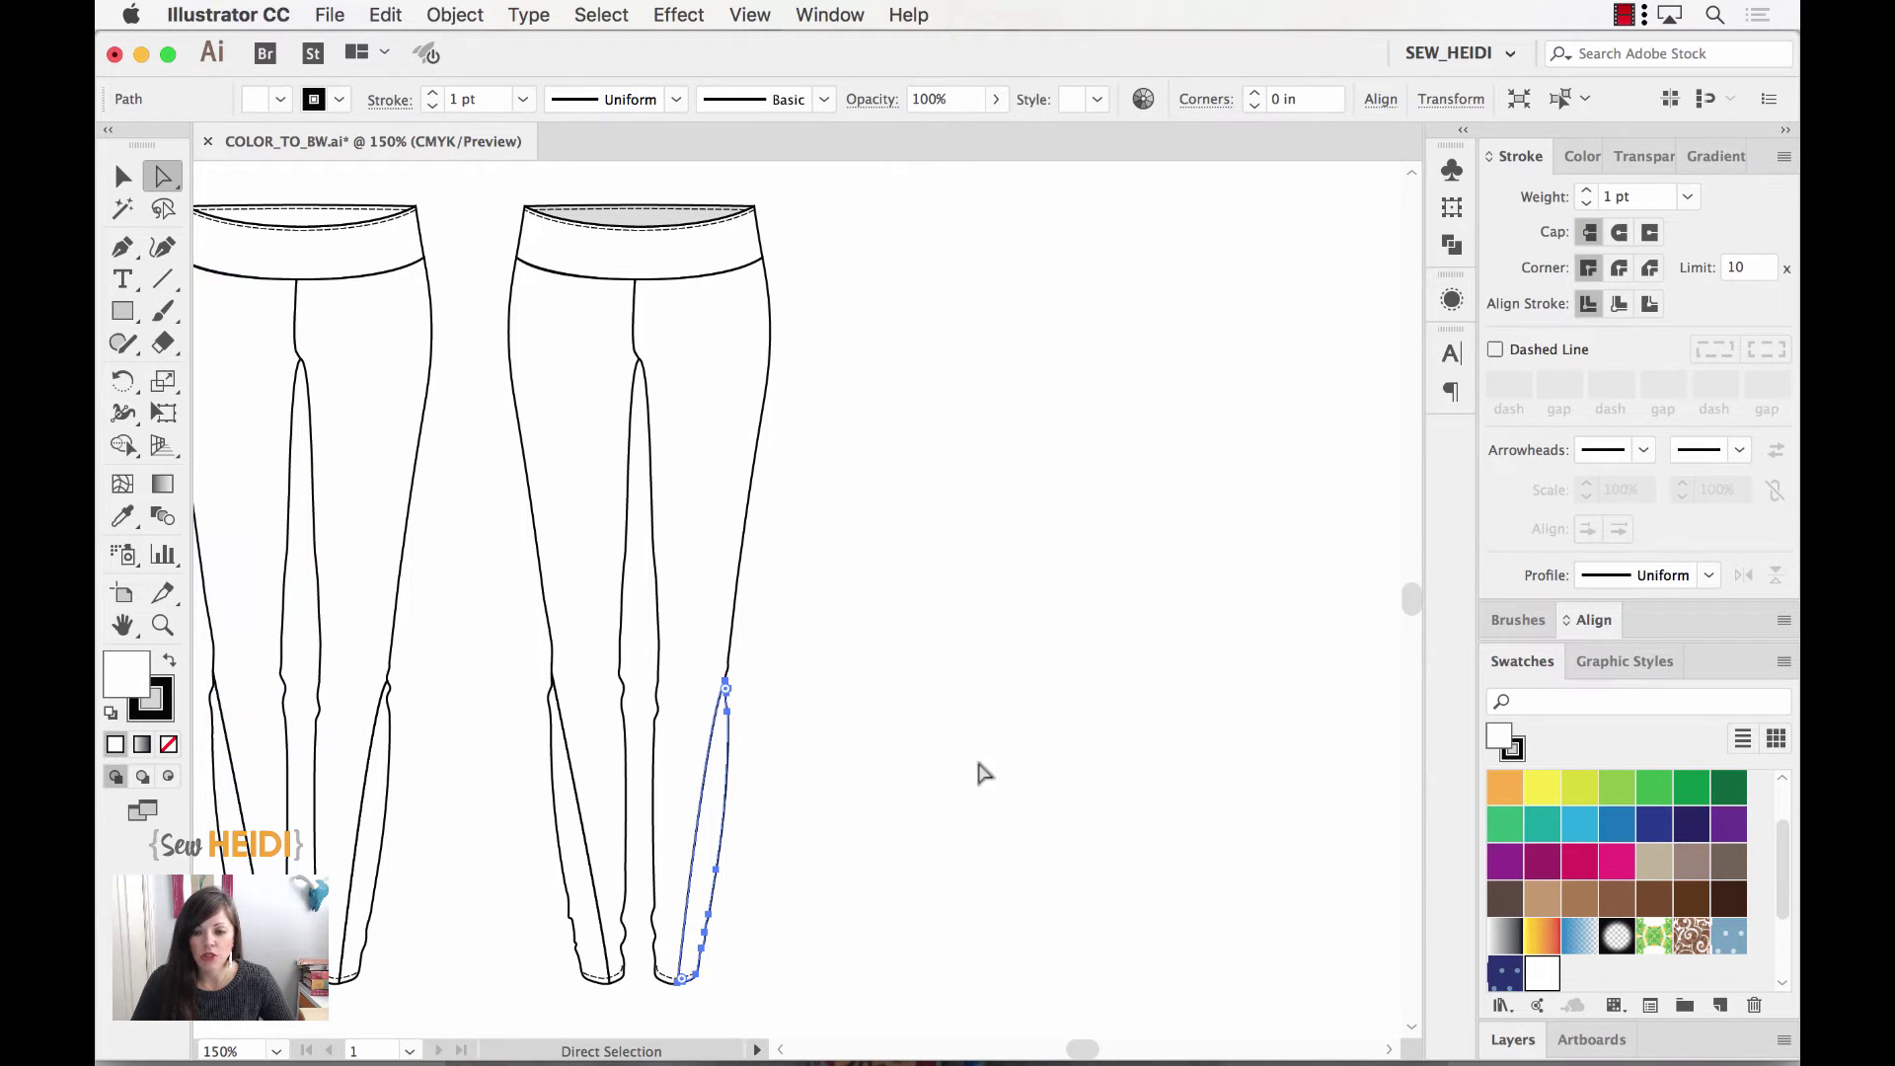
left_click(1557, 979)
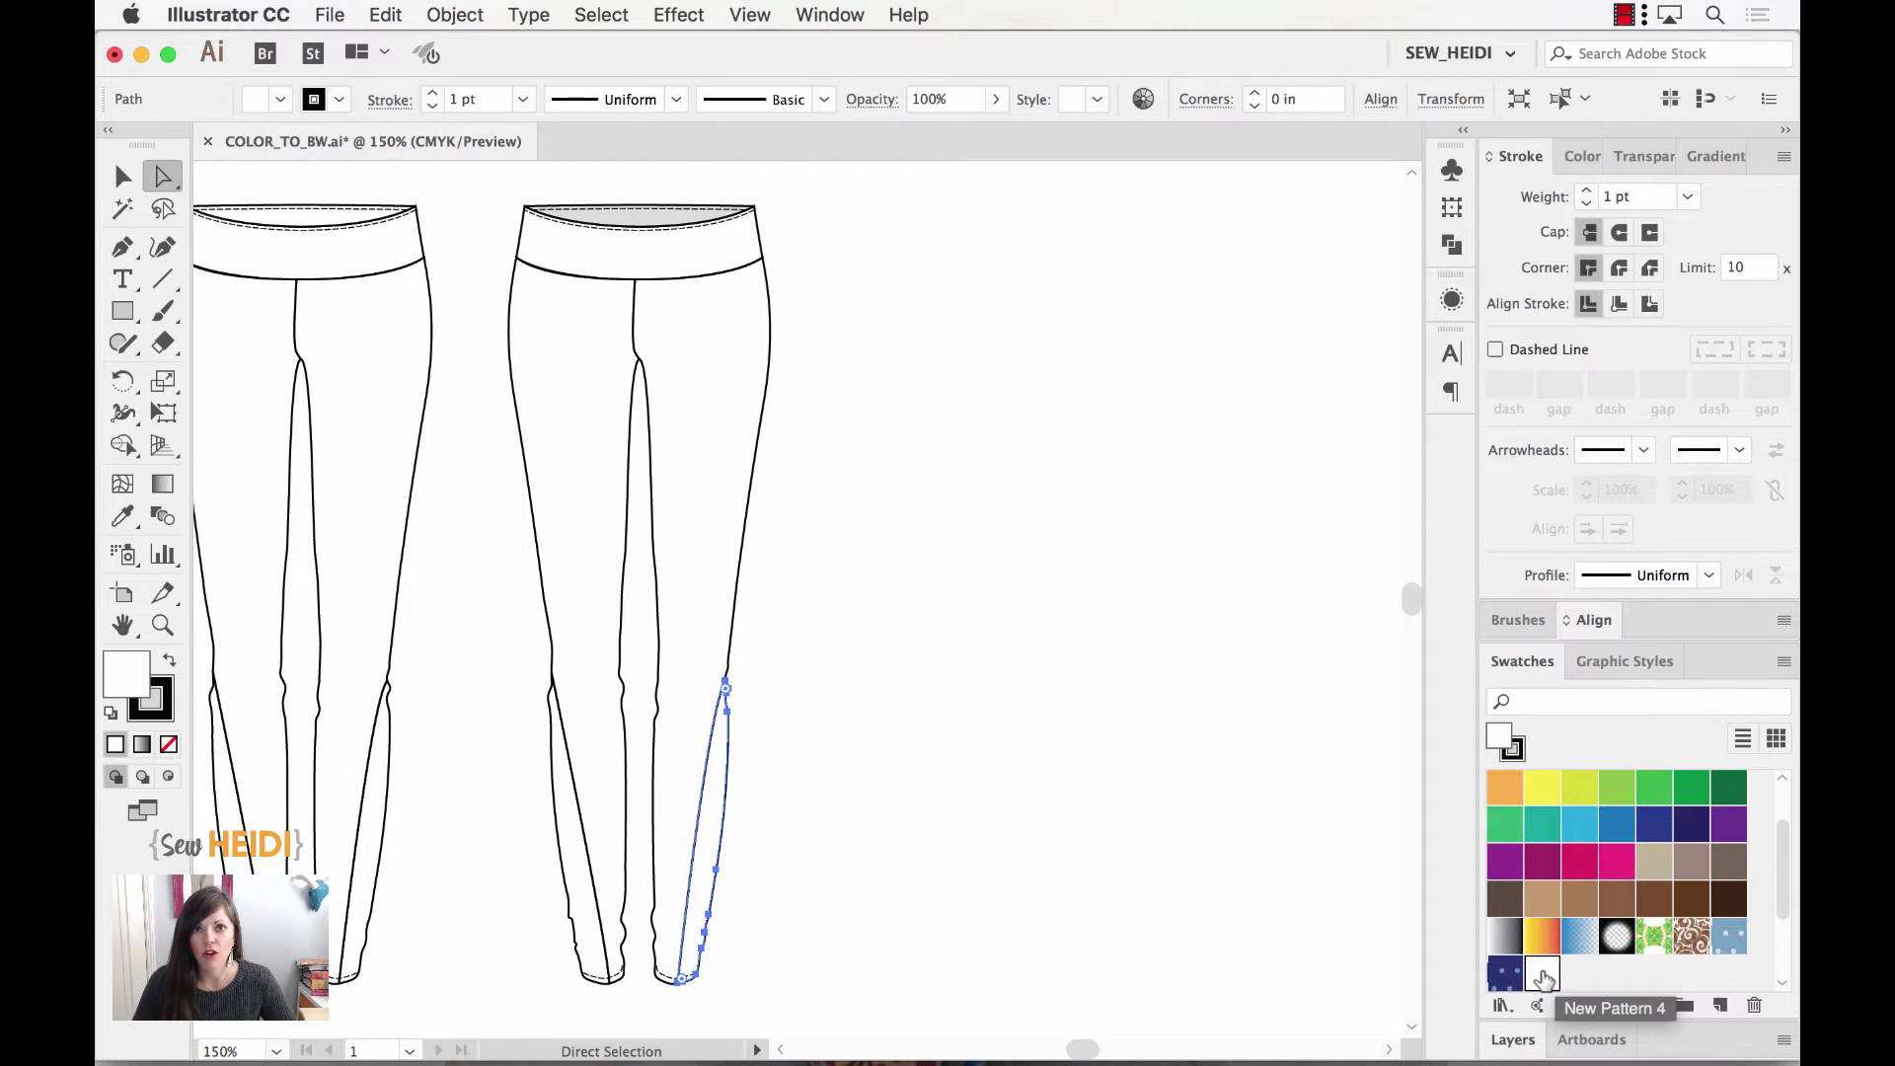
Step: Edit the New Pattern 4 swatch, zoom in on its small red-circle tile and select the tile artwork
double_click(1542, 977)
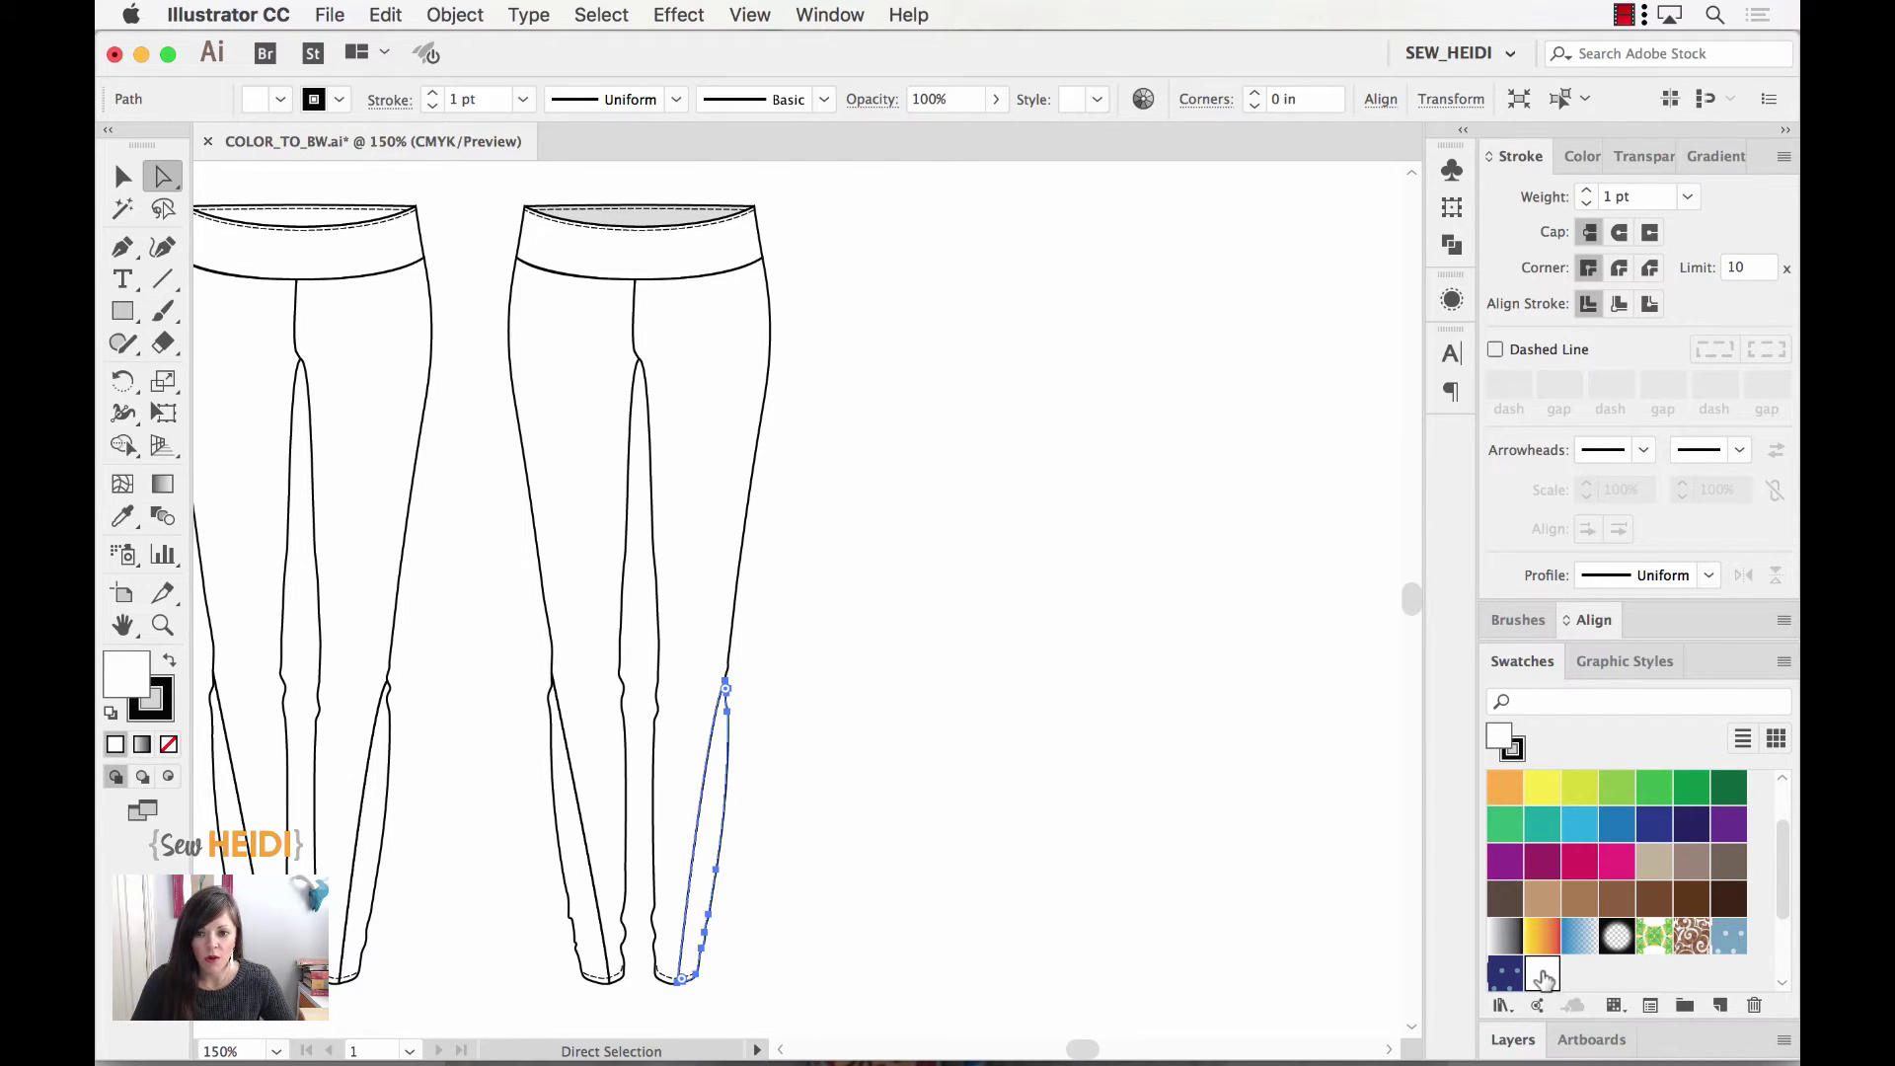
key("z")
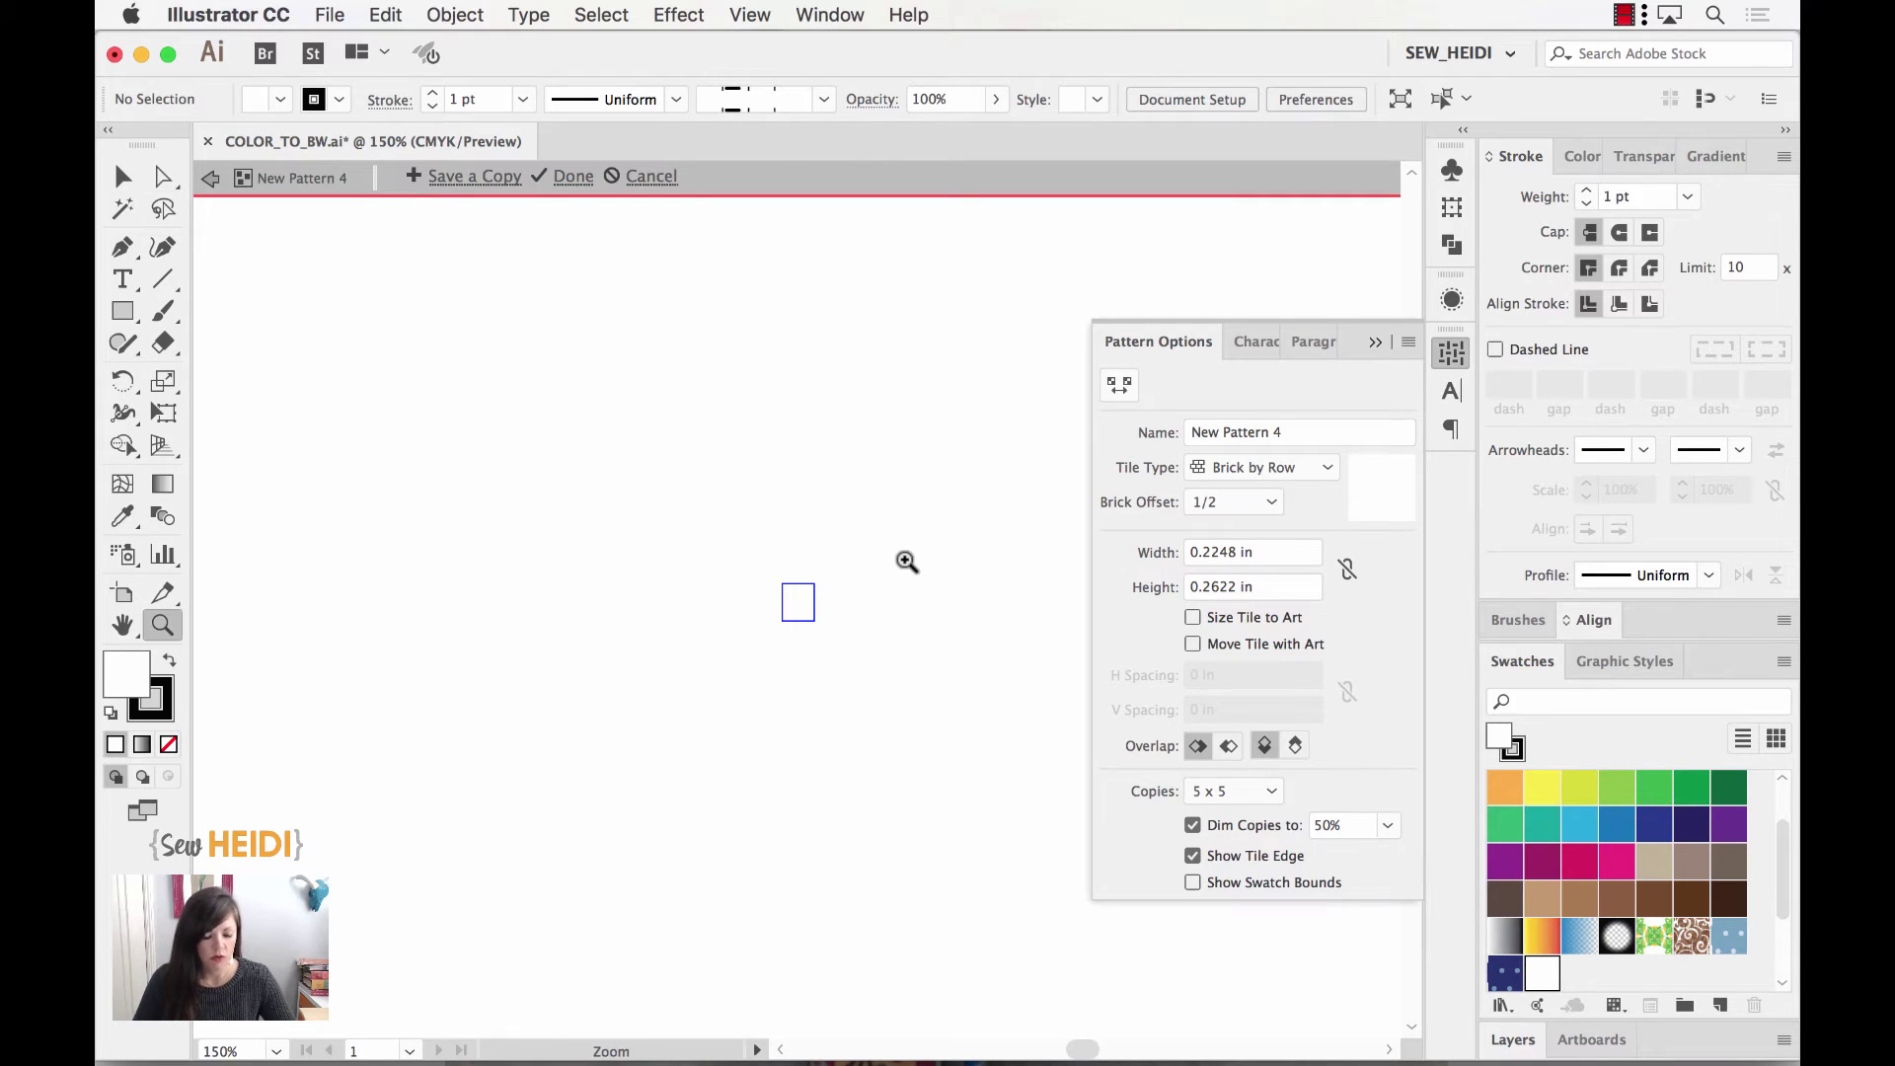
left_click_drag(738, 538, 887, 704)
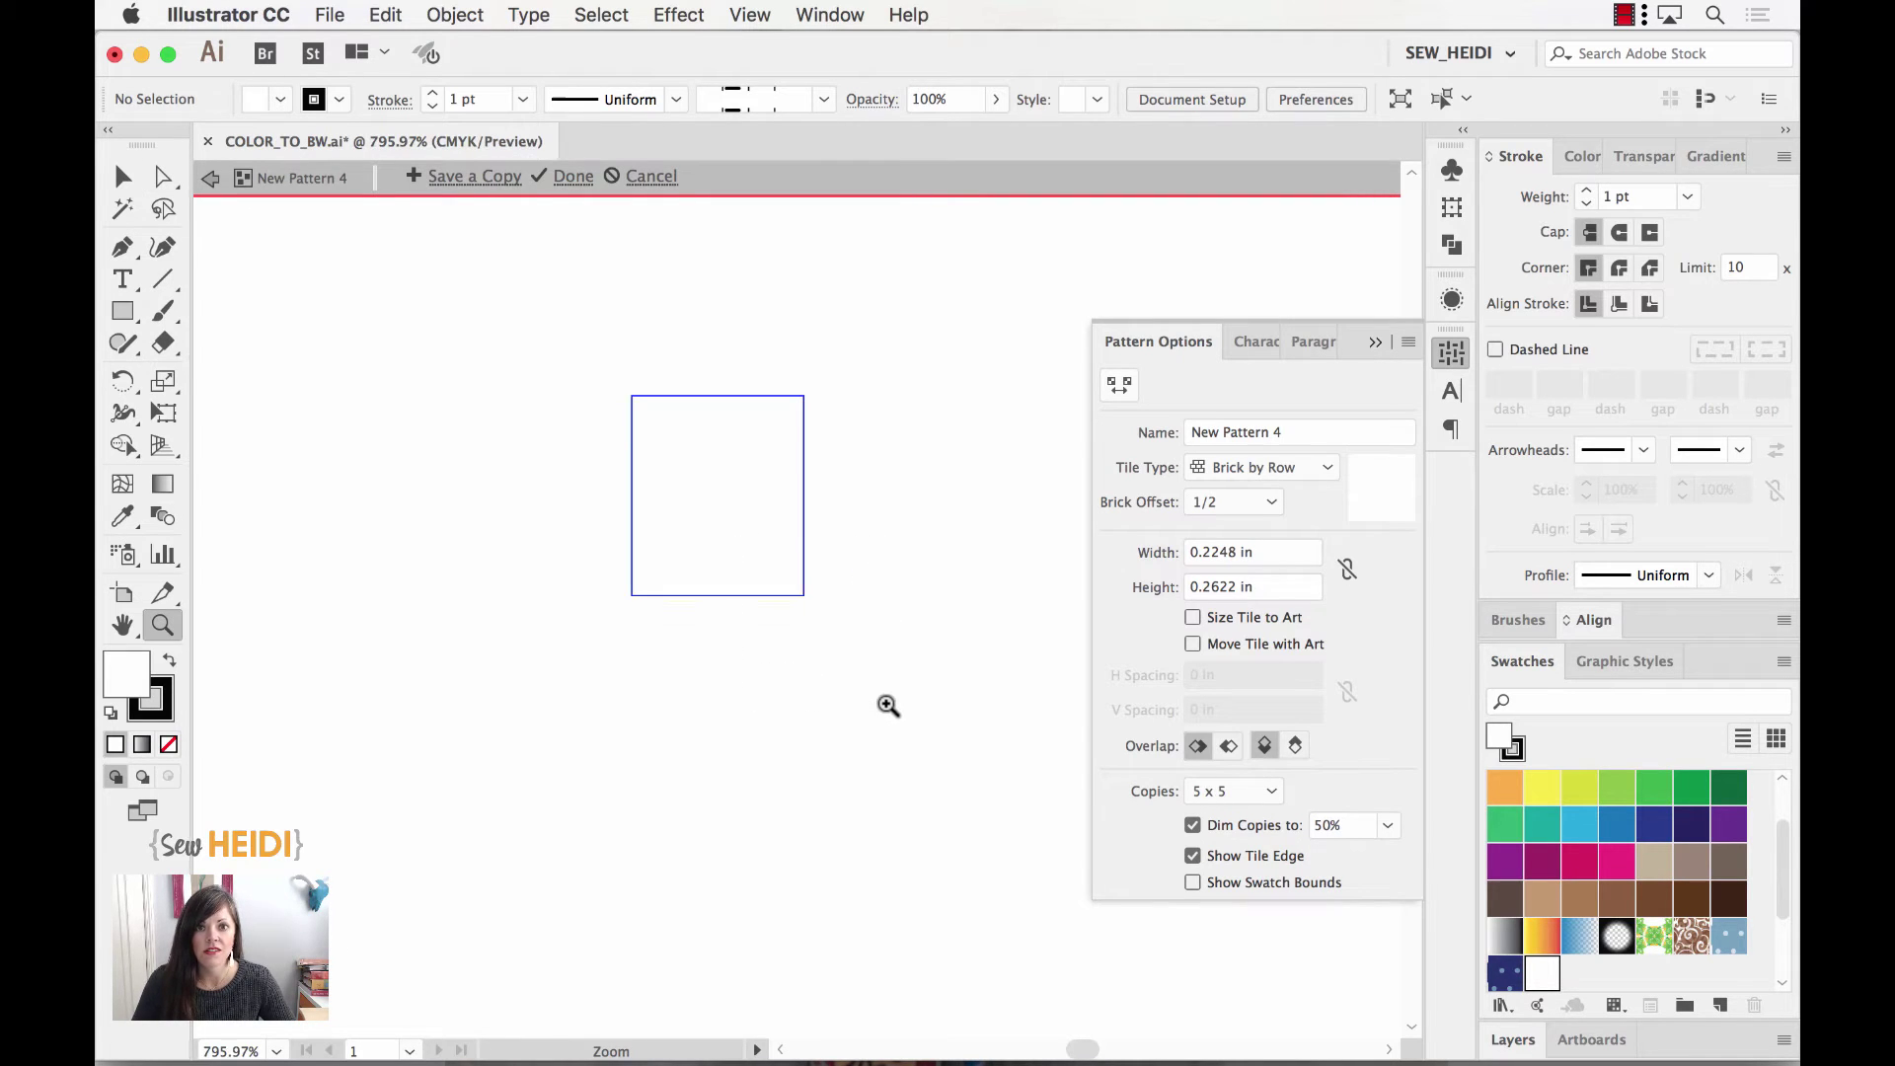
left_click(123, 178)
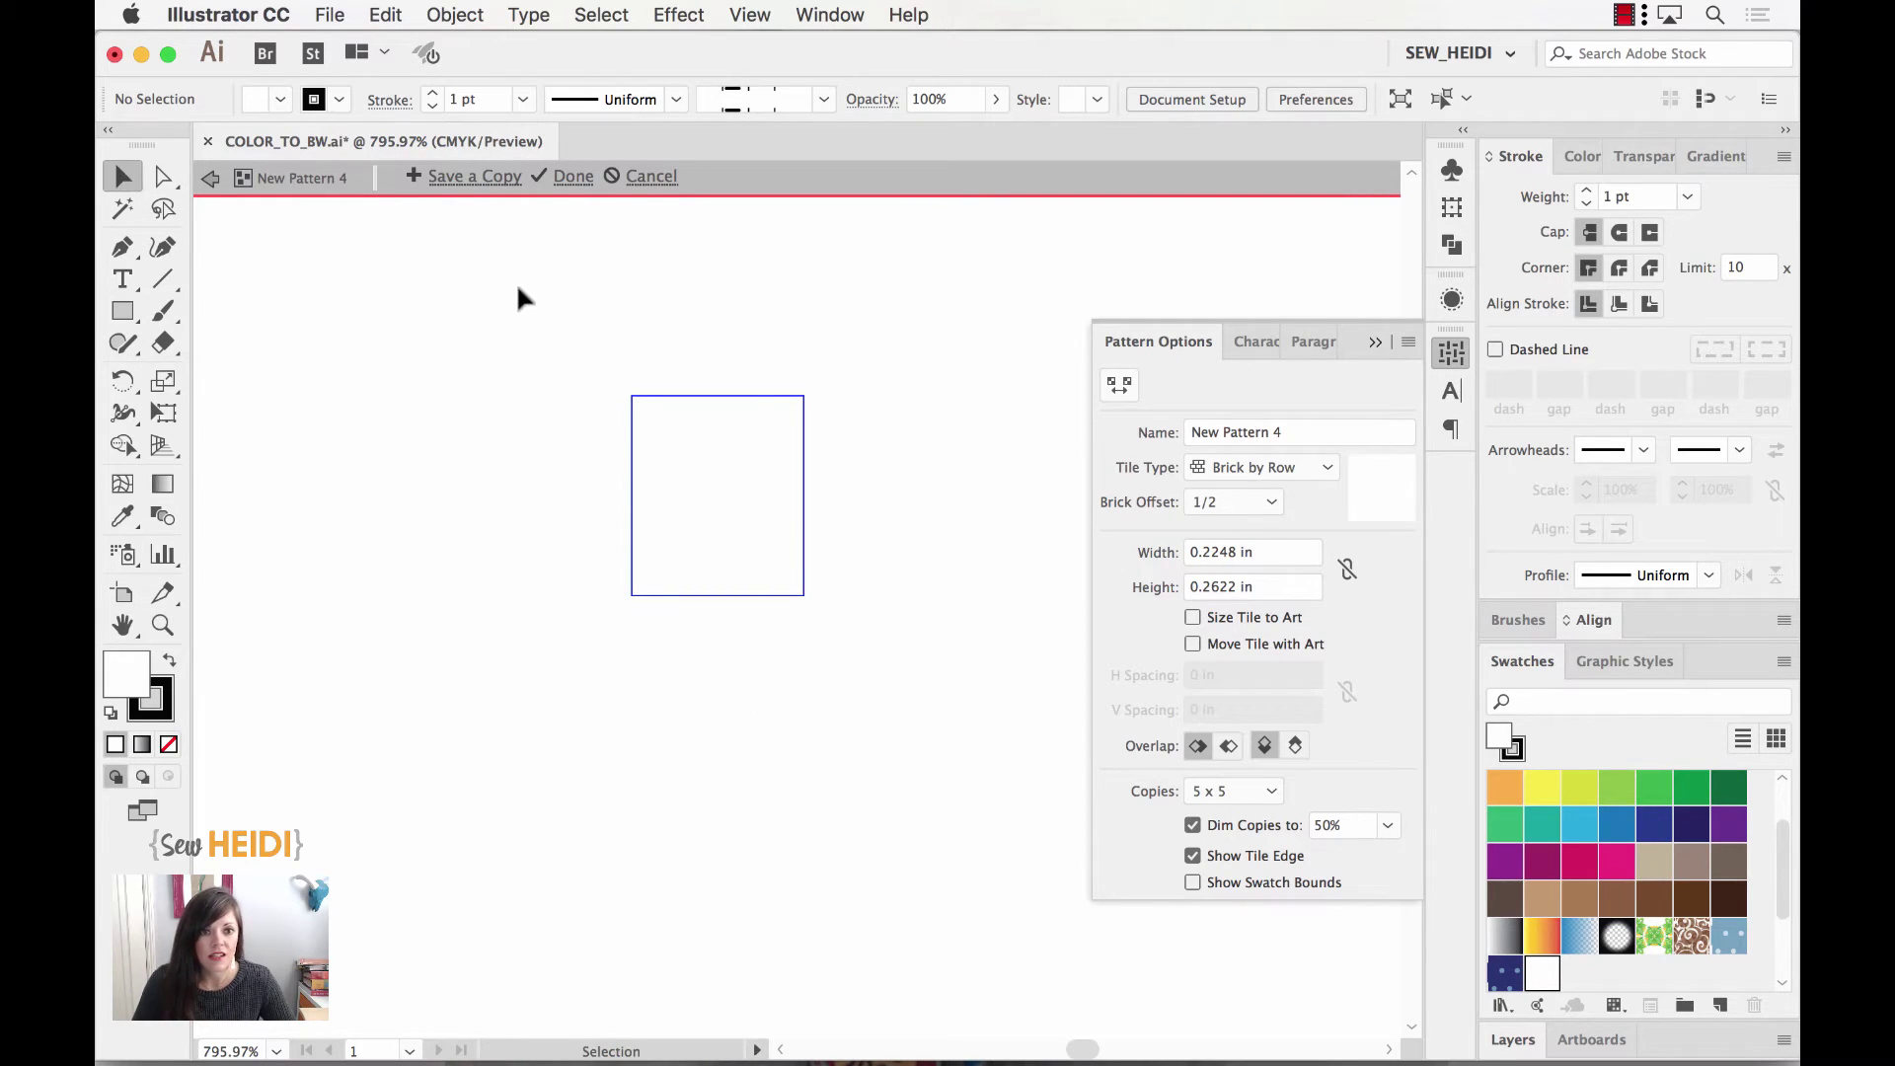
left_click_drag(518, 285, 914, 686)
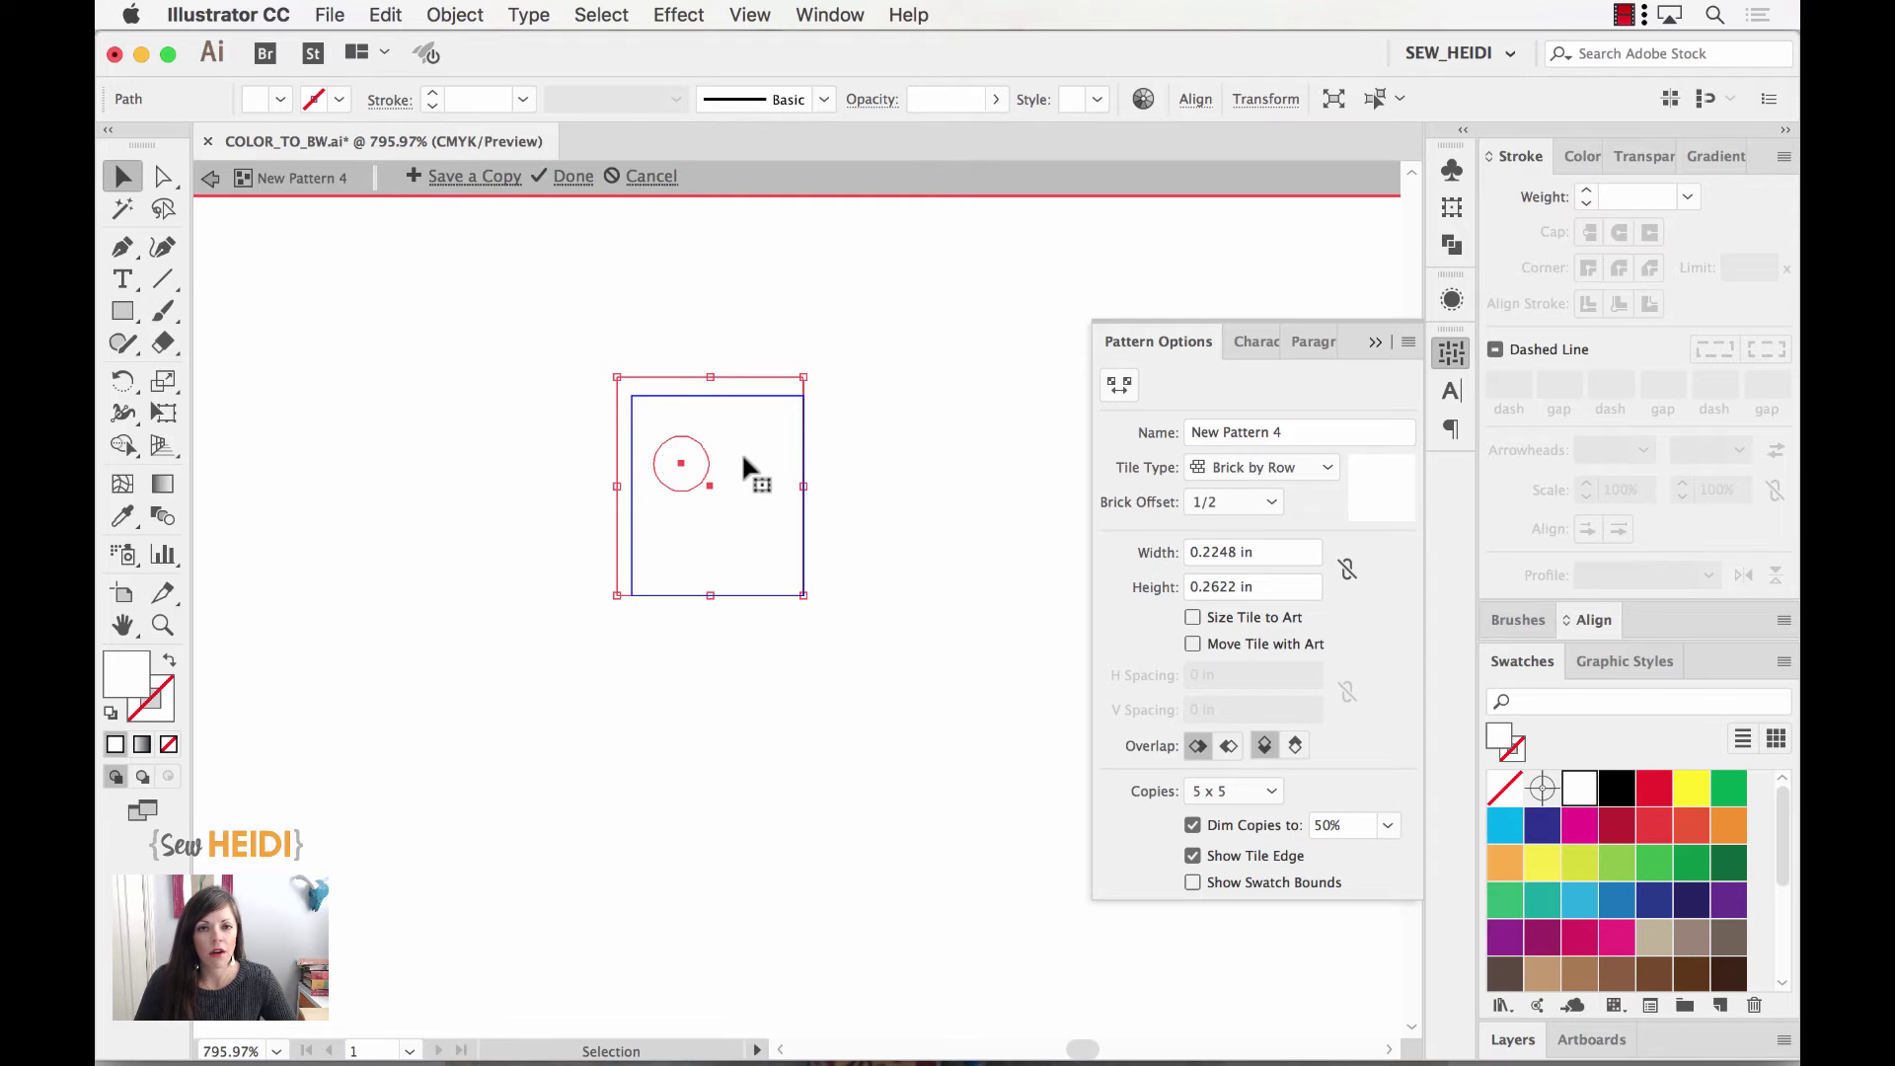
Step: Cancel pattern editing, fit the artboard in view, and zoom in on both pairs of leggings
left_click(640, 178)
key("super+0")
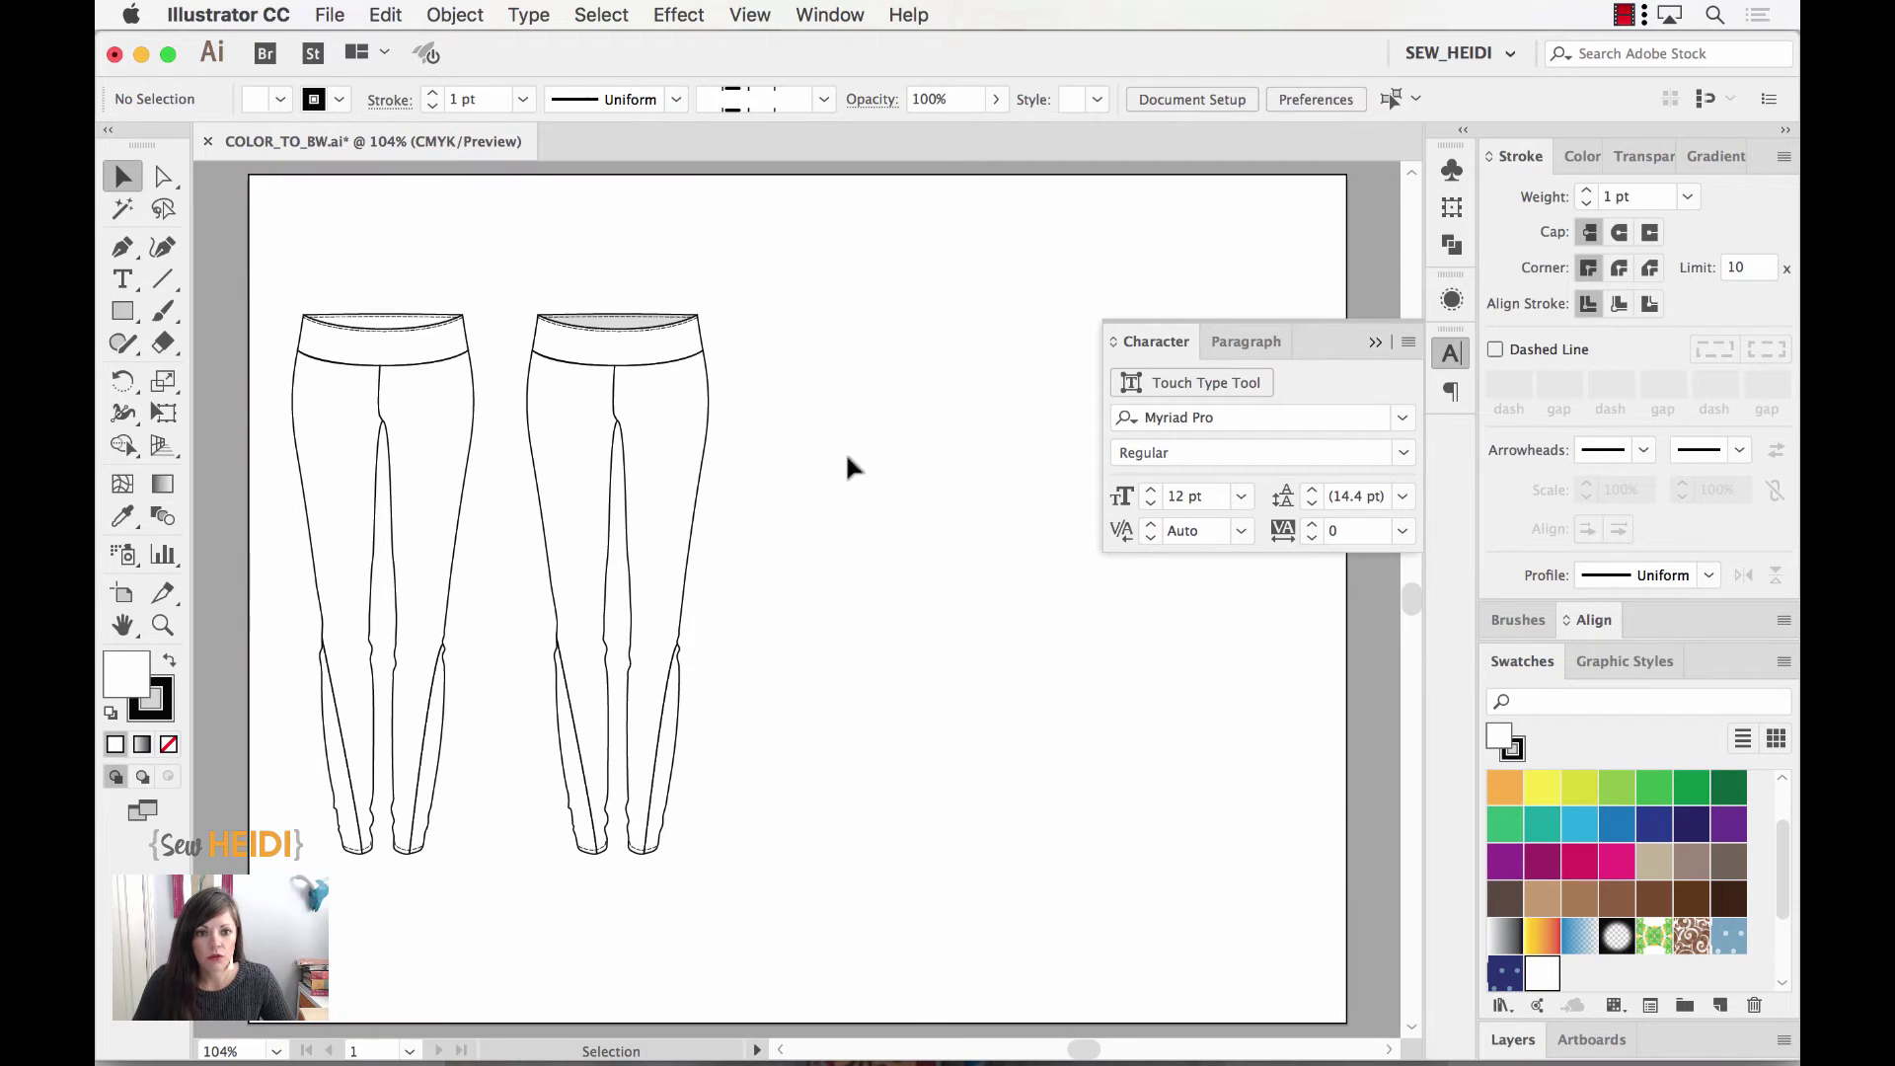
key("super")
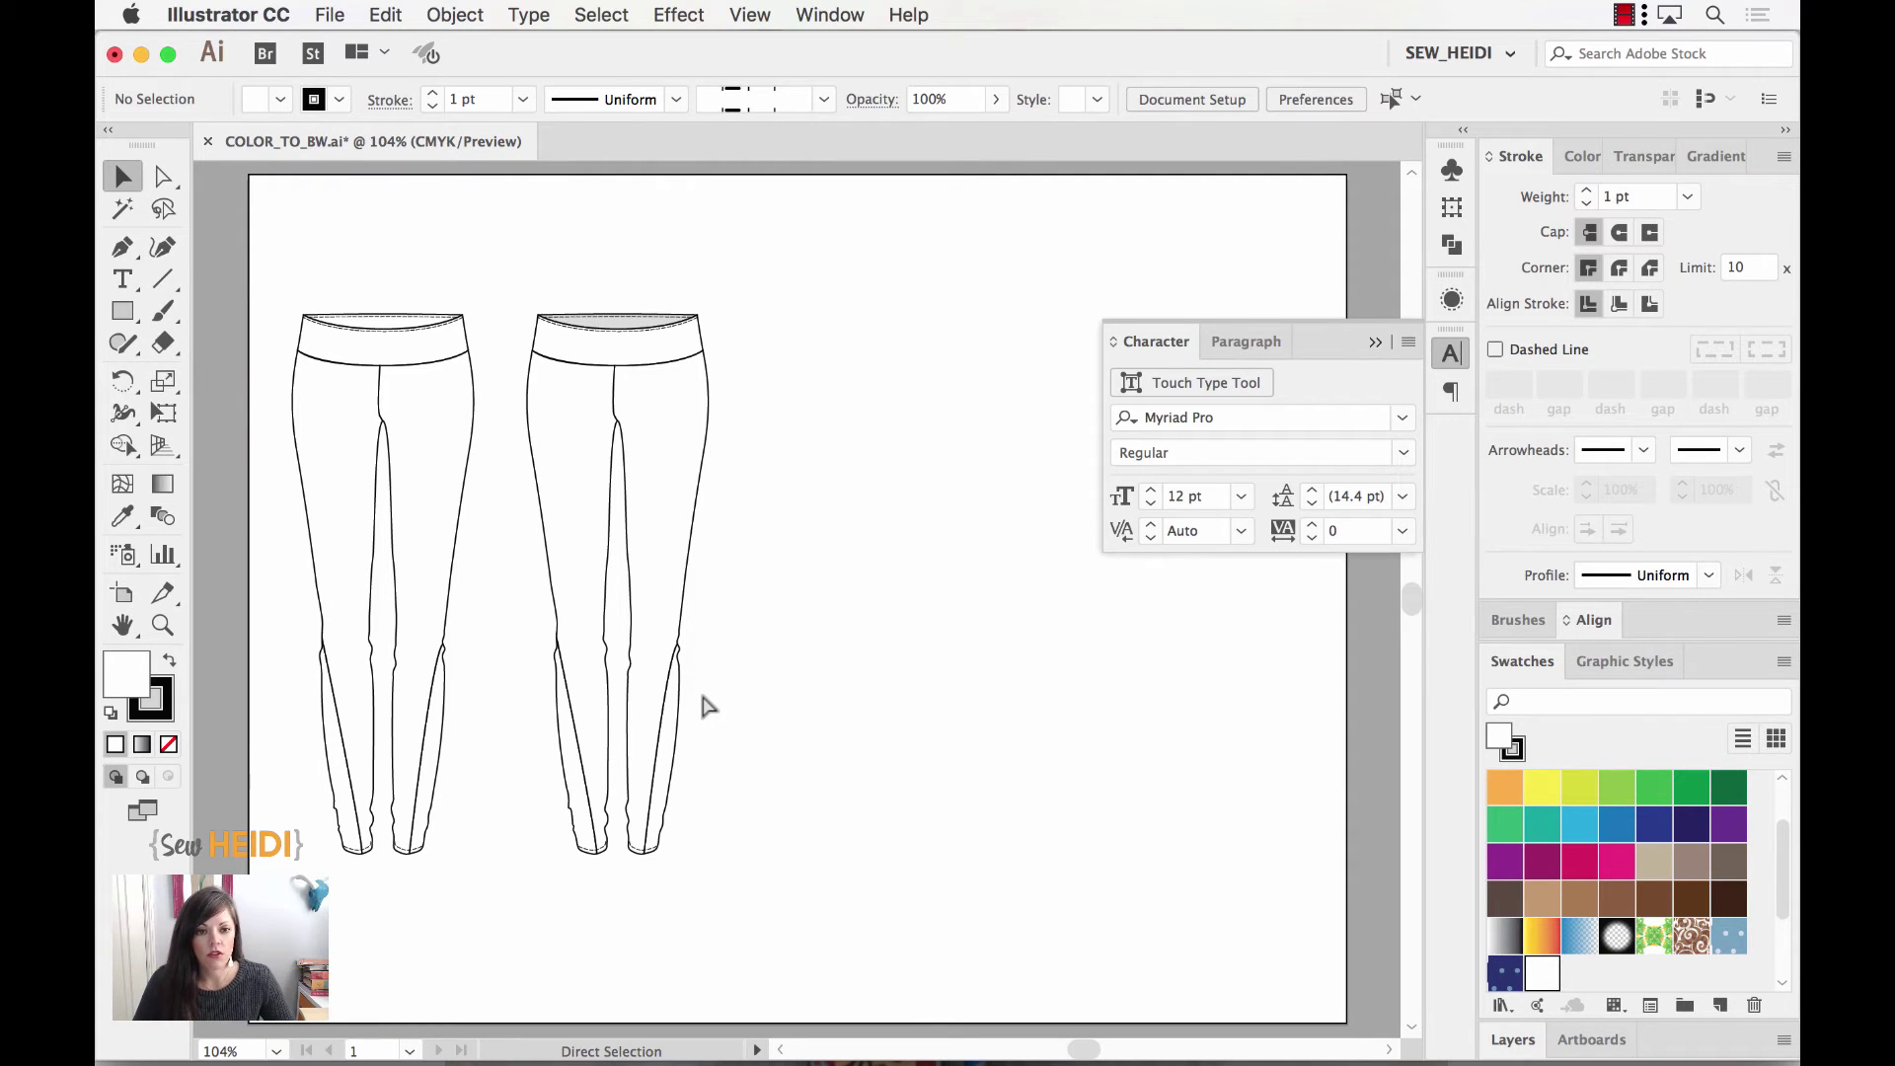
left_click(703, 699)
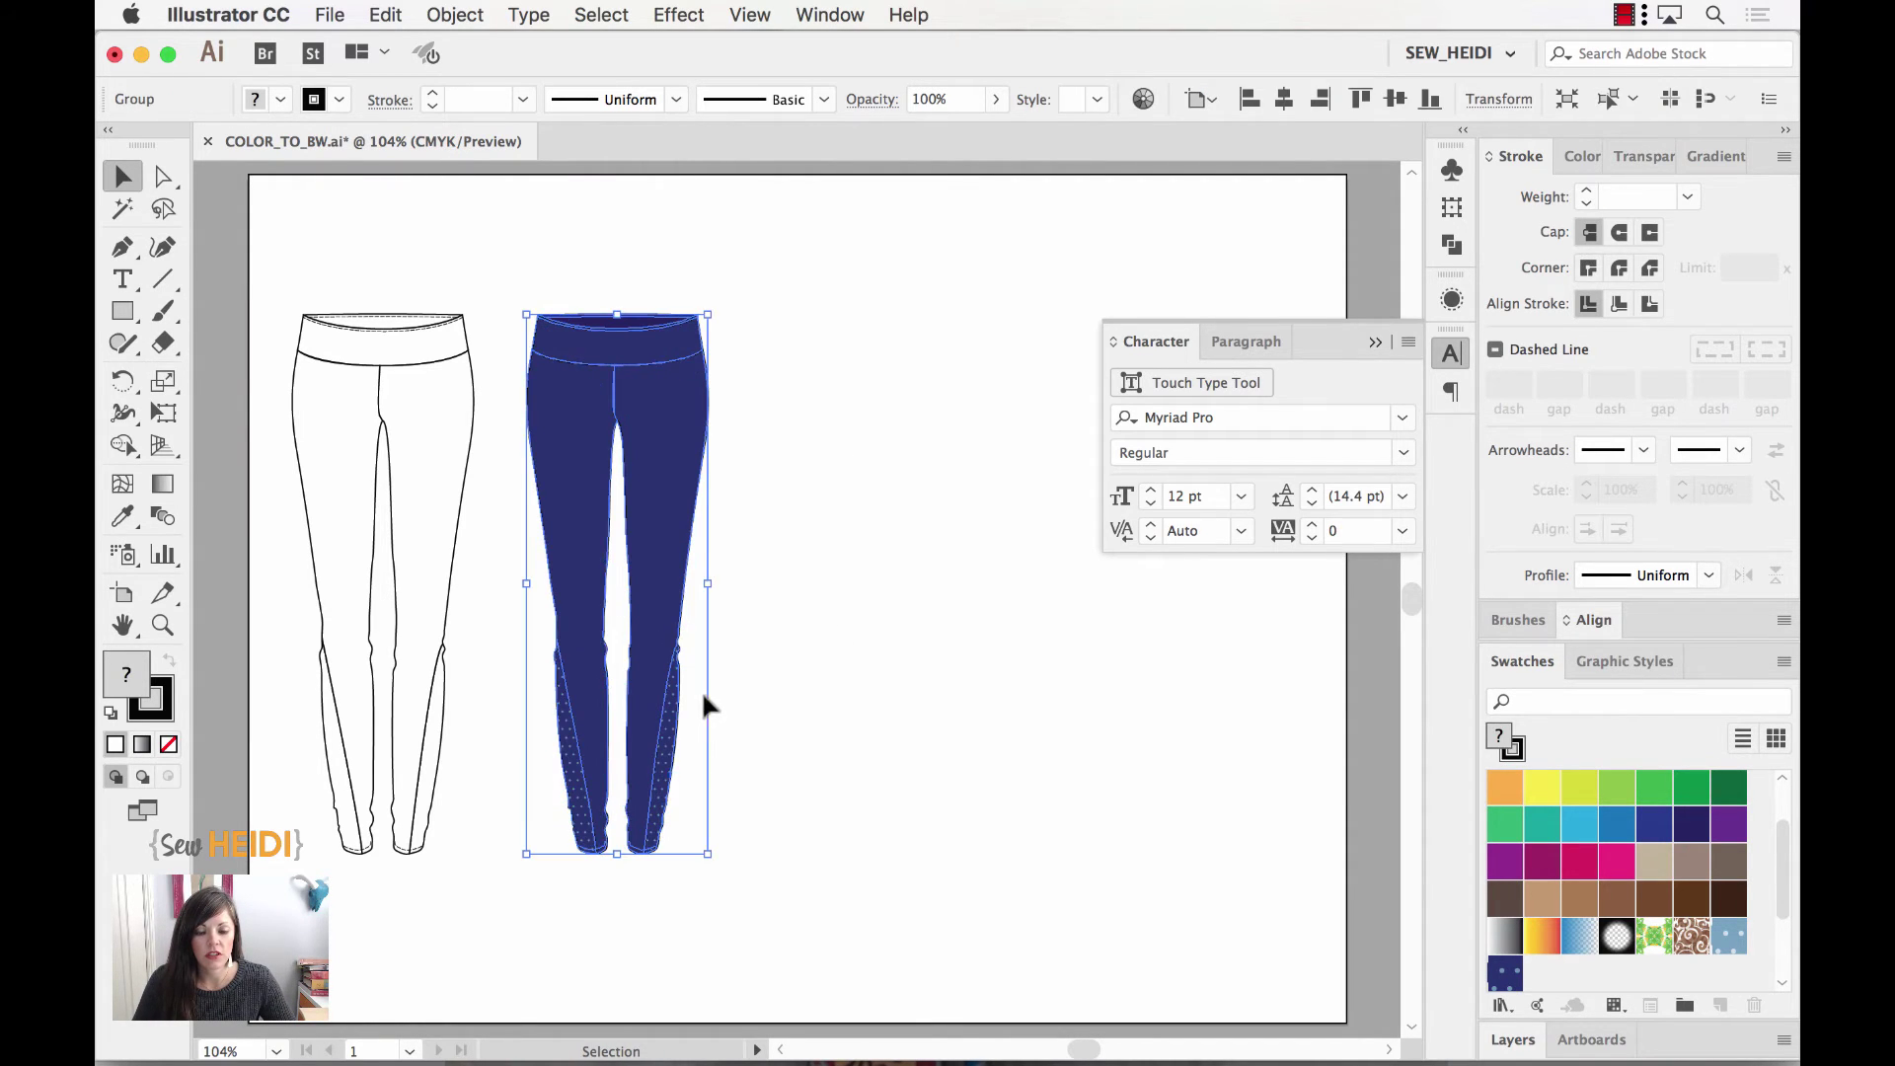
left_click(722, 692)
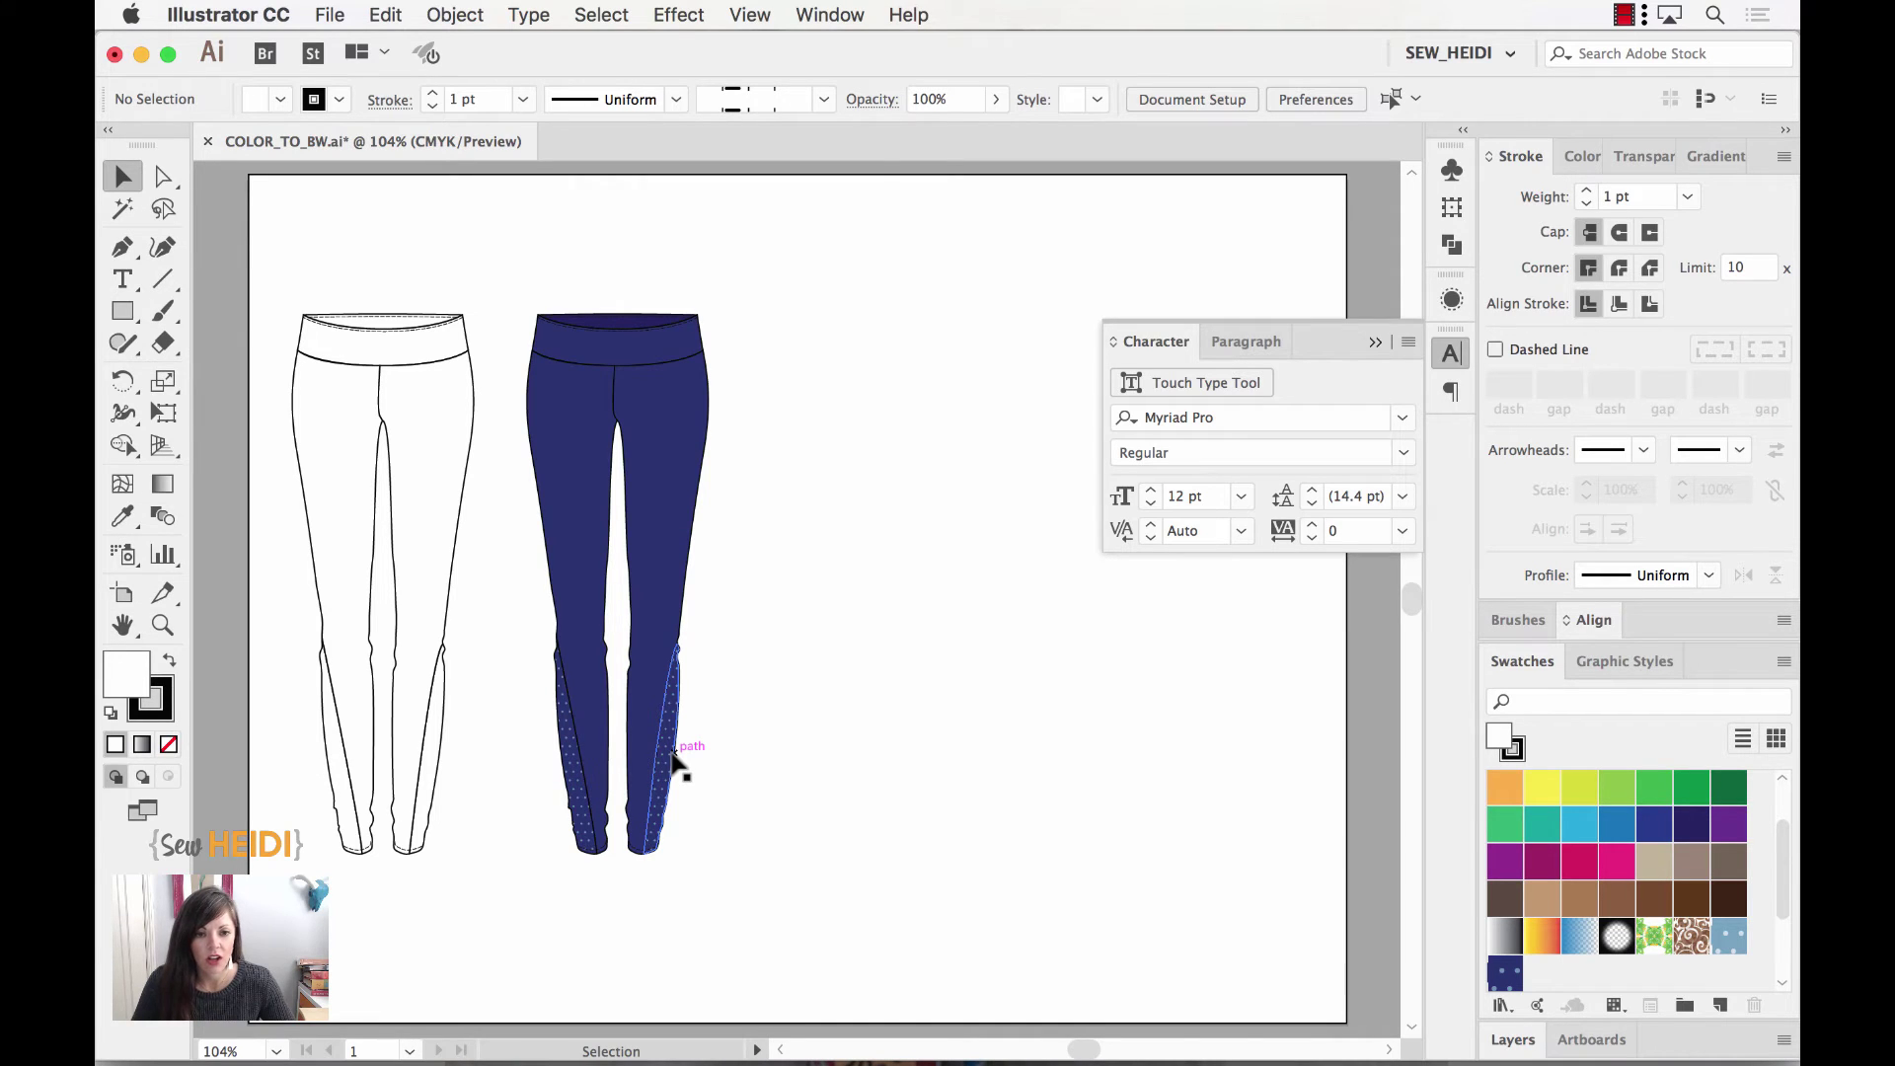
key("z")
left_click_drag(530, 281, 849, 870)
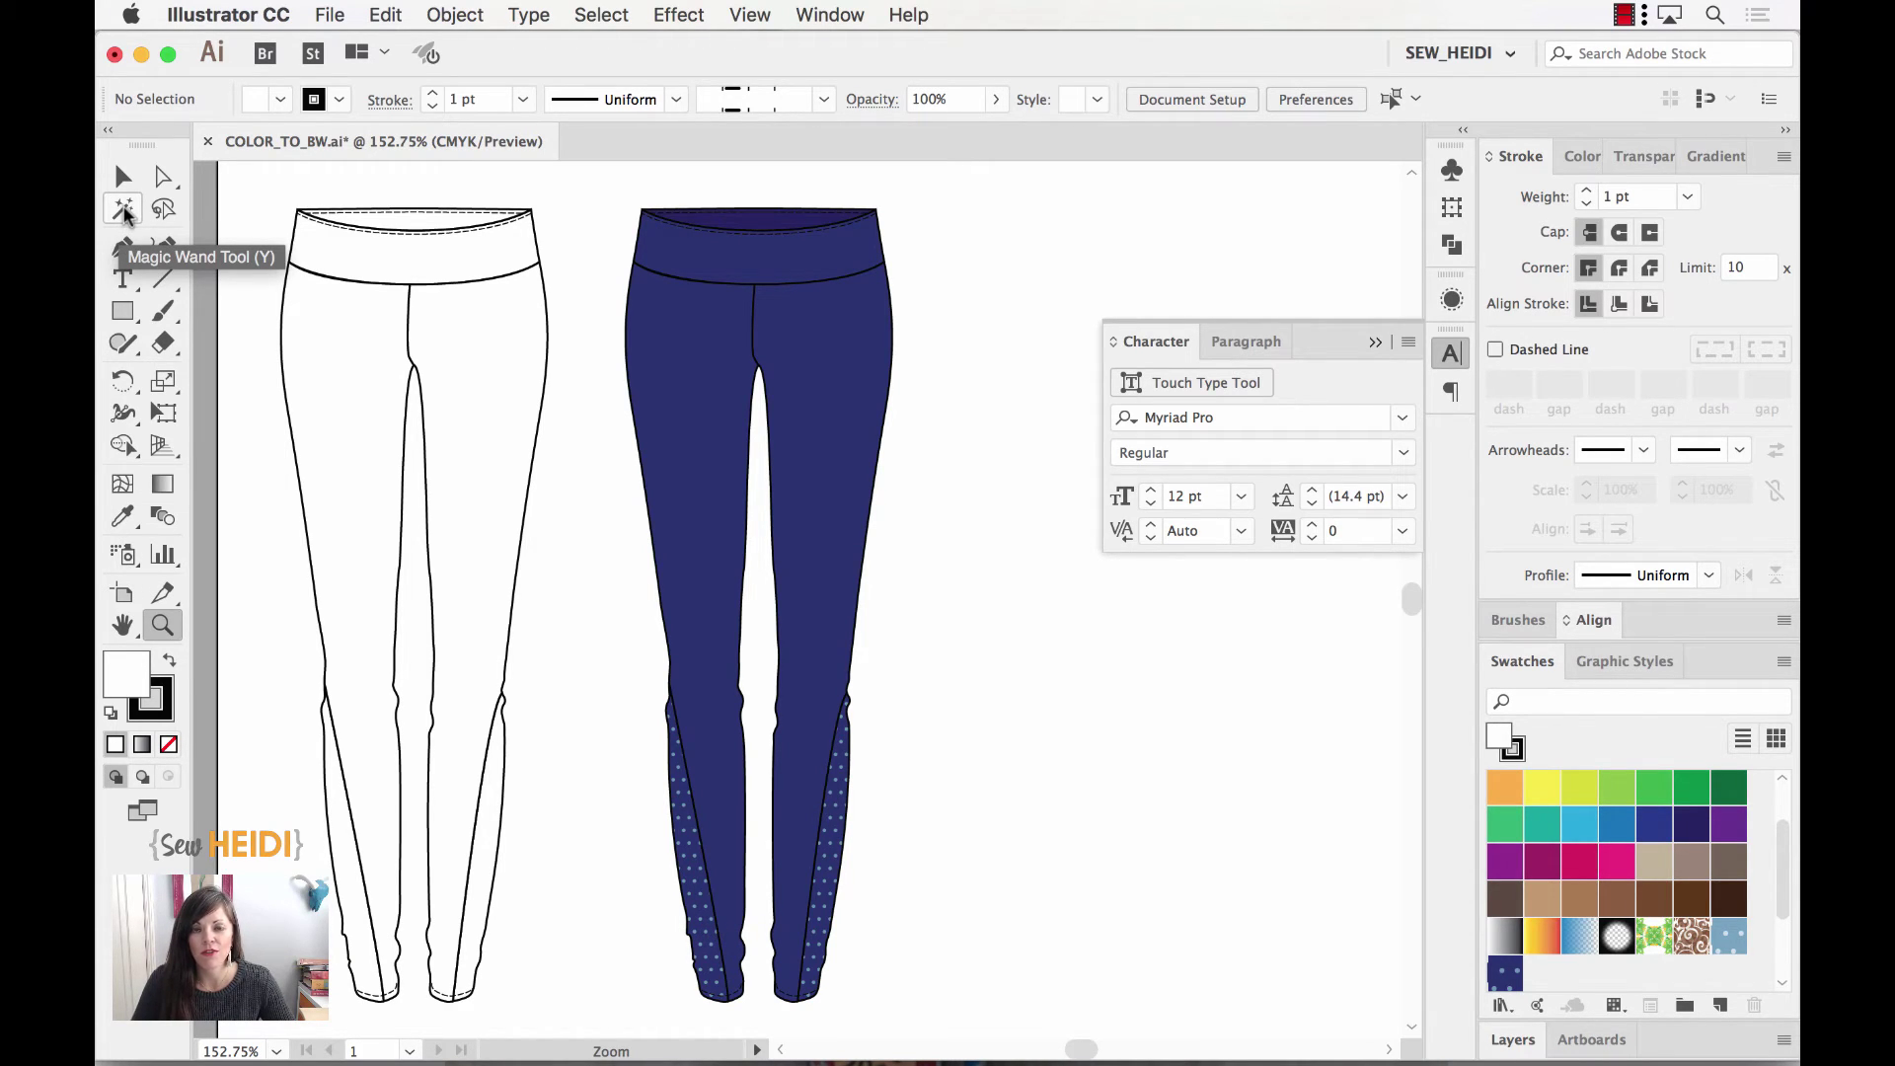
Step: Magic-wand select both dotted side panels of the navy leggings and fill them with White
left_click(124, 209)
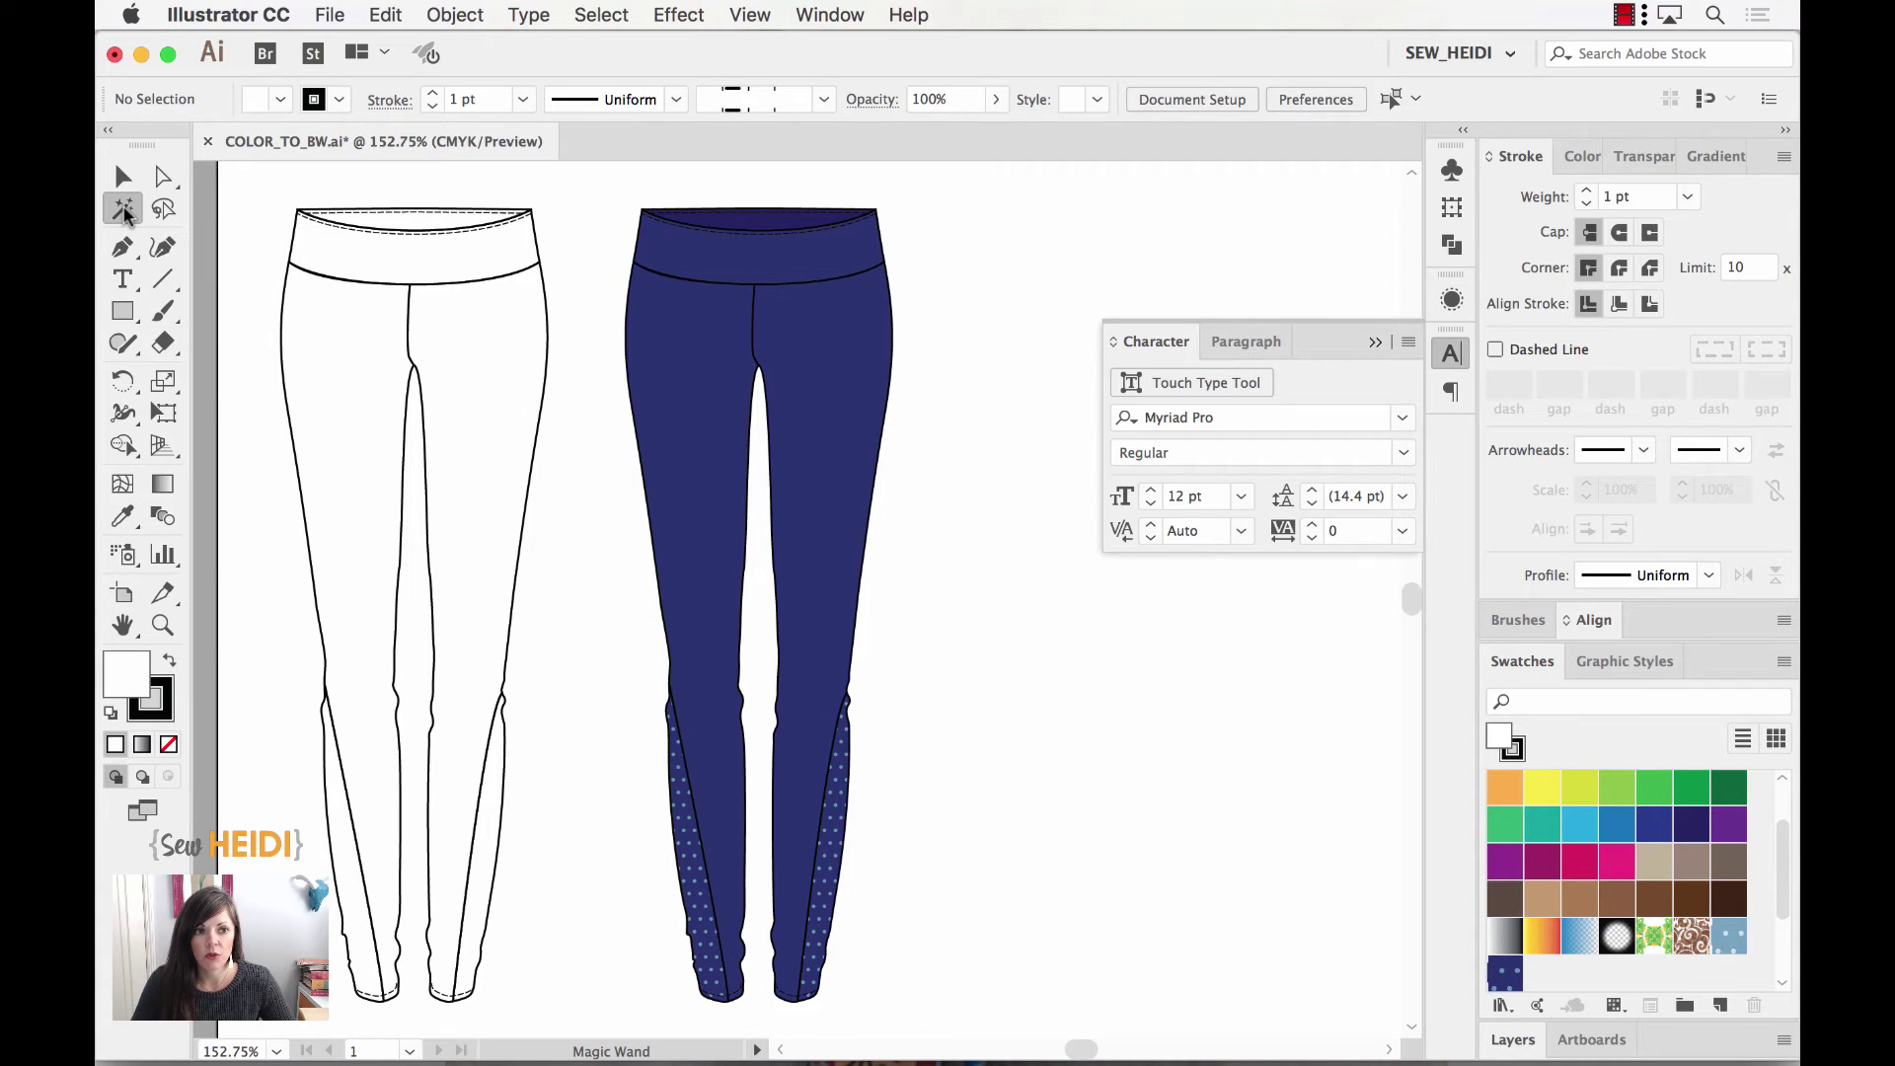
left_click(694, 861)
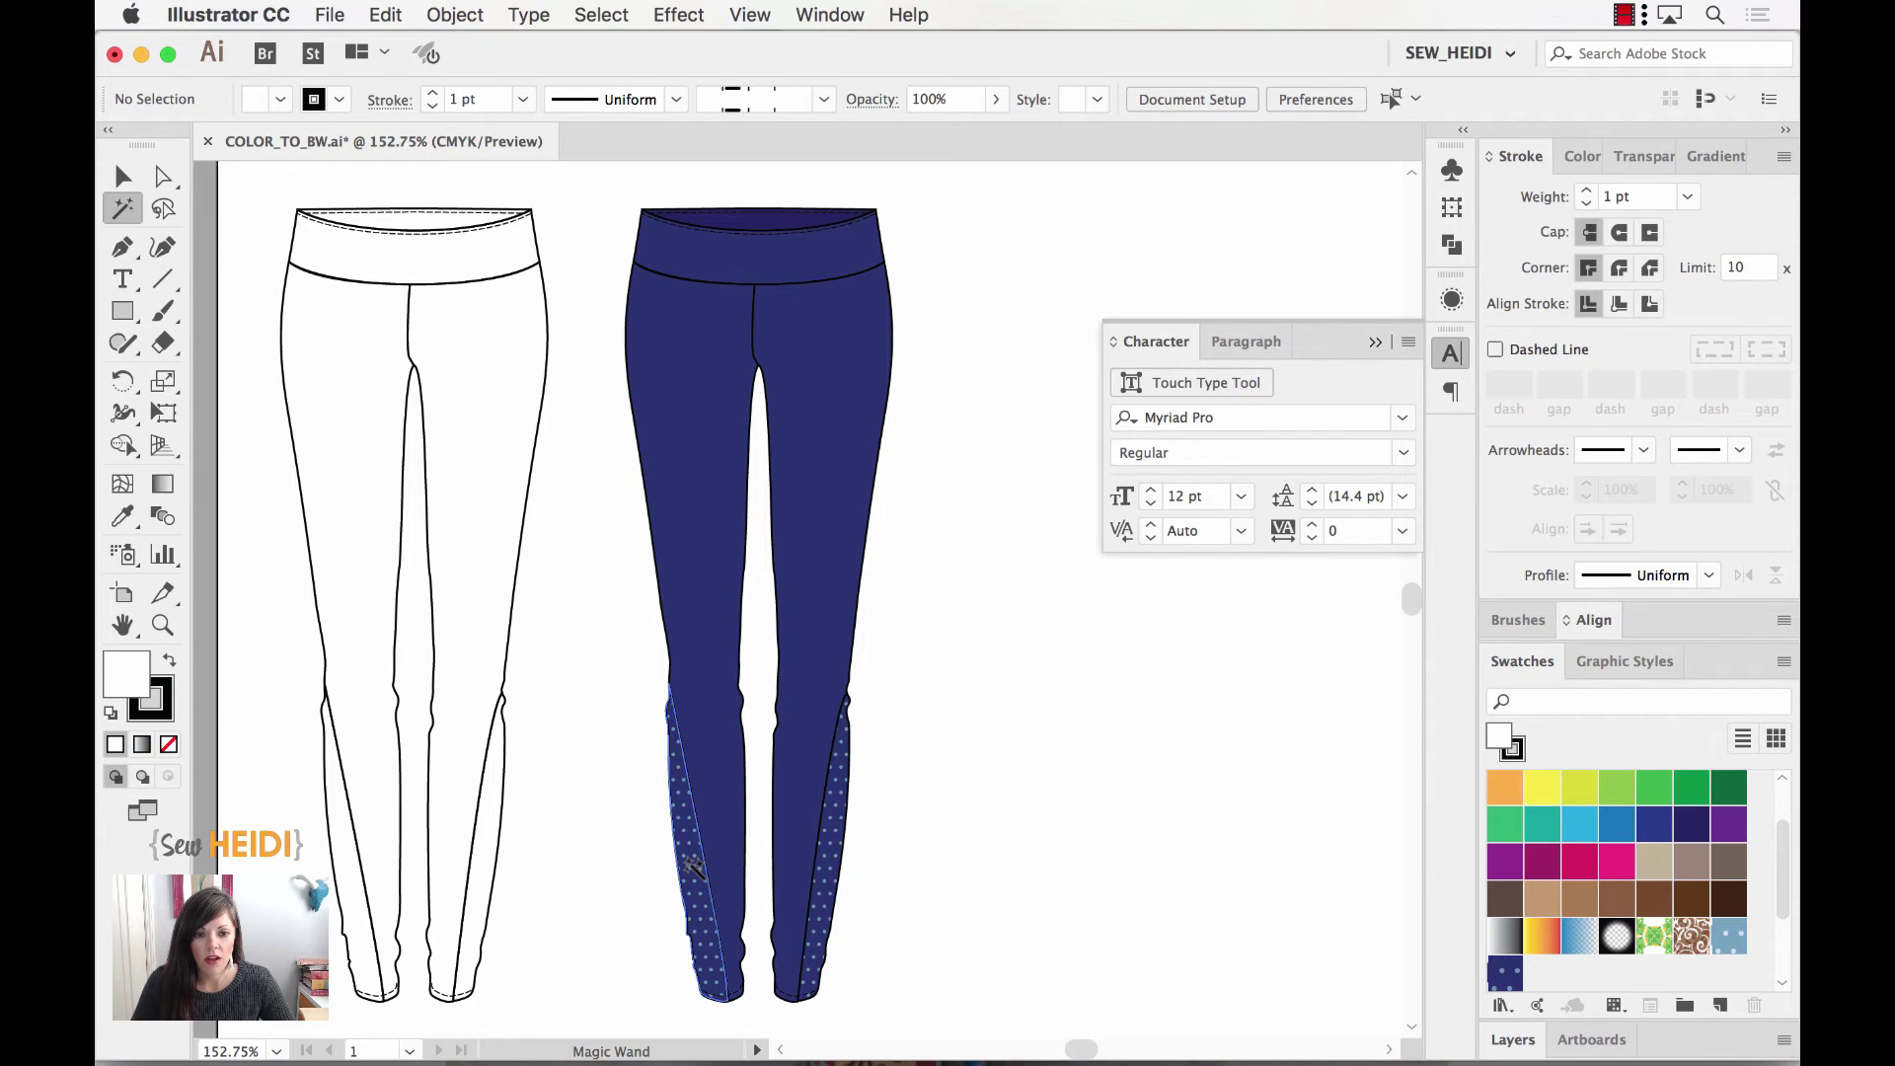
left_click(693, 864)
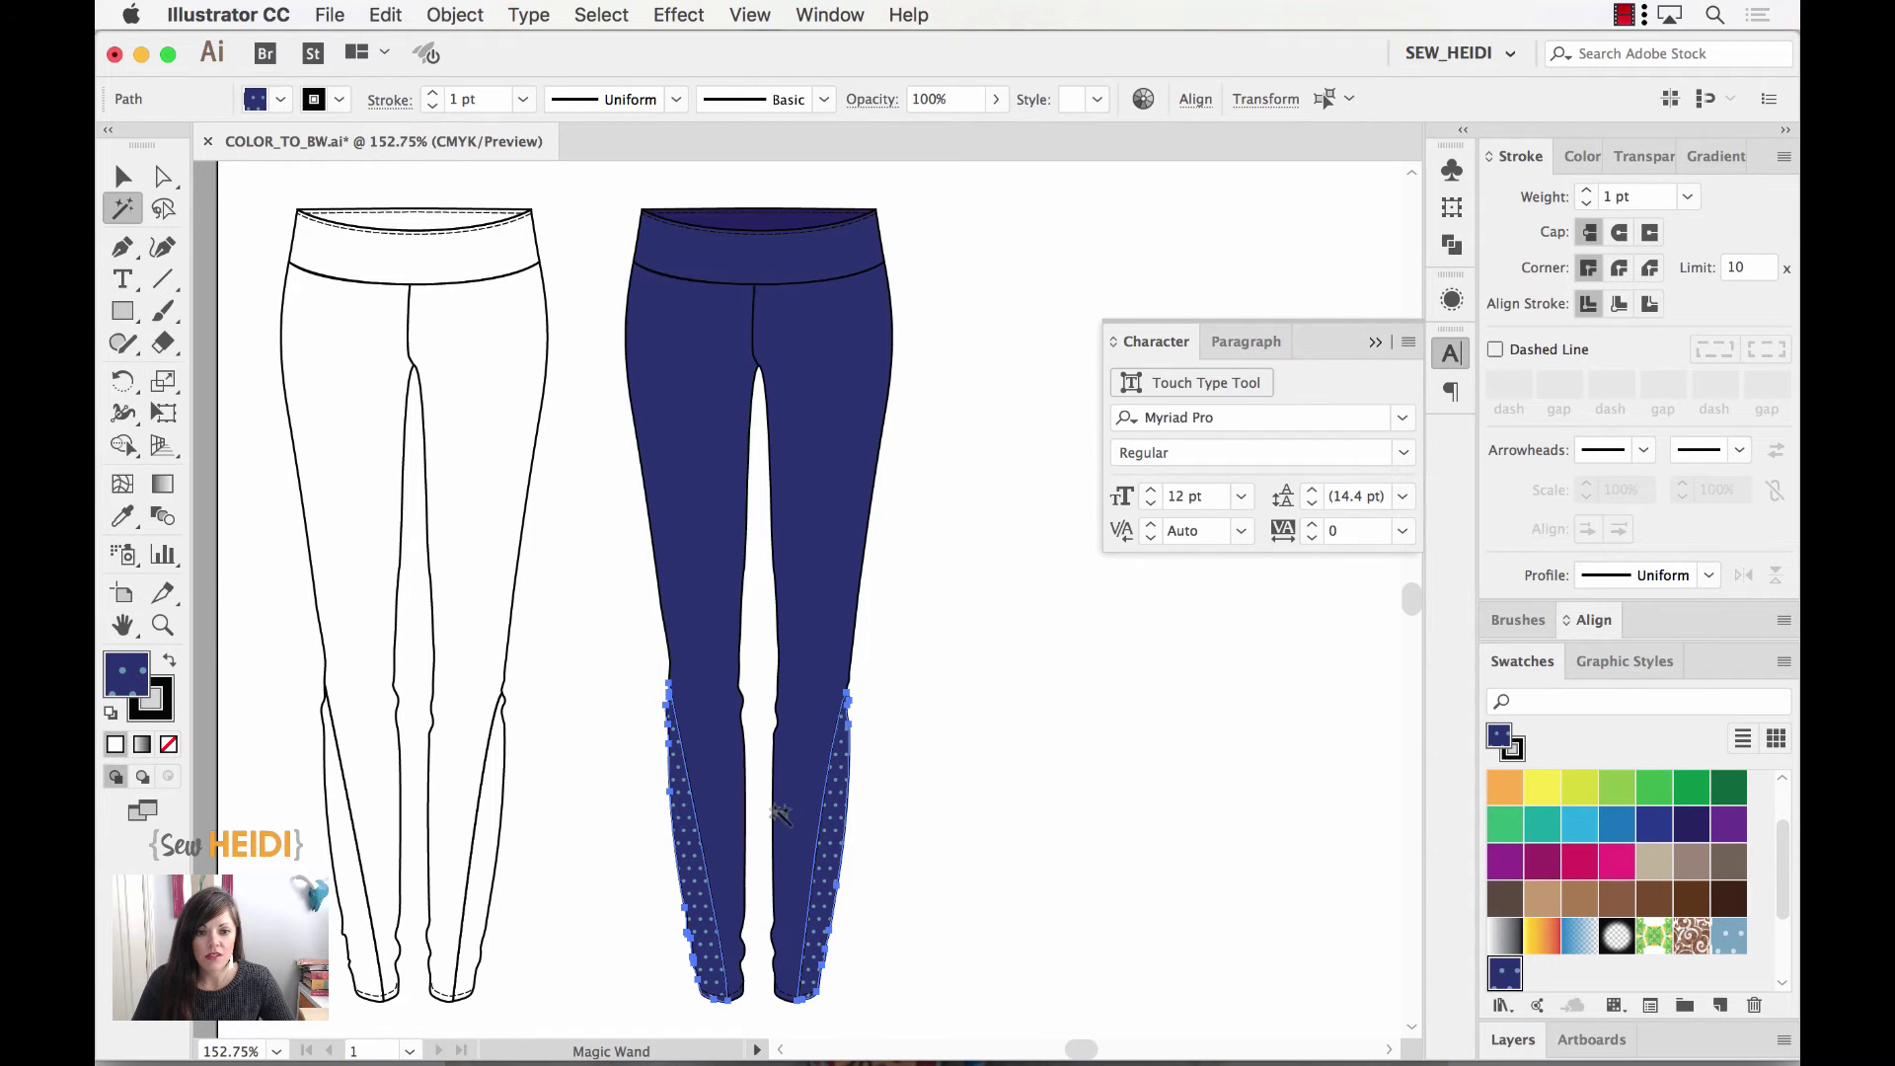
scroll(987, 791, "right", 3)
scroll(987, 791, "down", 1)
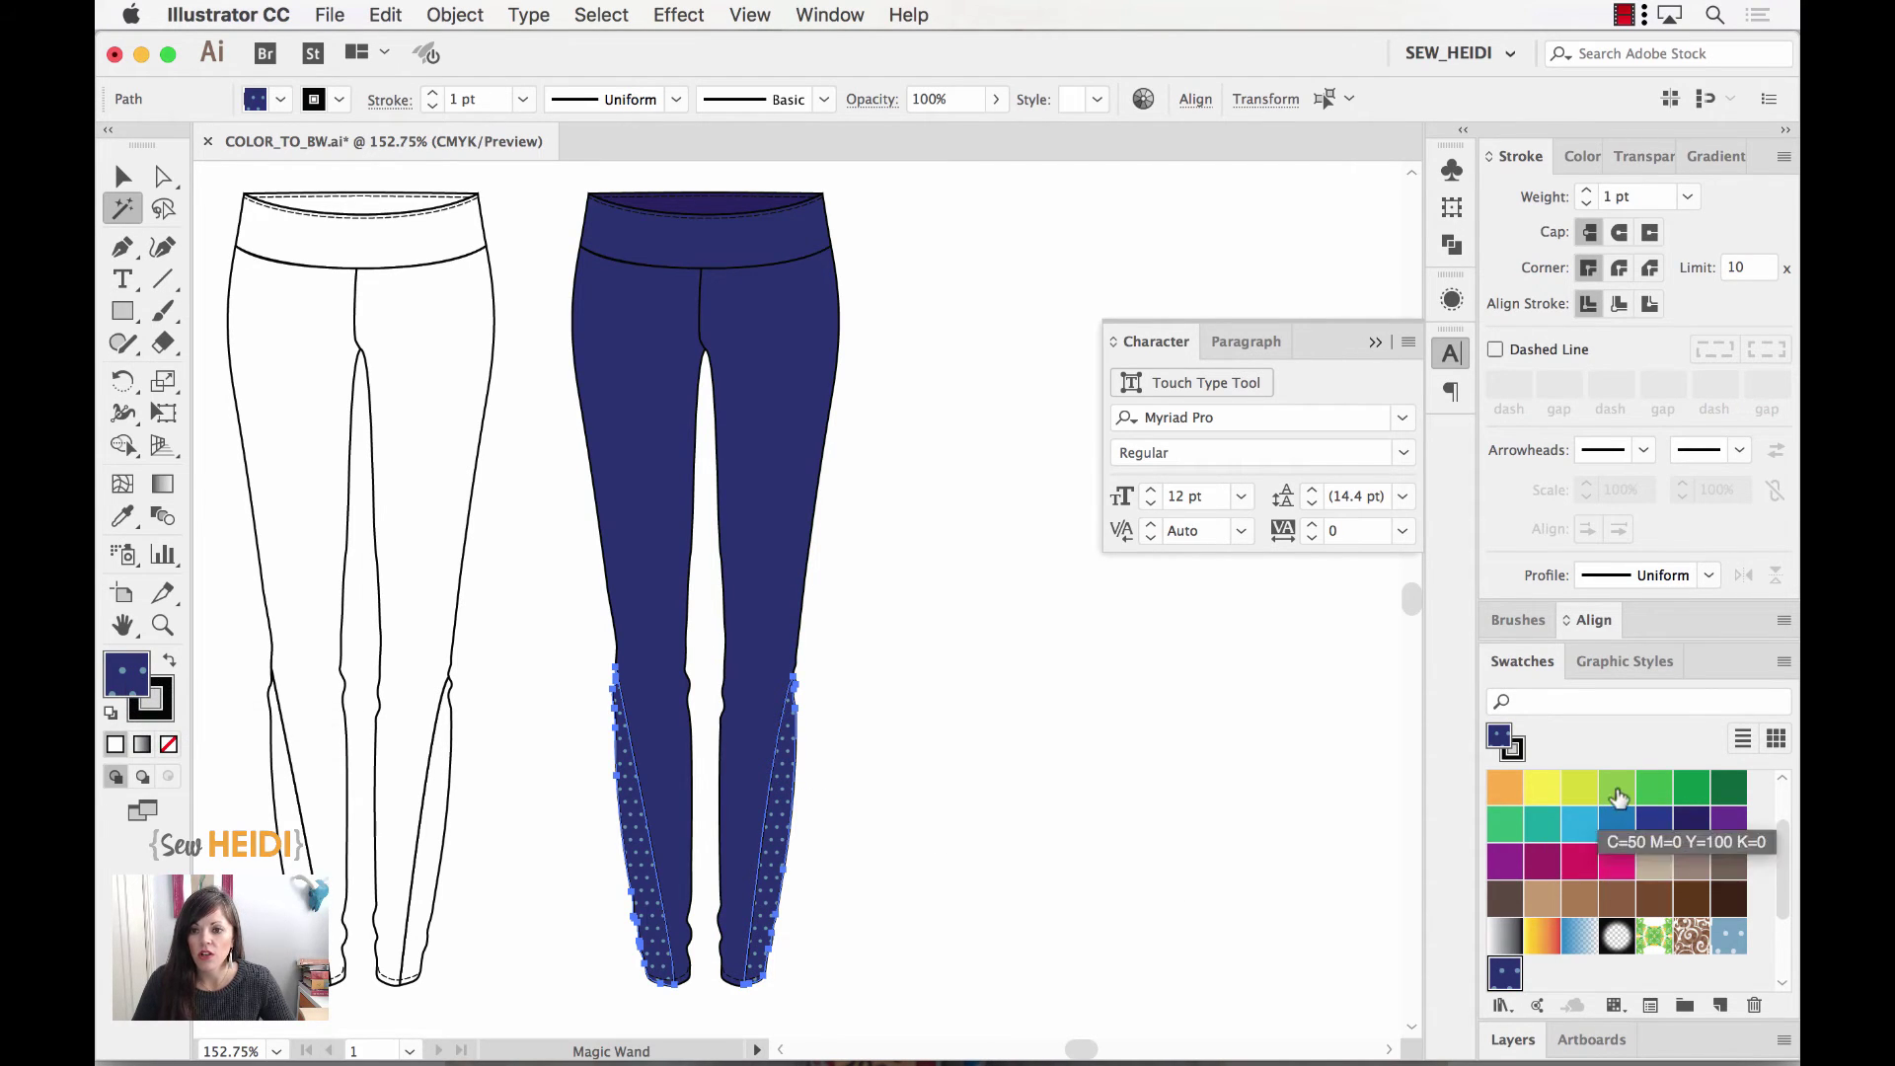
scroll(1611, 794, "up", 2)
left_click(1577, 789)
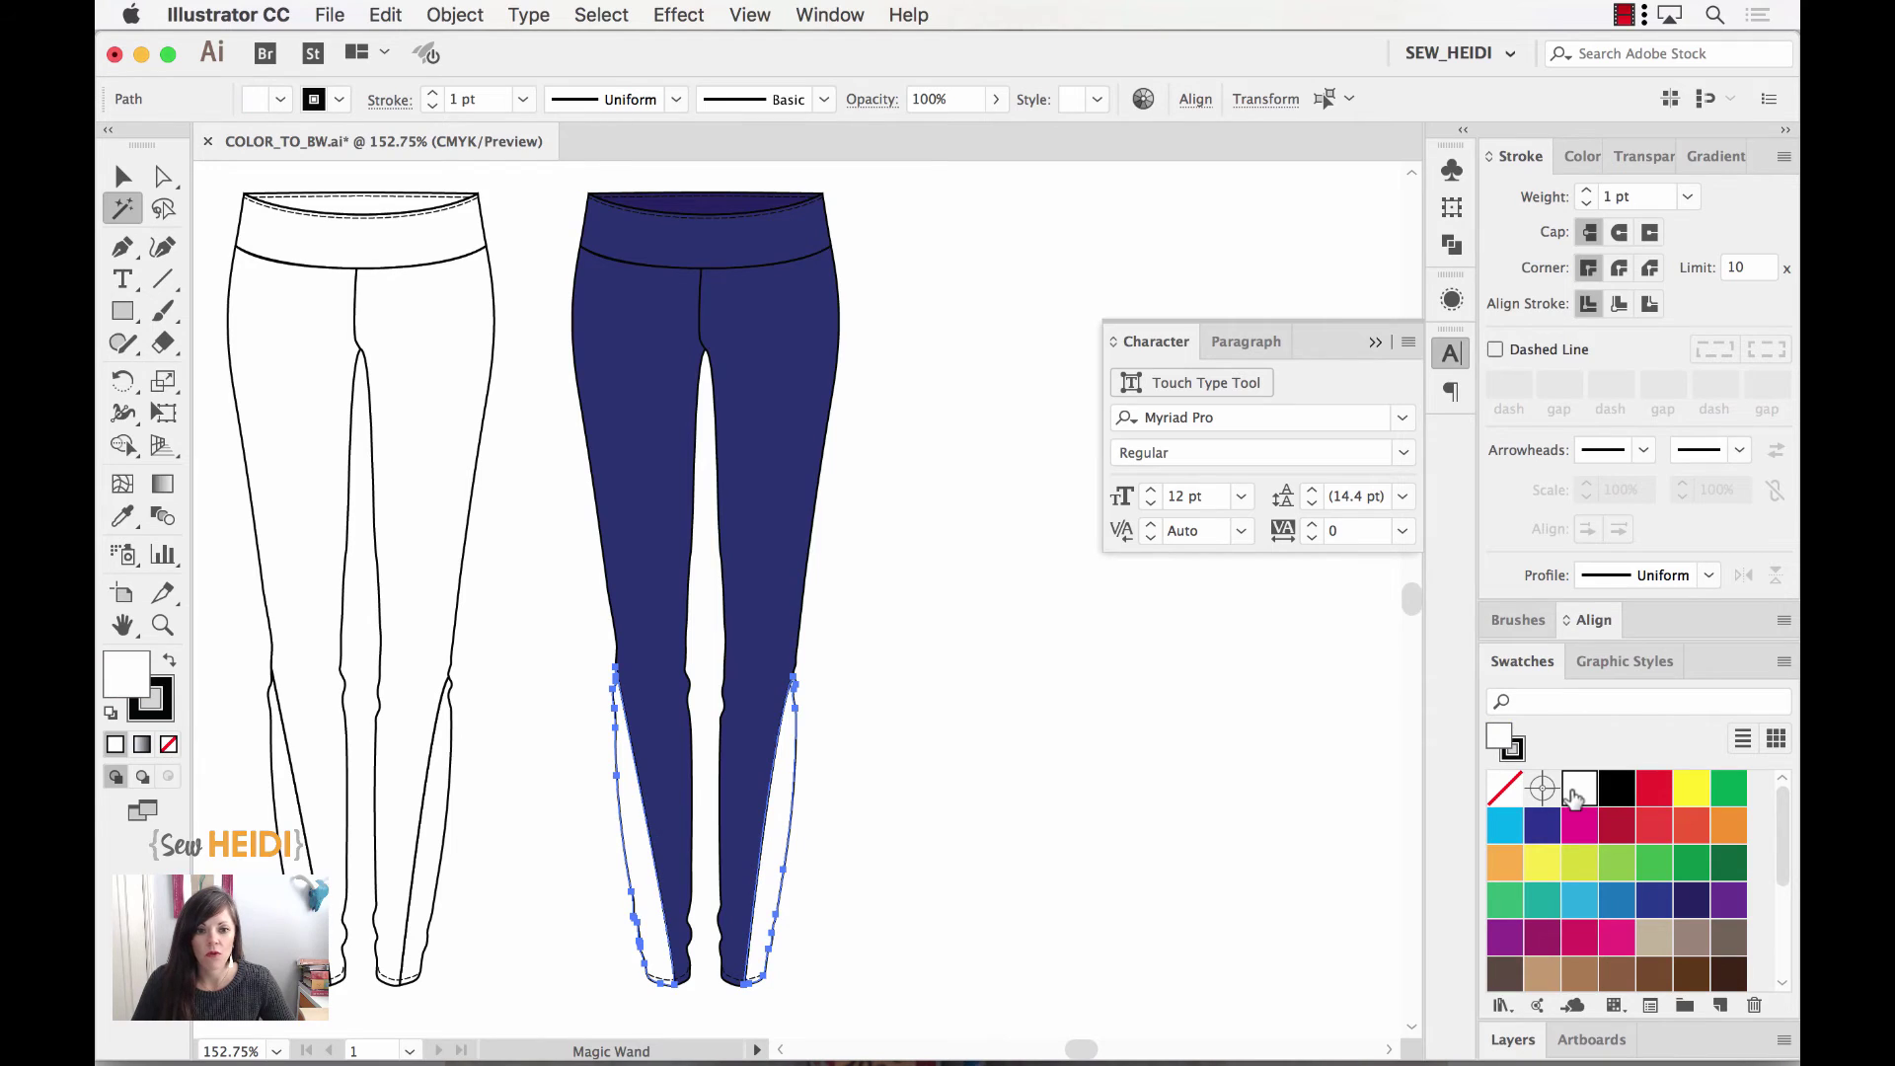
left_click(122, 177)
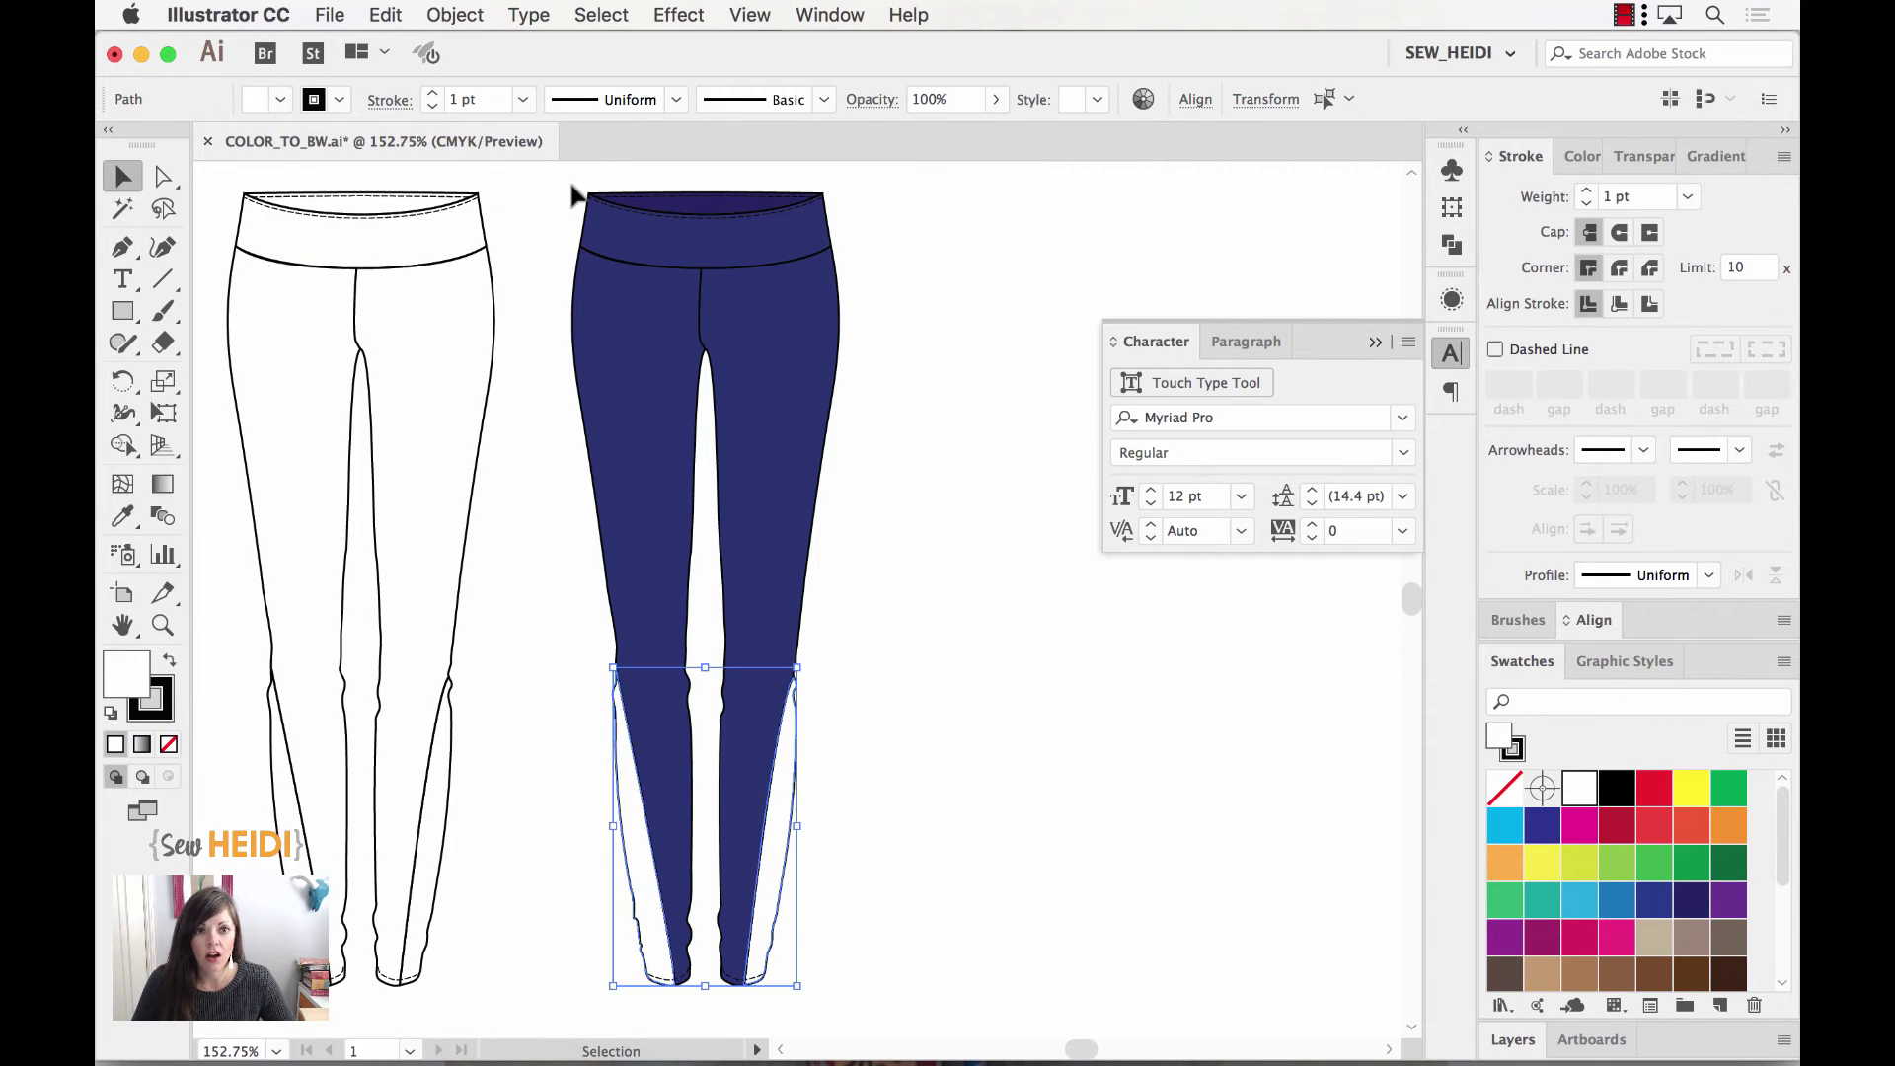
Step: Select the navy leggings and open Recolor Artwork, showing two navies, black and white
left_click_drag(559, 175, 897, 983)
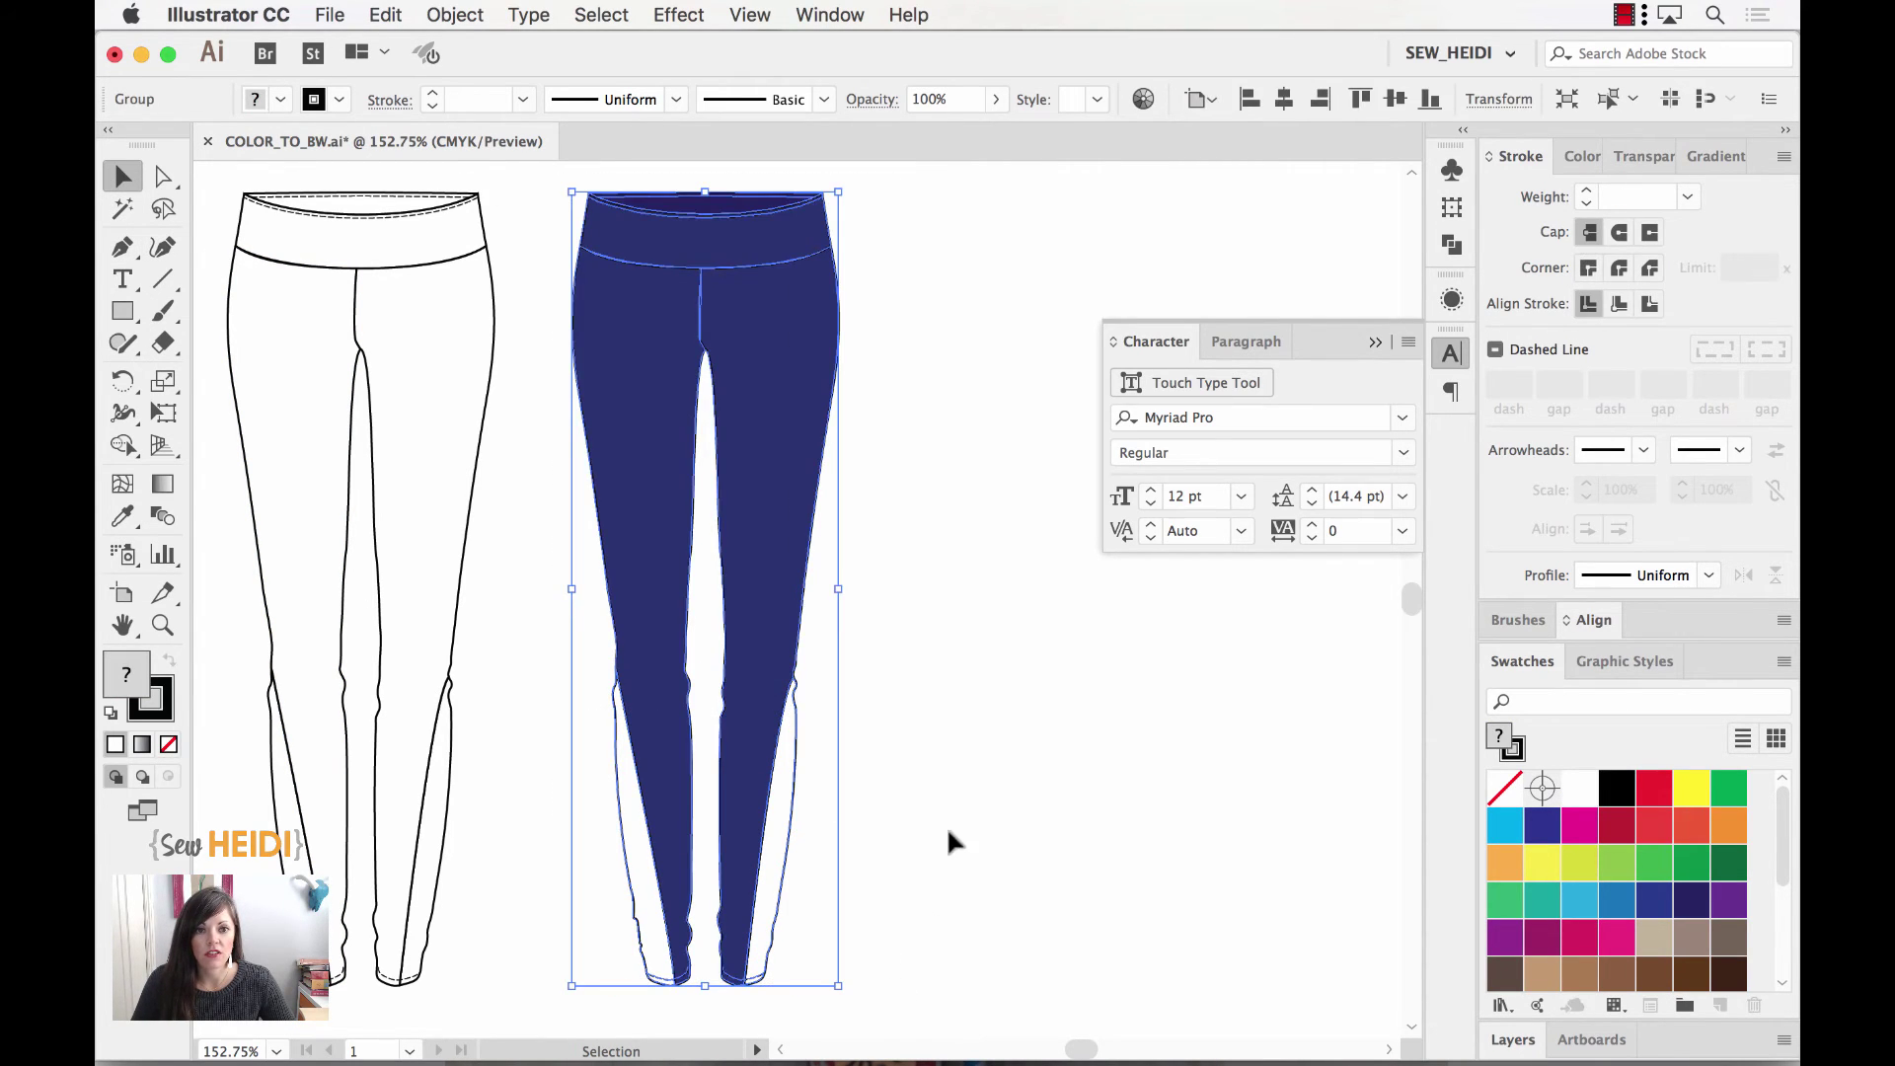
left_click(1141, 99)
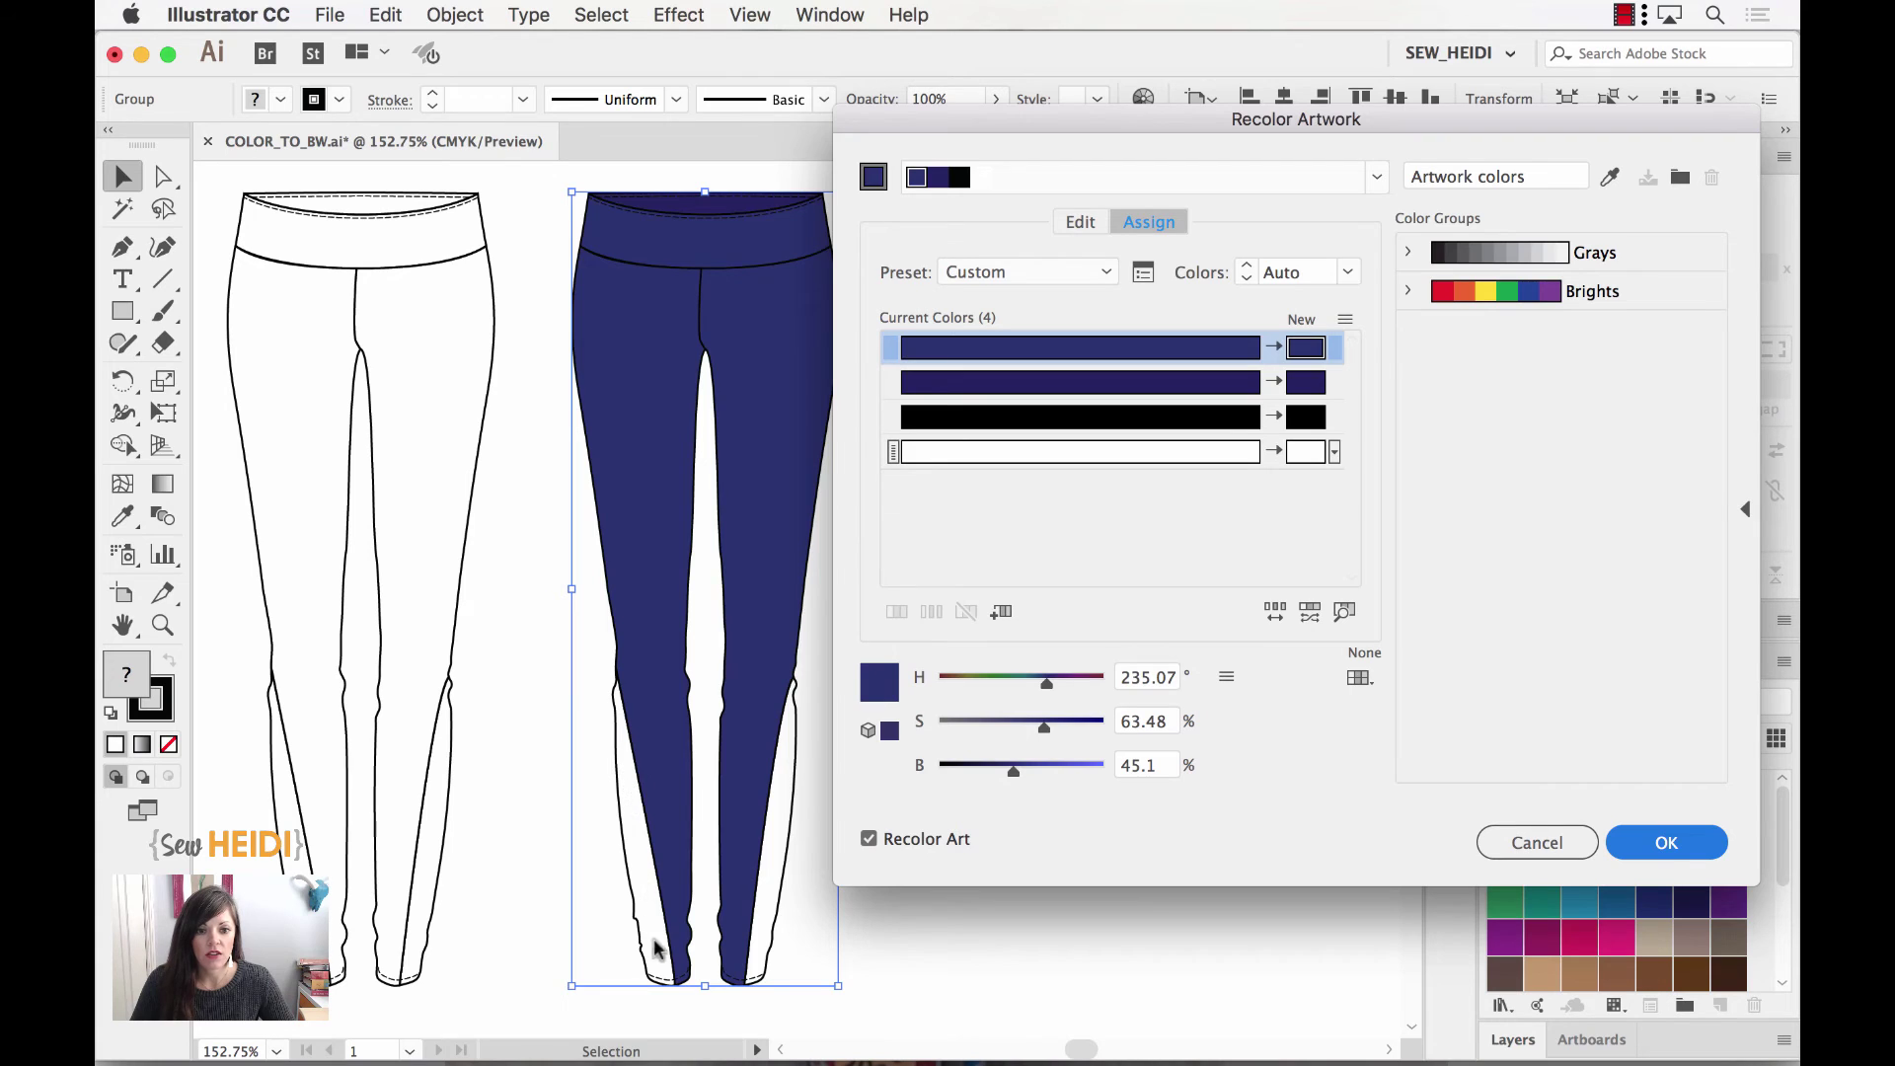
double_click(1305, 347)
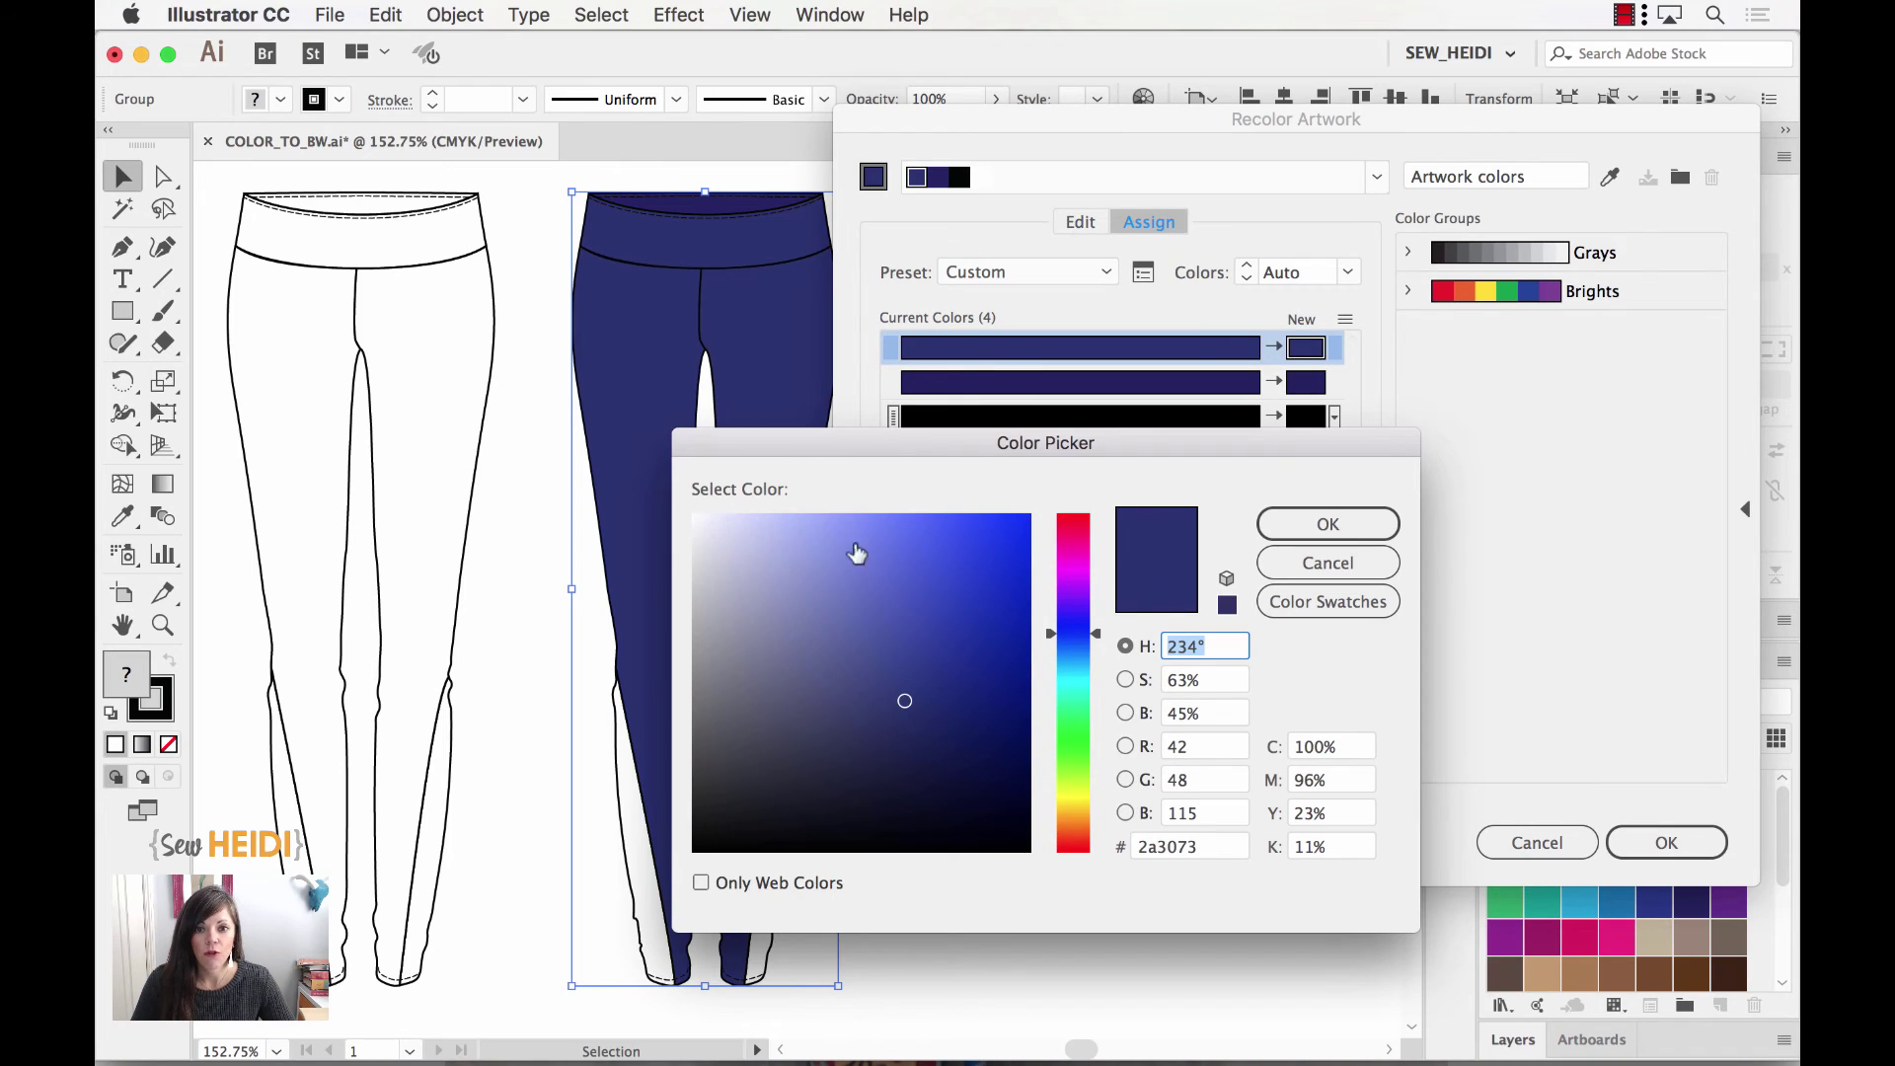
left_click(1319, 570)
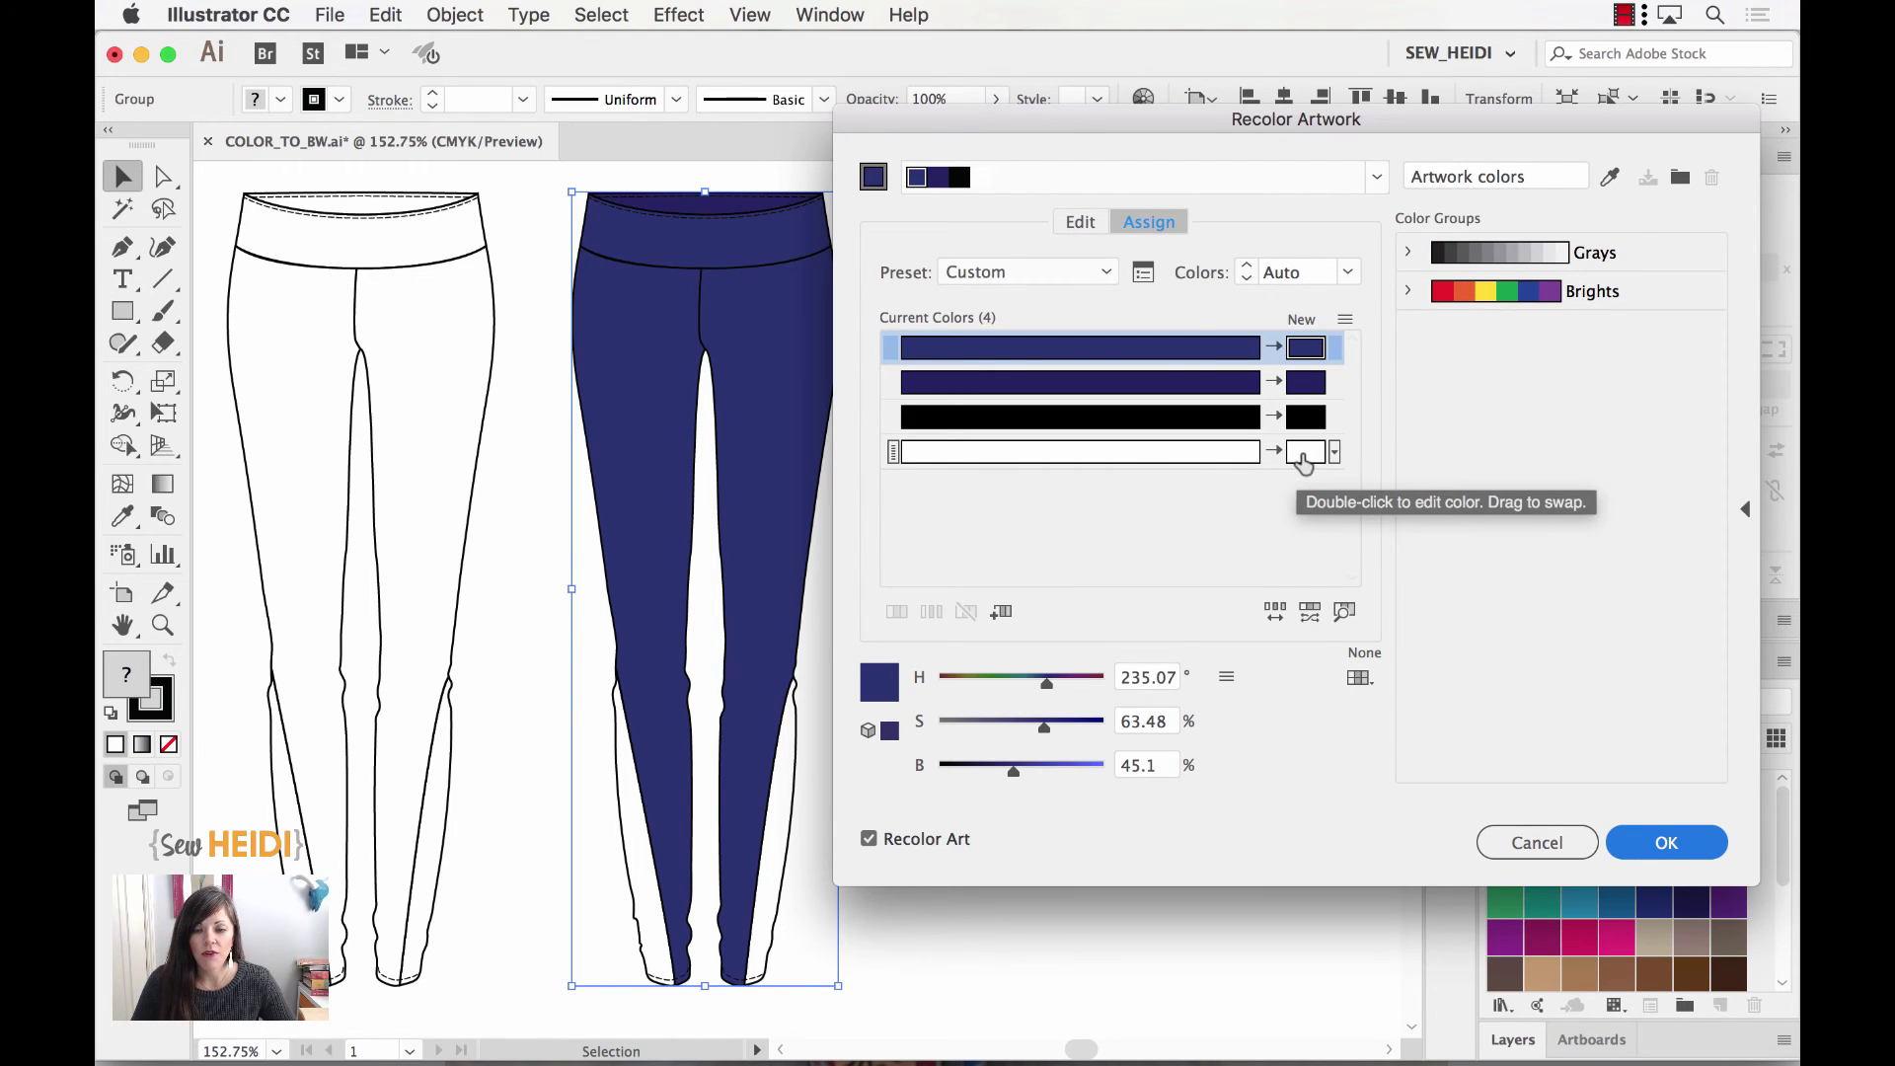
Step: Drag white onto both navy rows' New swatches and apply, leaving black line art
left_click_drag(1304, 458, 1301, 382)
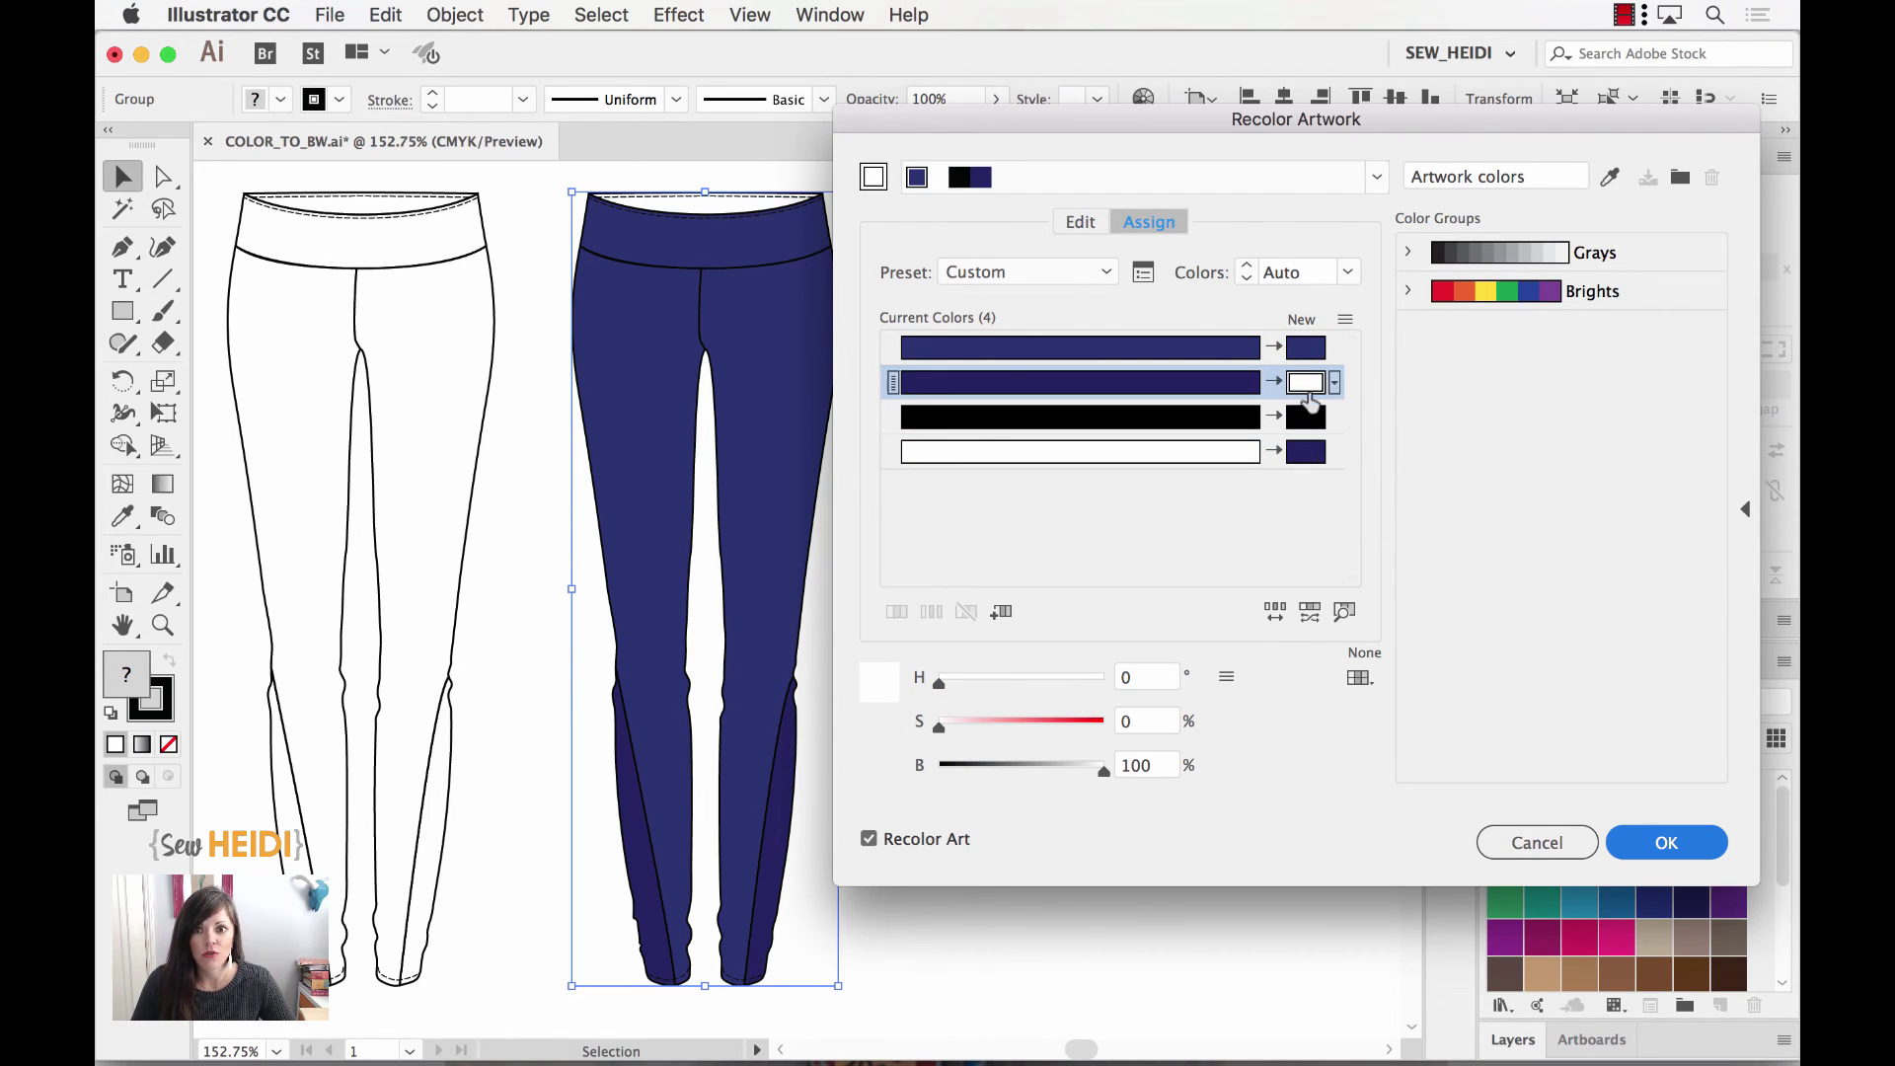
left_click_drag(1301, 382, 1305, 454)
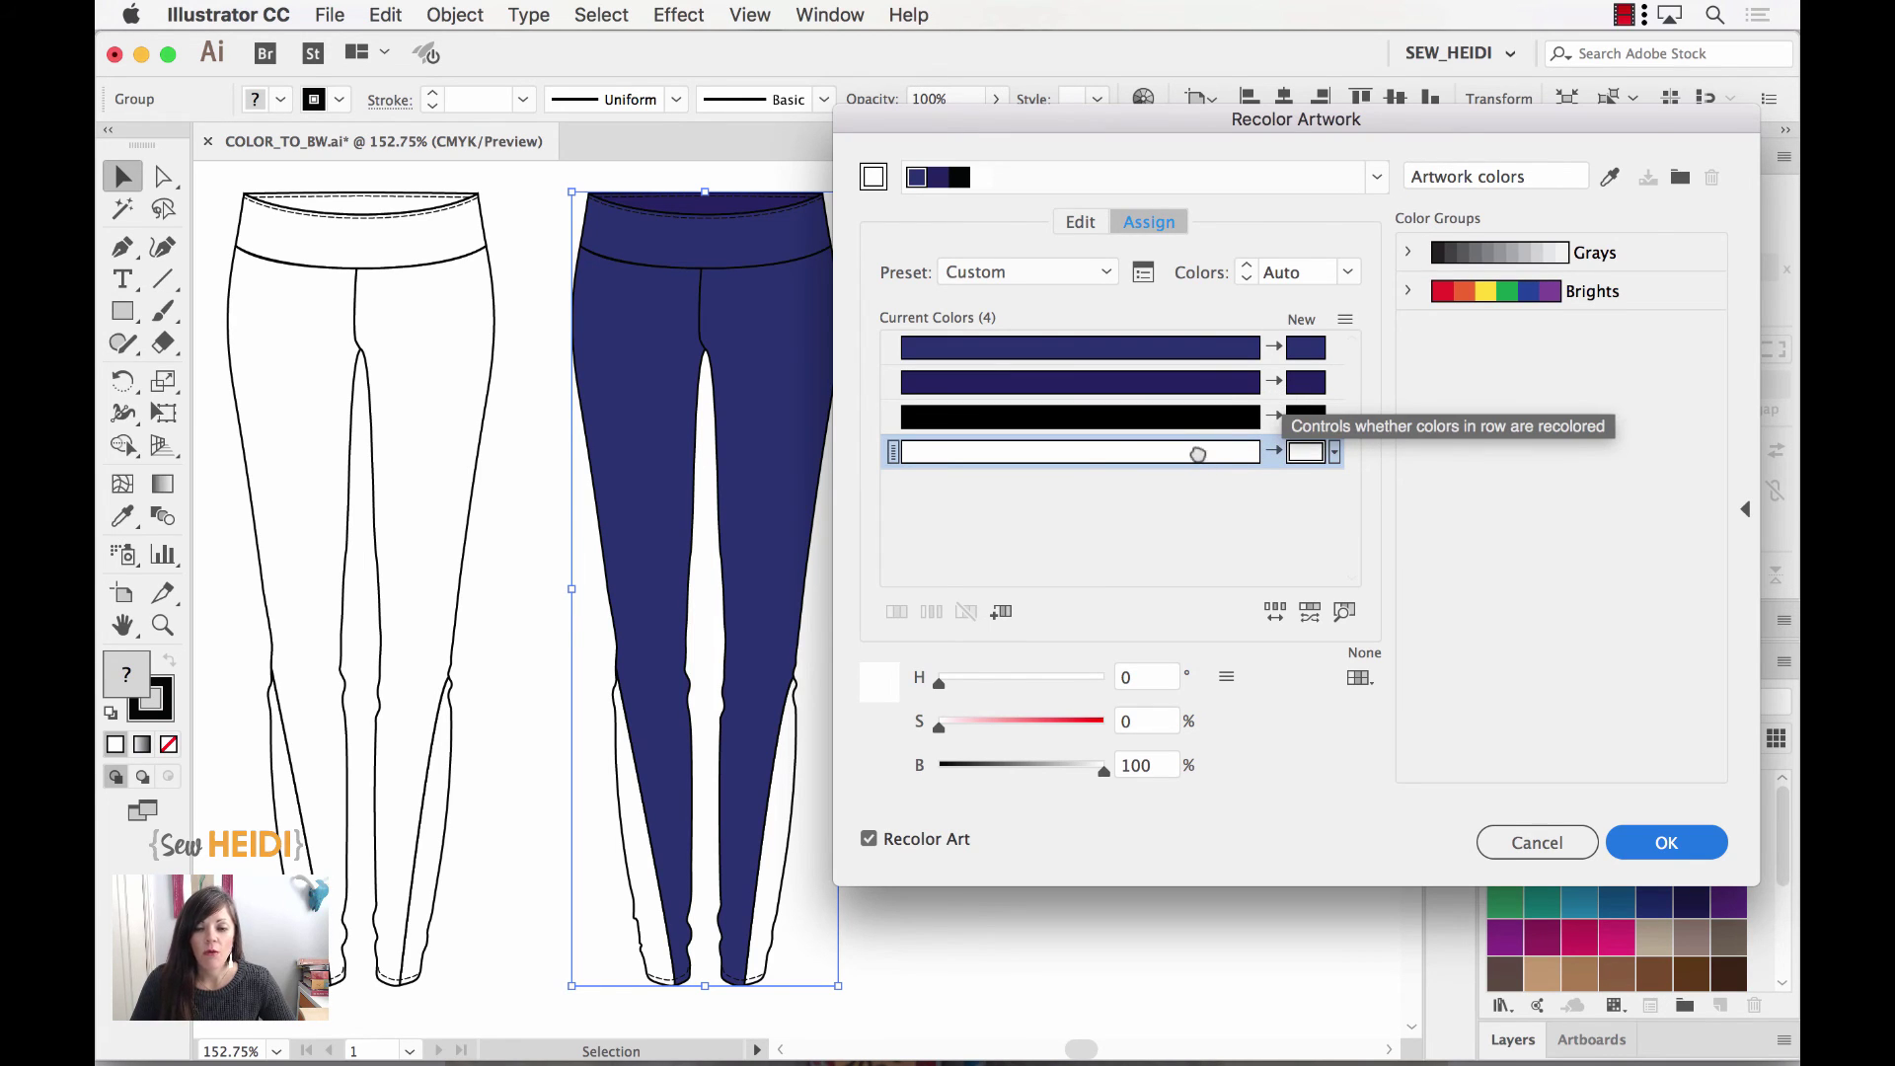
left_click_drag(1197, 454, 1305, 383)
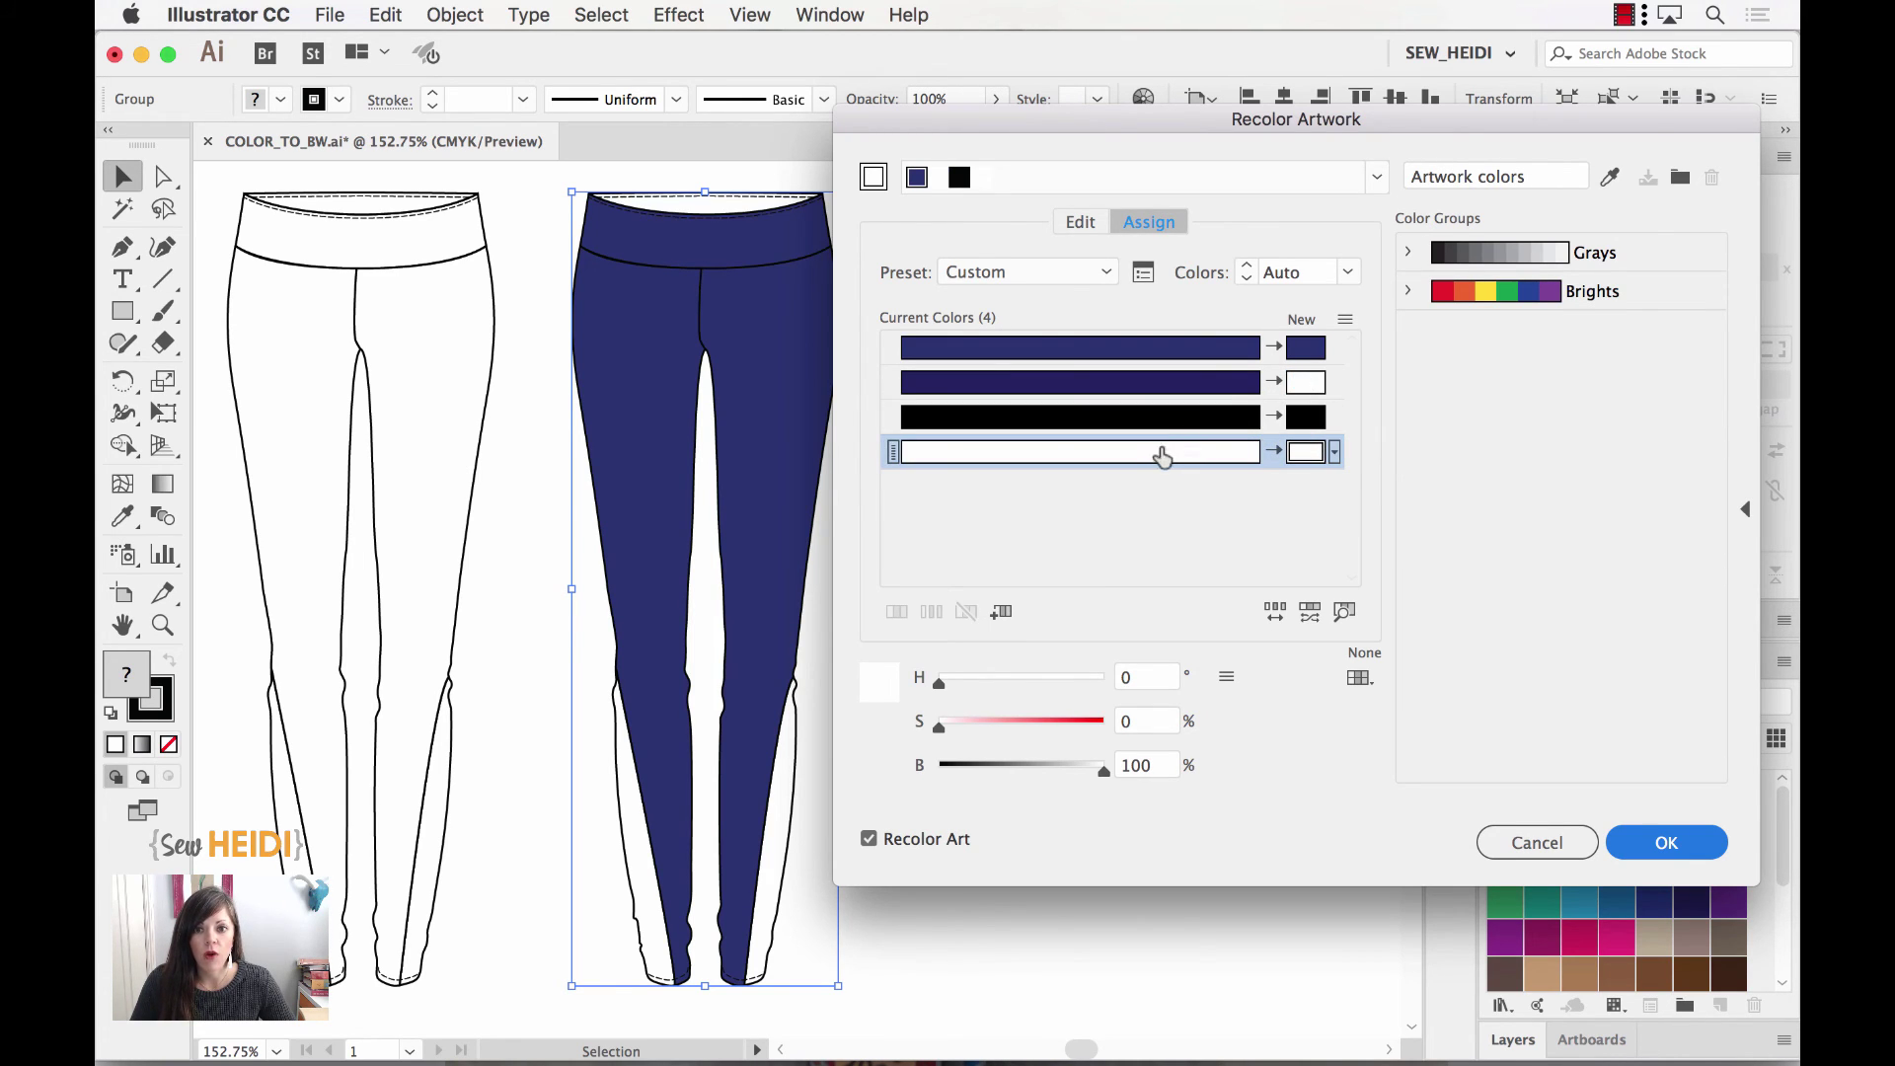
left_click(1162, 456)
left_click_drag(1299, 358, 1301, 353)
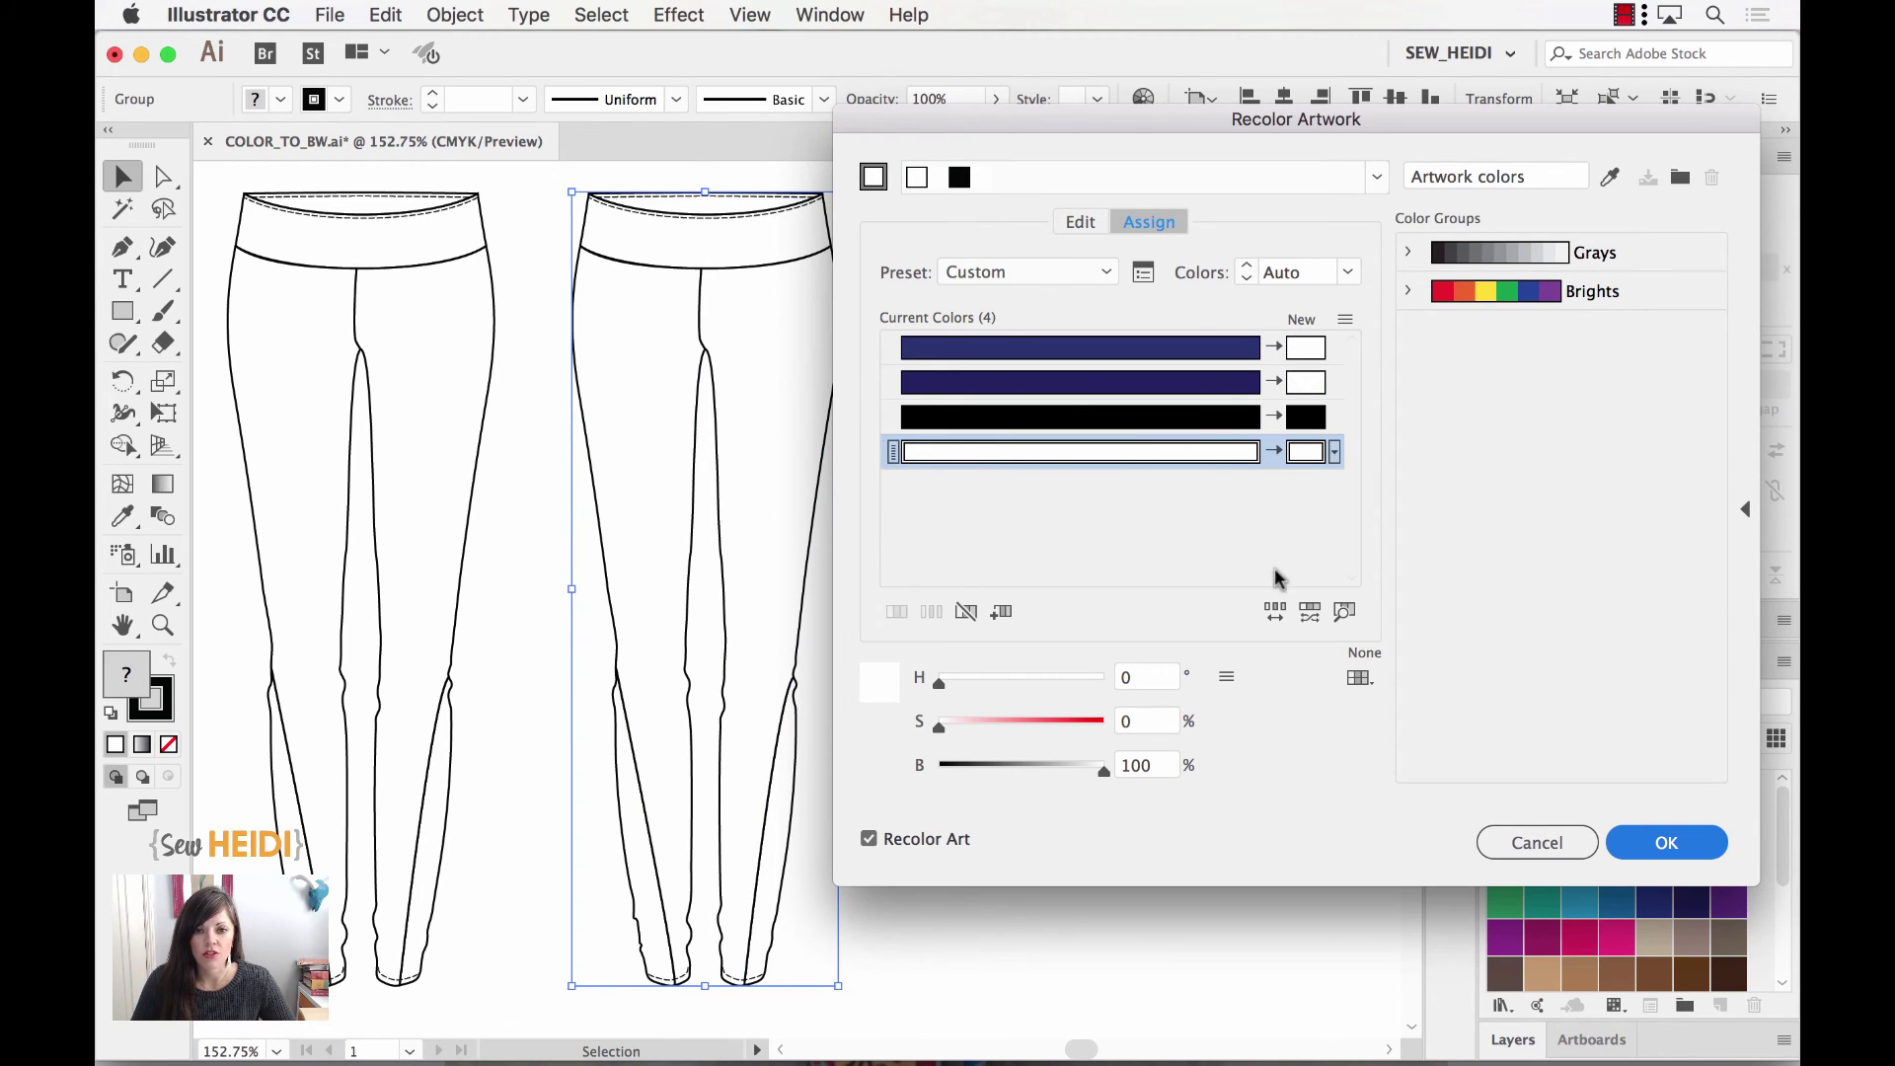
left_click(1684, 841)
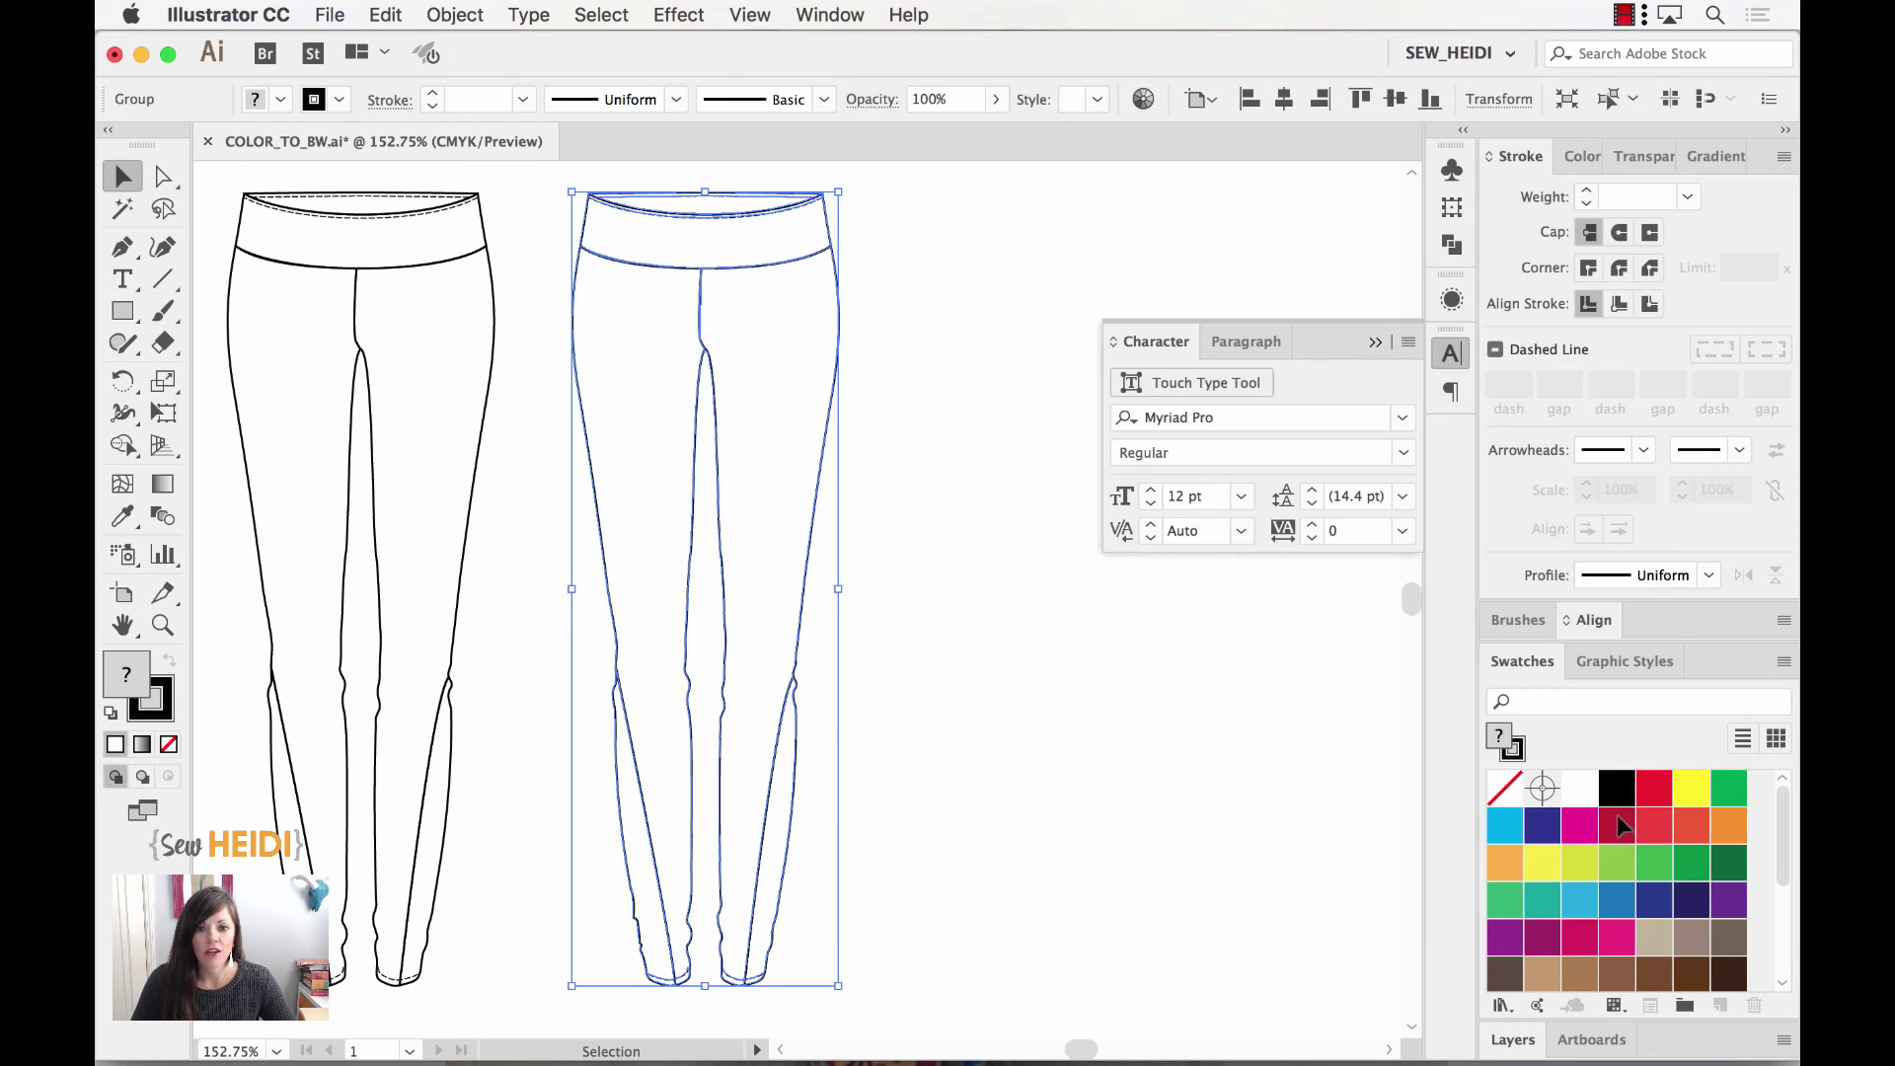
left_click(1087, 634)
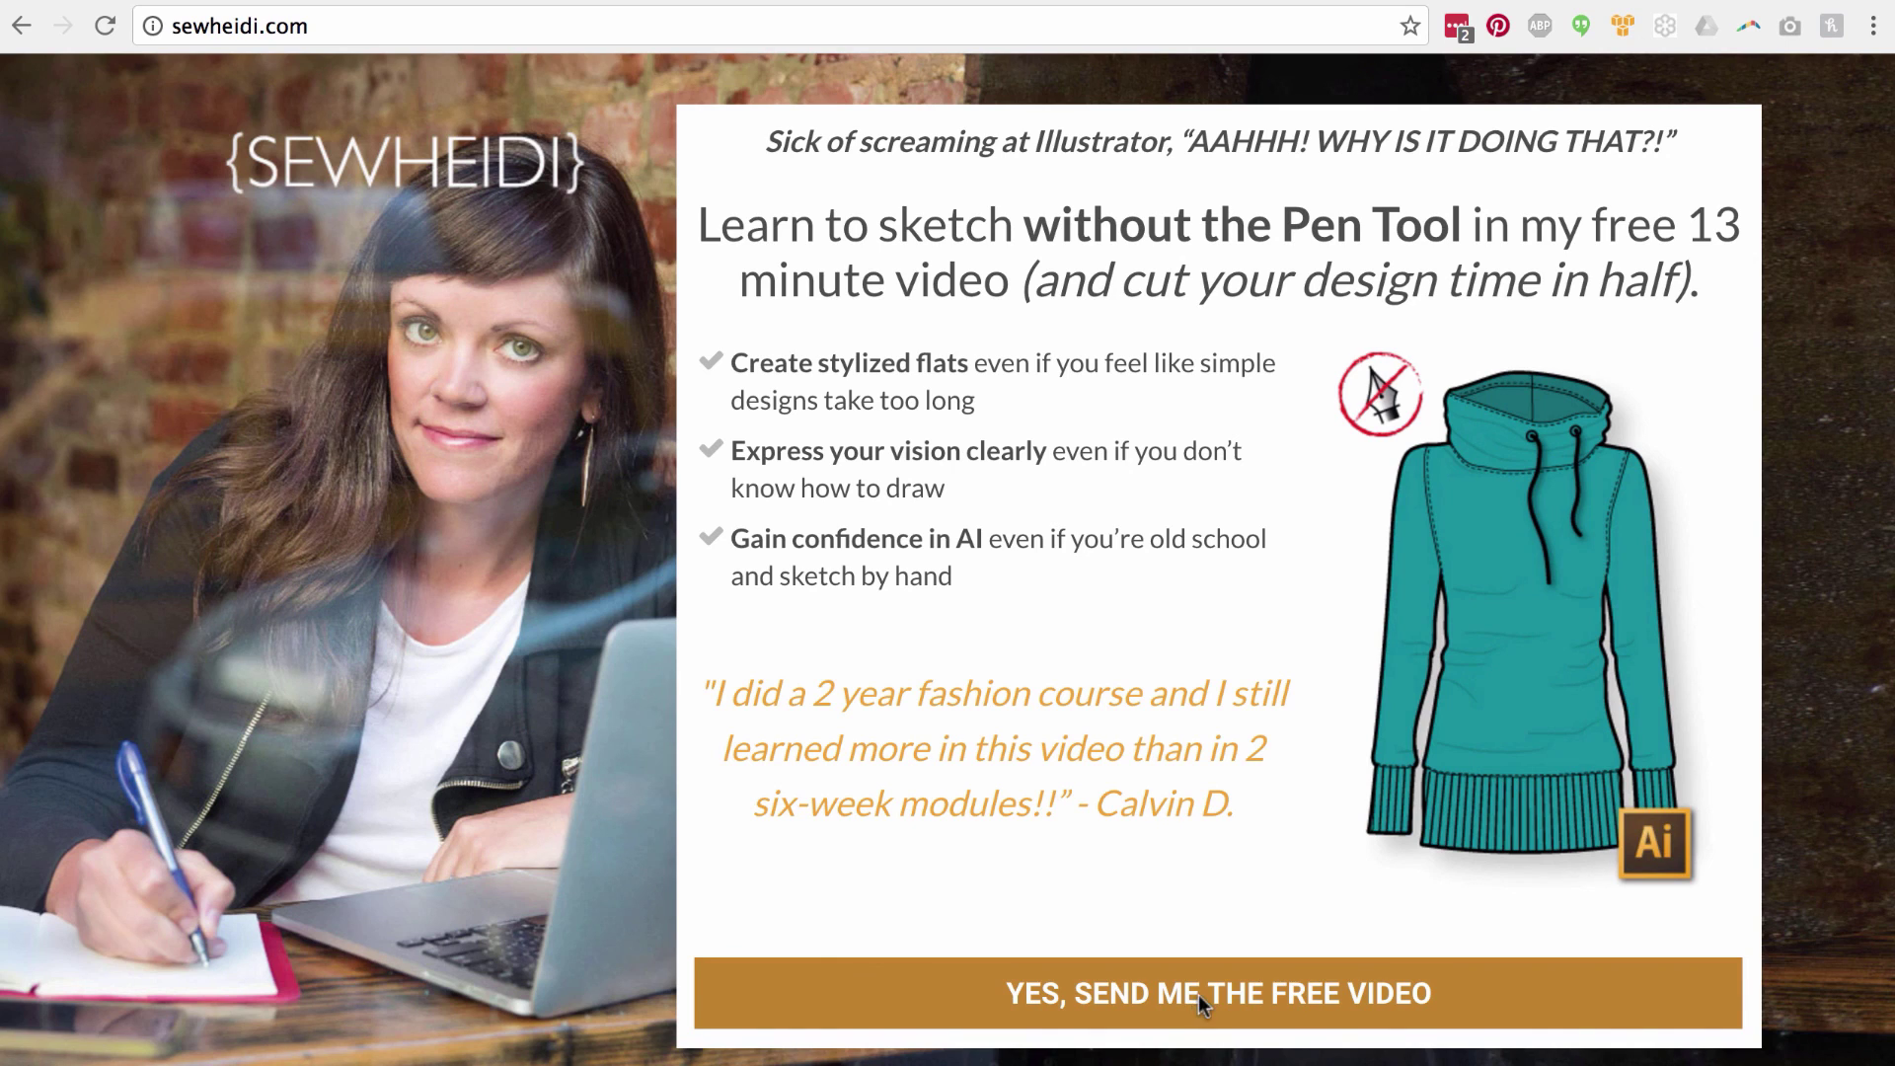
Step: Open the SewHeidi free-video signup form, enter the e-mail address, and move to the First Name field
left_click(1198, 993)
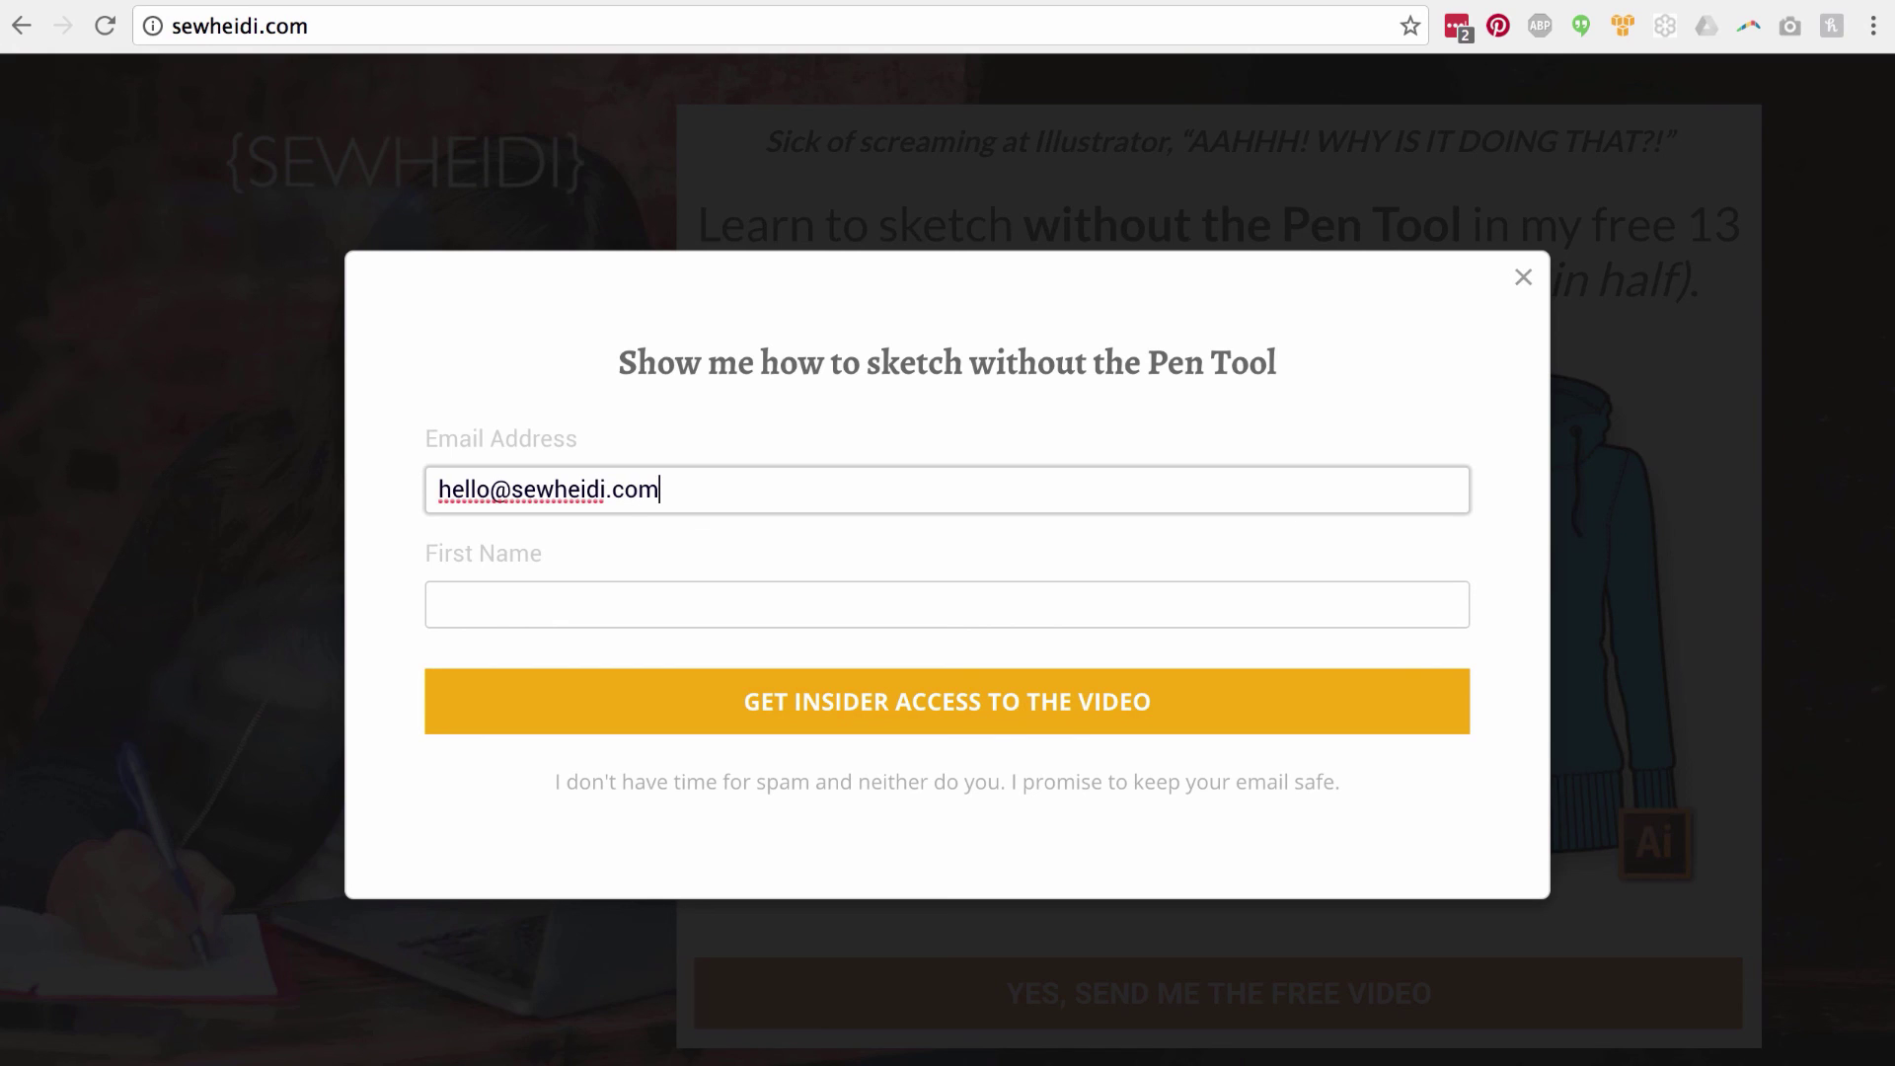
left_click(439, 604)
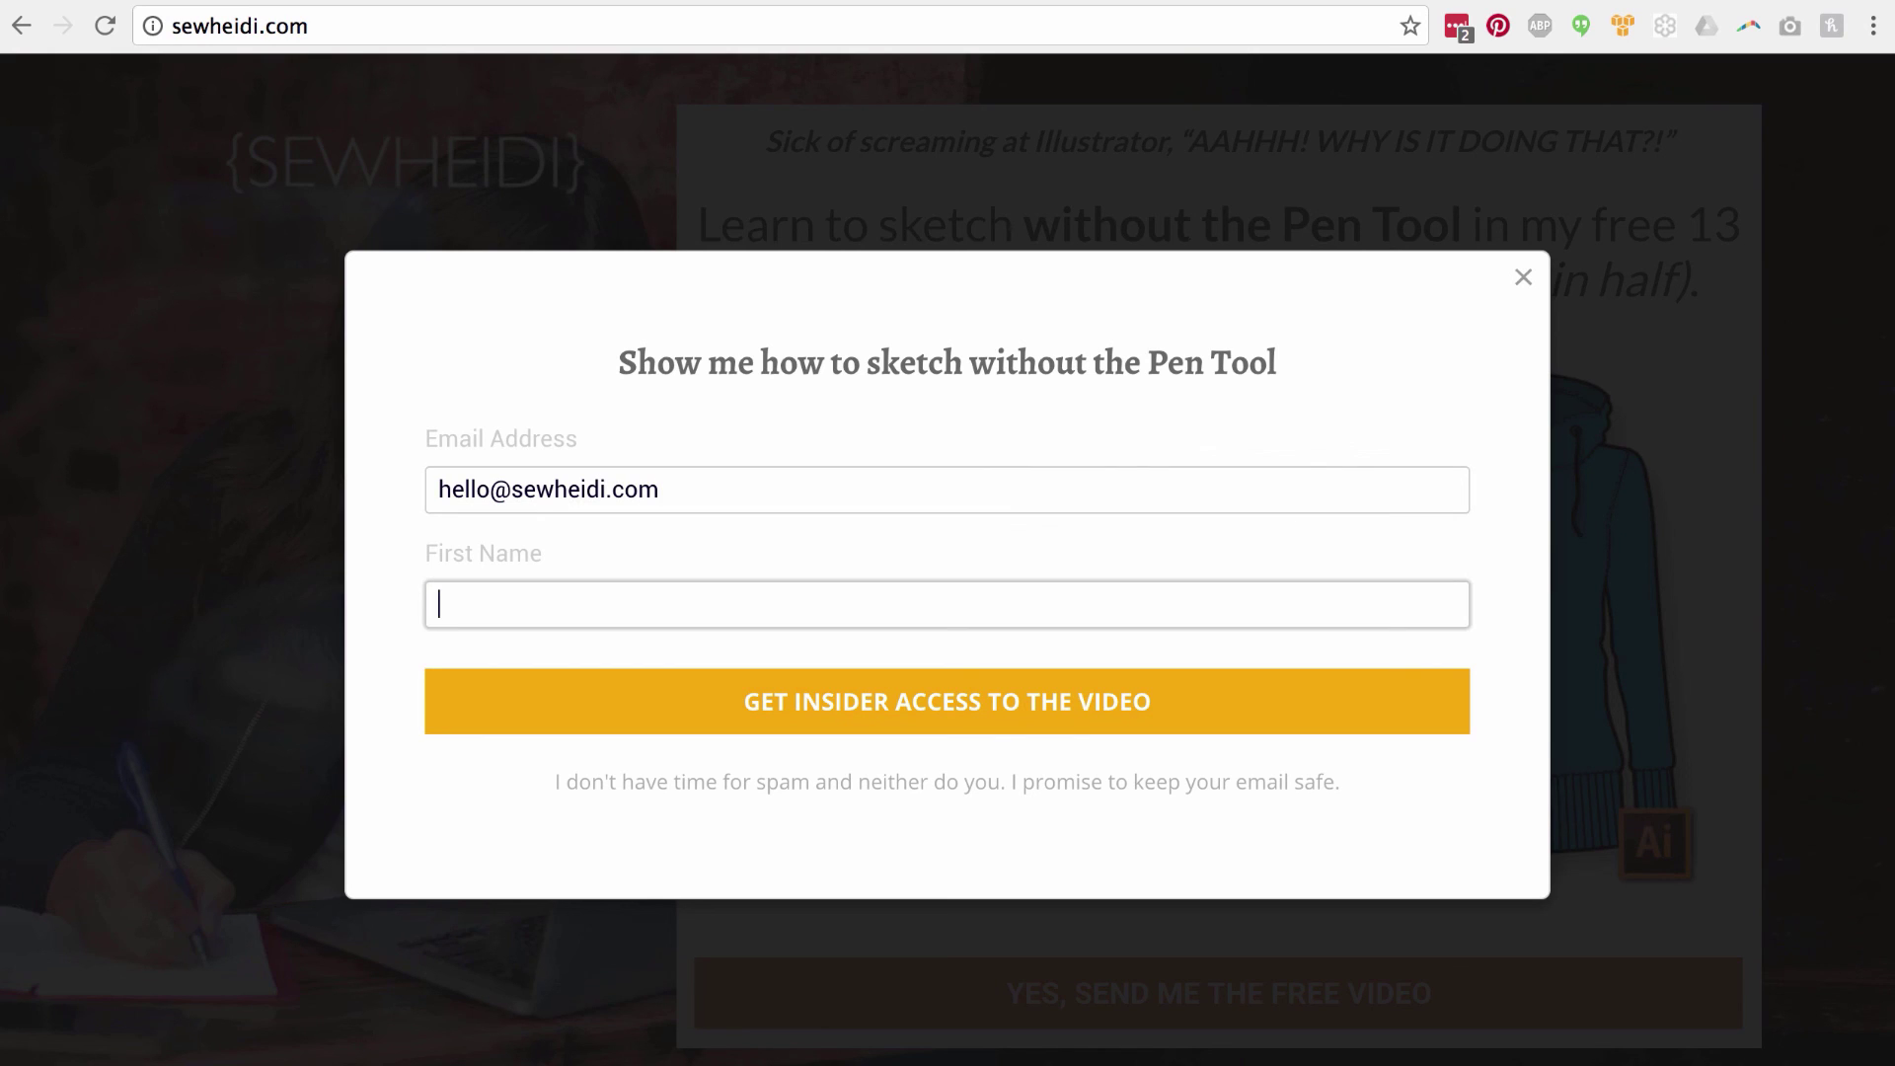